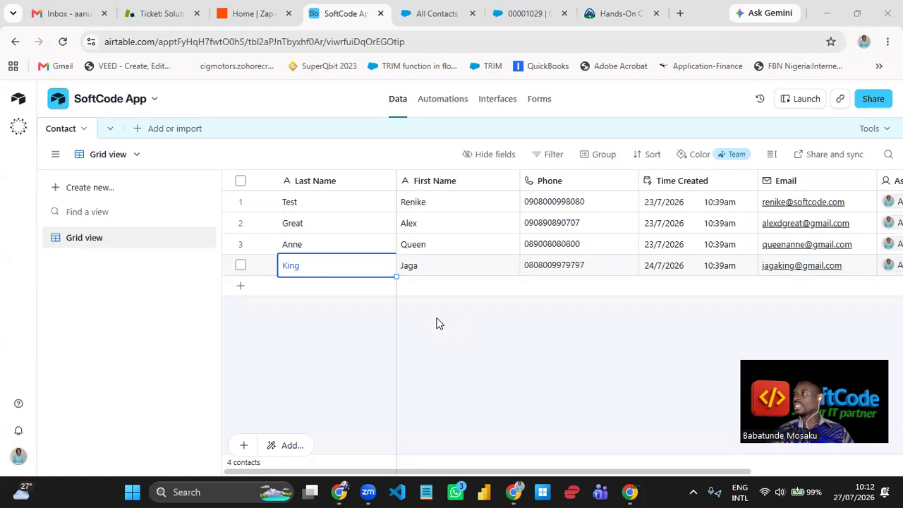
Compare the contact records in the Airtable Contact table with the Salesforce All Contacts list
{"action": "left_click", "coordinate": [436, 15]}
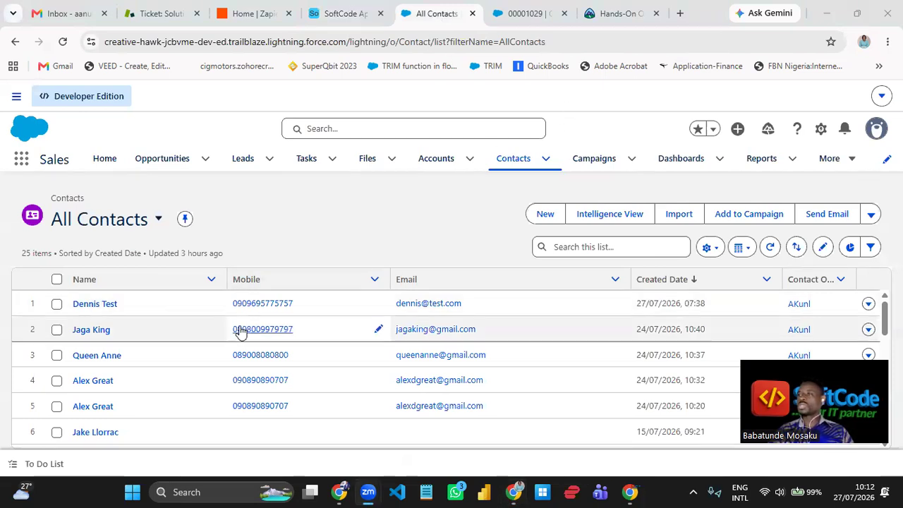
{"action": "left_click", "coordinate": [355, 20]}
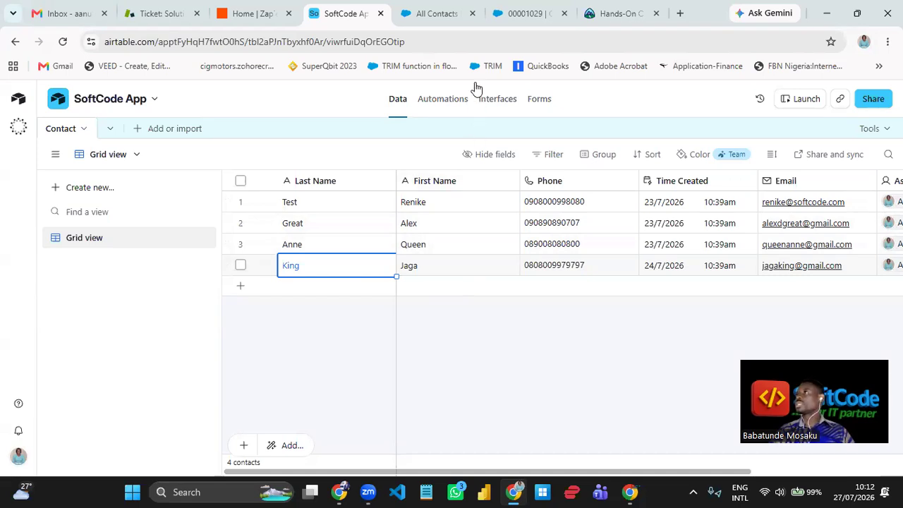
{"action": "left_click", "coordinate": [439, 21]}
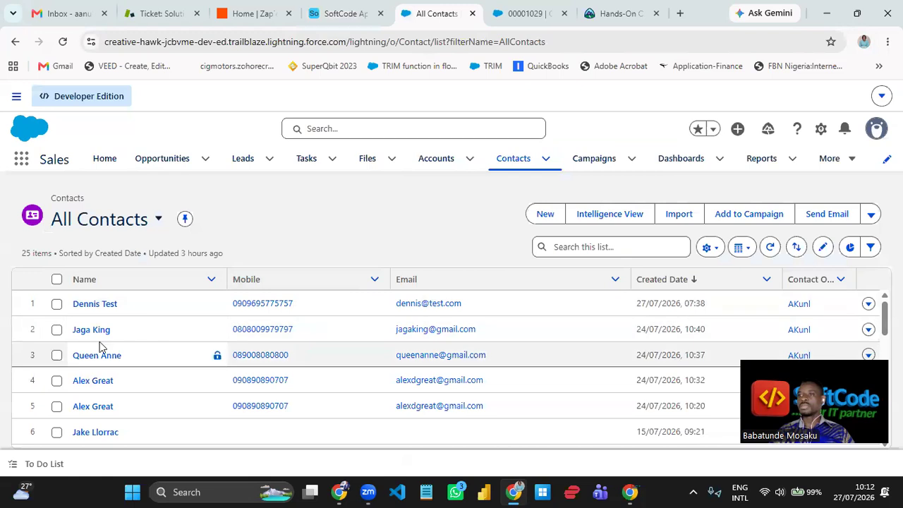
{"action": "left_click_drag", "start_coordinate": [119, 332], "coordinate": [73, 331]}
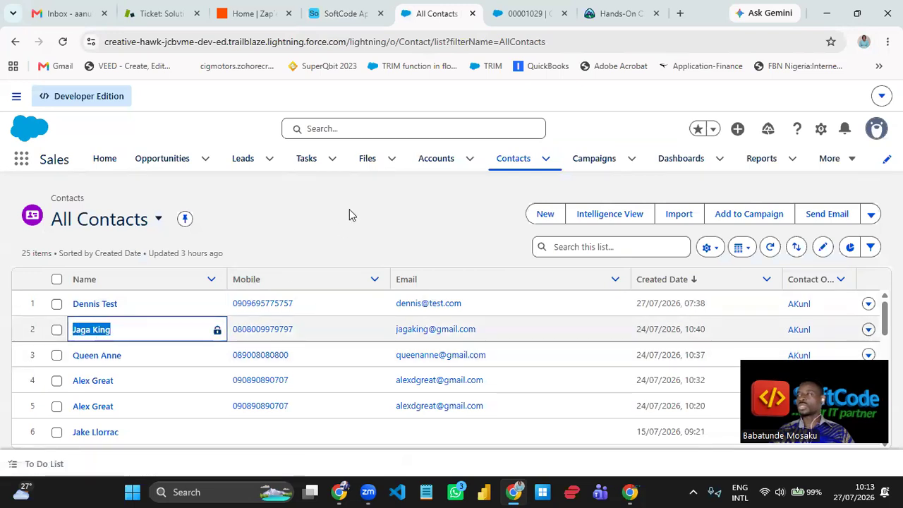
{"action": "left_click", "coordinate": [334, 14]}
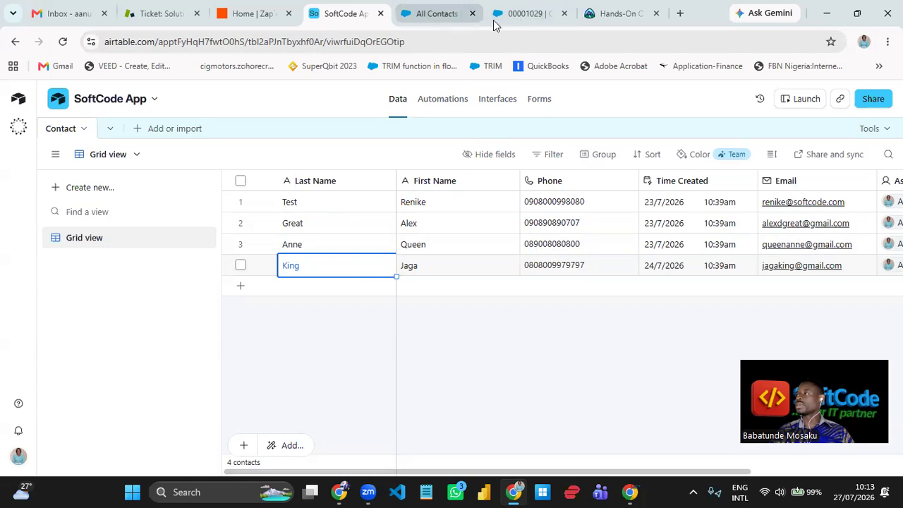
{"action": "left_click", "coordinate": [435, 14]}
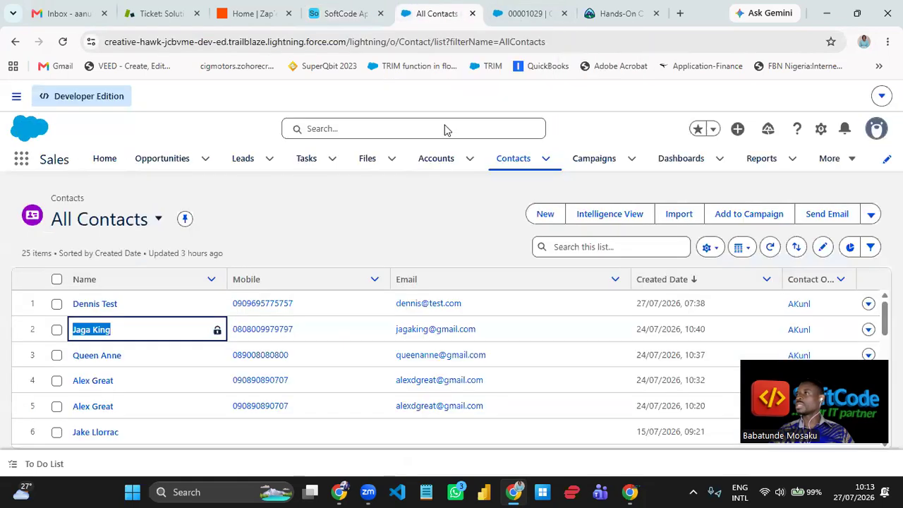
{"action": "left_click", "coordinate": [344, 237]}
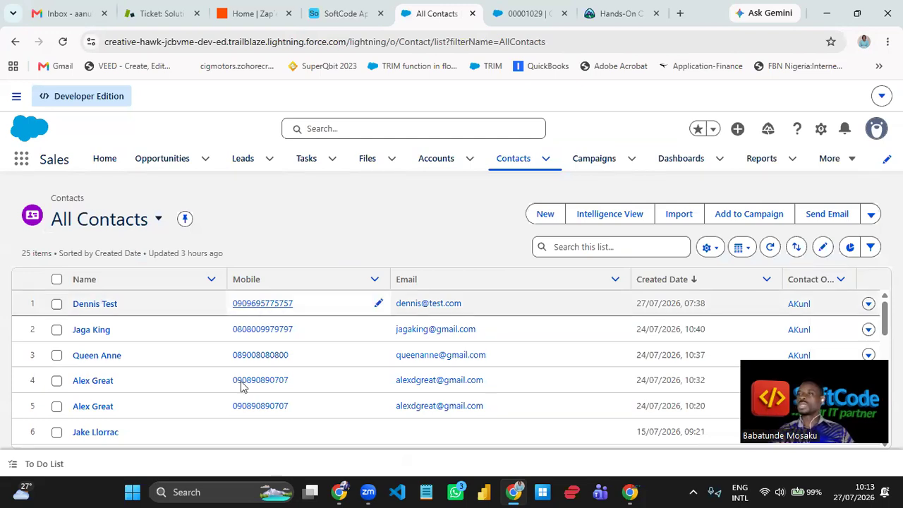
{"action": "left_click", "coordinate": [344, 13]}
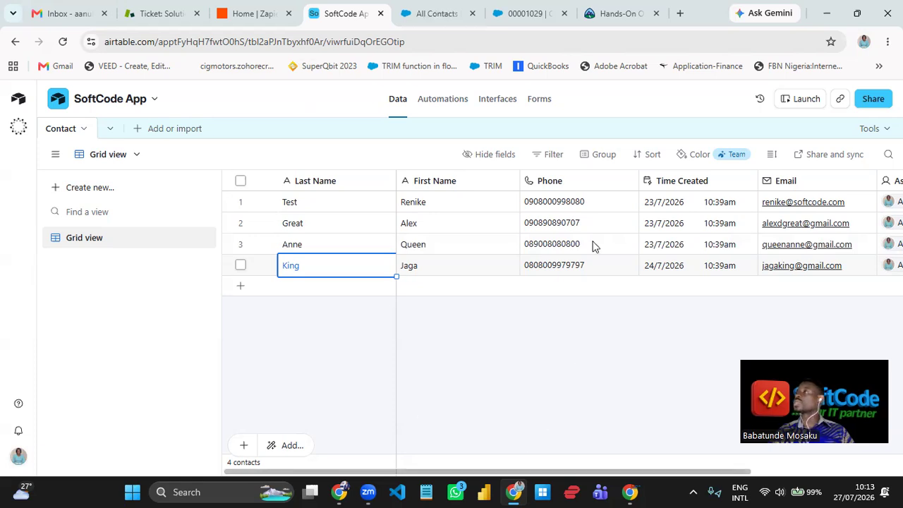
{"action": "left_click", "coordinate": [441, 14]}
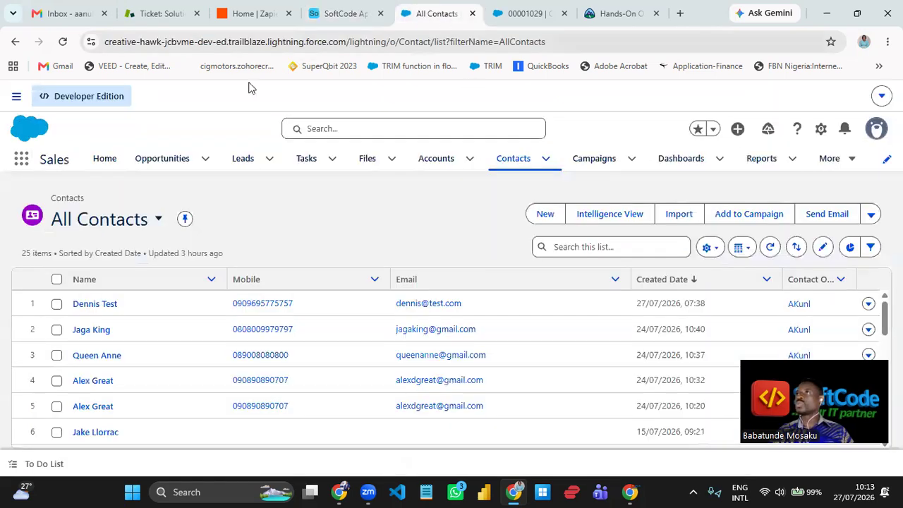
Switch to Zapier and read the trial notice and the limited-time Pro offer on the home page
{"action": "left_click", "coordinate": [259, 14]}
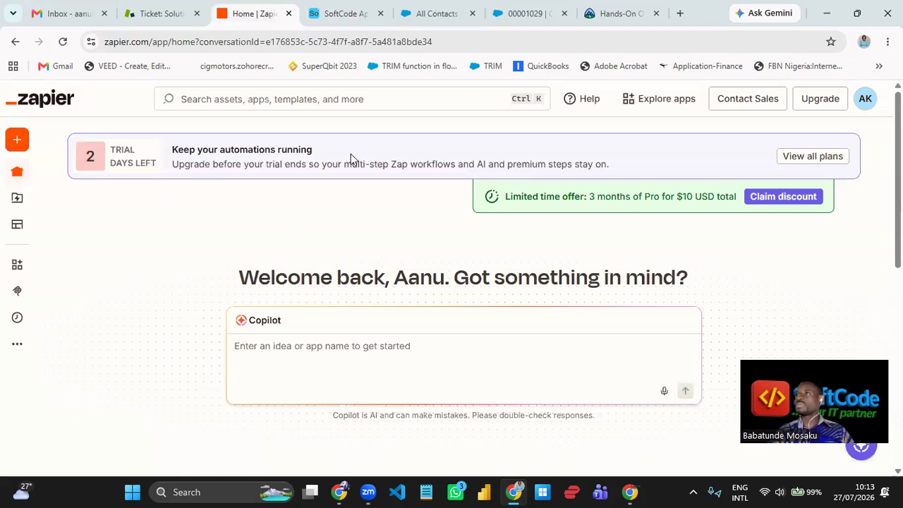
{"action": "left_click_drag", "start_coordinate": [170, 168], "coordinate": [78, 154]}
{"action": "left_click", "coordinate": [327, 221]}
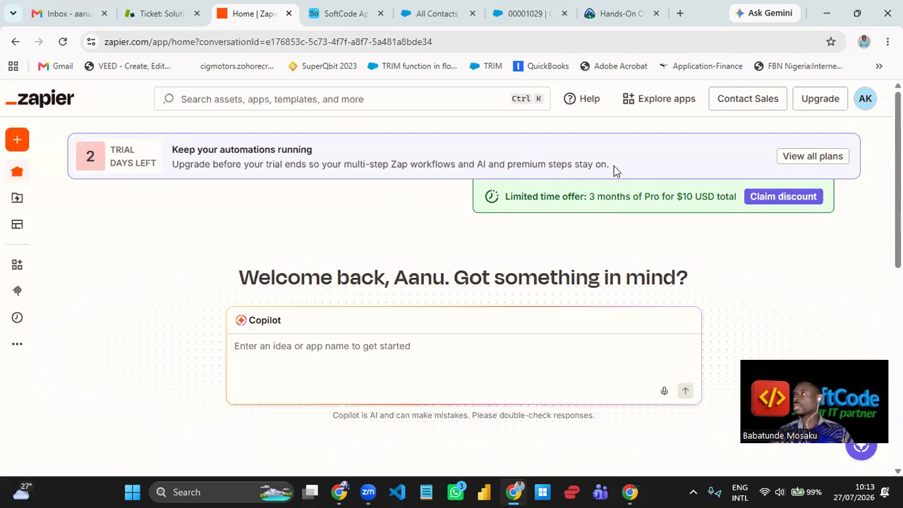
{"action": "left_click_drag", "start_coordinate": [386, 167], "coordinate": [516, 218]}
{"action": "left_click", "coordinate": [731, 238]}
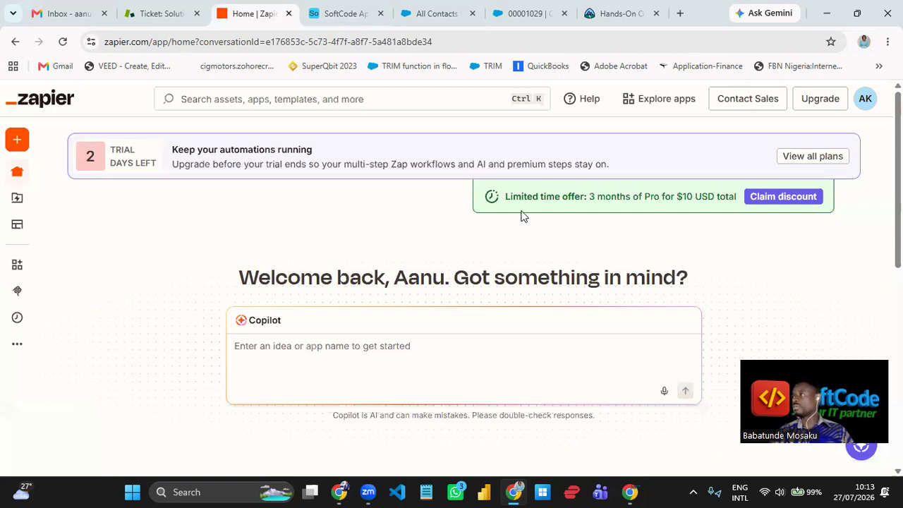
{"action": "left_click_drag", "start_coordinate": [485, 201], "coordinate": [745, 210]}
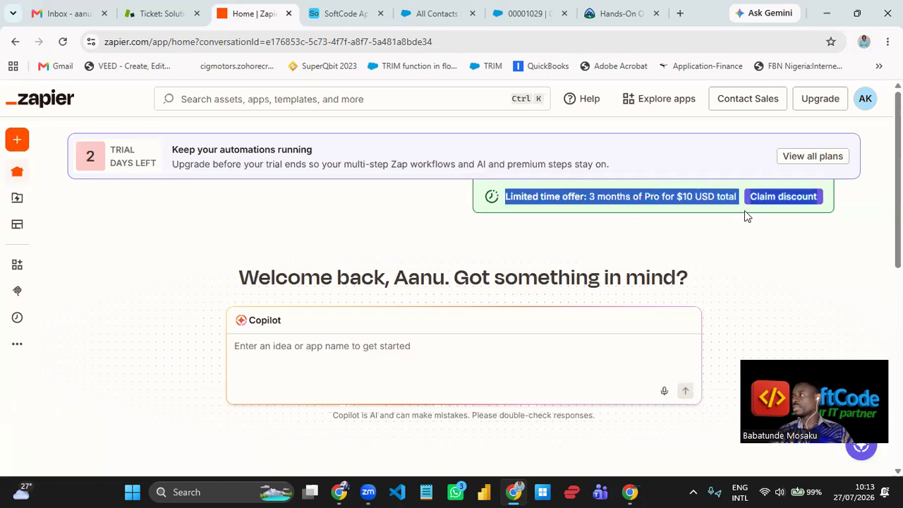
{"action": "left_click", "coordinate": [759, 245]}
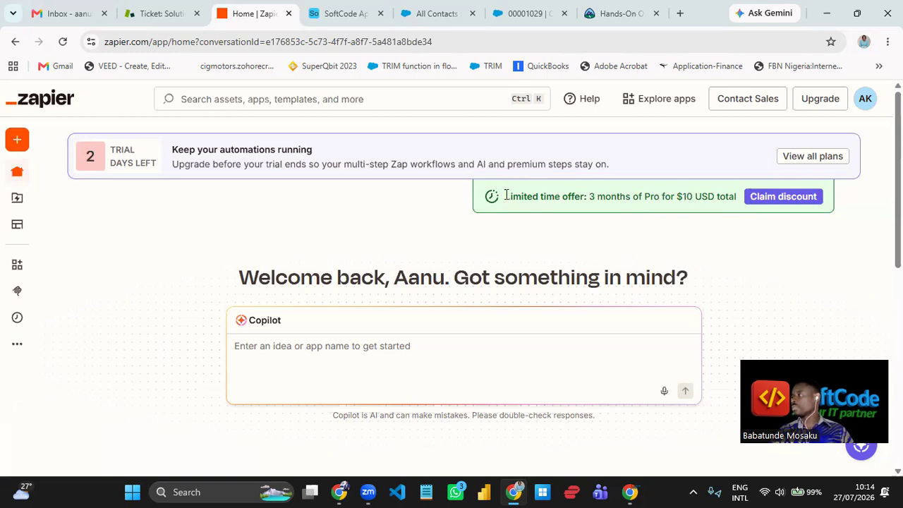
{"action": "left_click_drag", "start_coordinate": [501, 202], "coordinate": [693, 206]}
{"action": "left_click", "coordinate": [704, 224]}
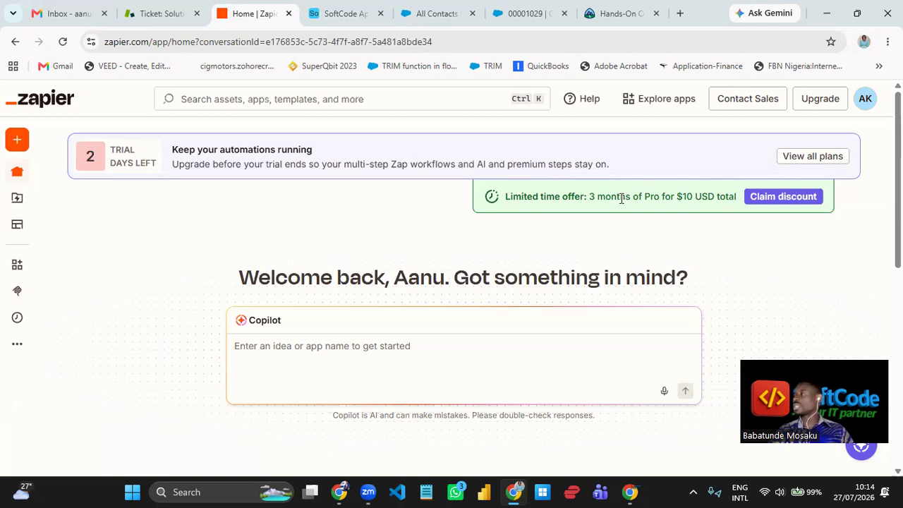
{"action": "left_click_drag", "start_coordinate": [736, 198], "coordinate": [507, 198]}
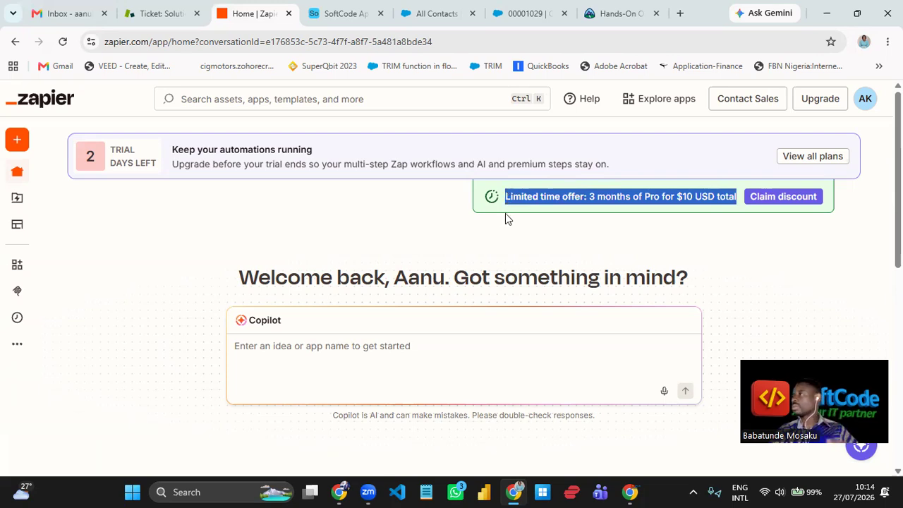
{"action": "left_click", "coordinate": [632, 221]}
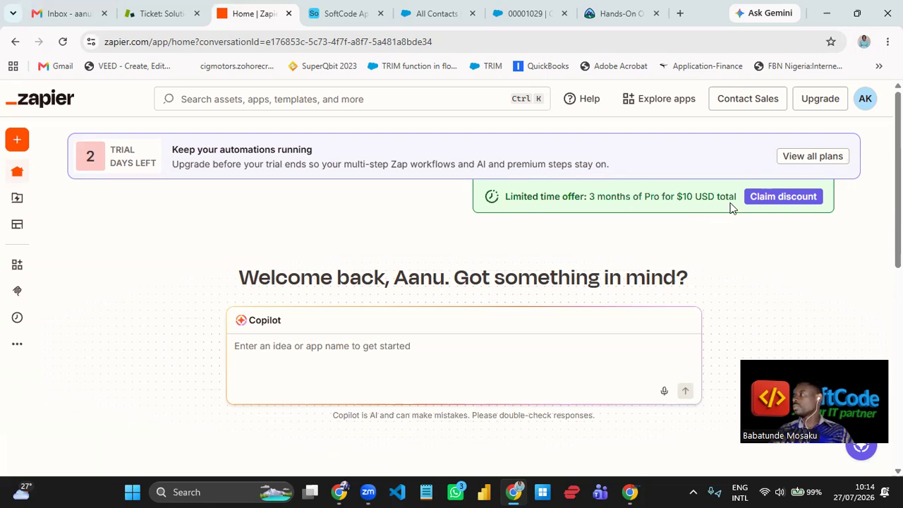
{"action": "left_click_drag", "start_coordinate": [737, 197], "coordinate": [577, 209]}
{"action": "left_click", "coordinate": [547, 227]}
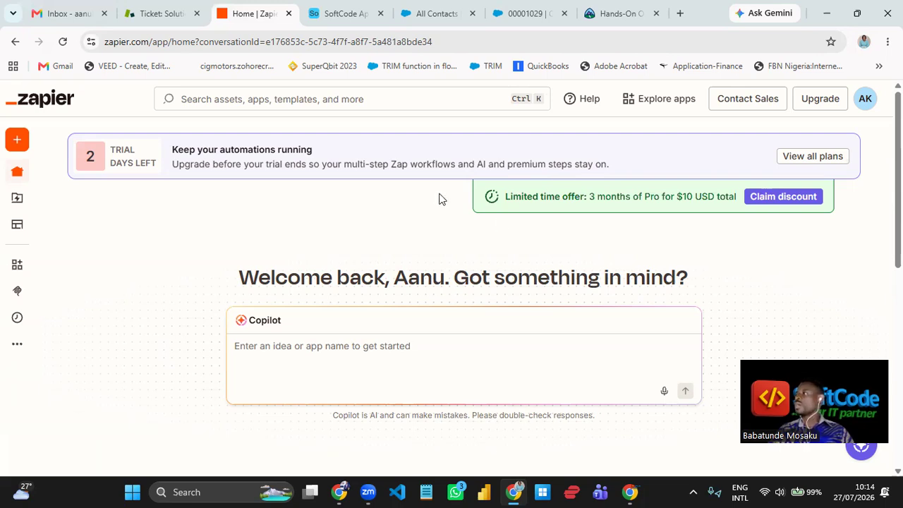
{"action": "left_click_drag", "start_coordinate": [538, 202], "coordinate": [664, 219]}
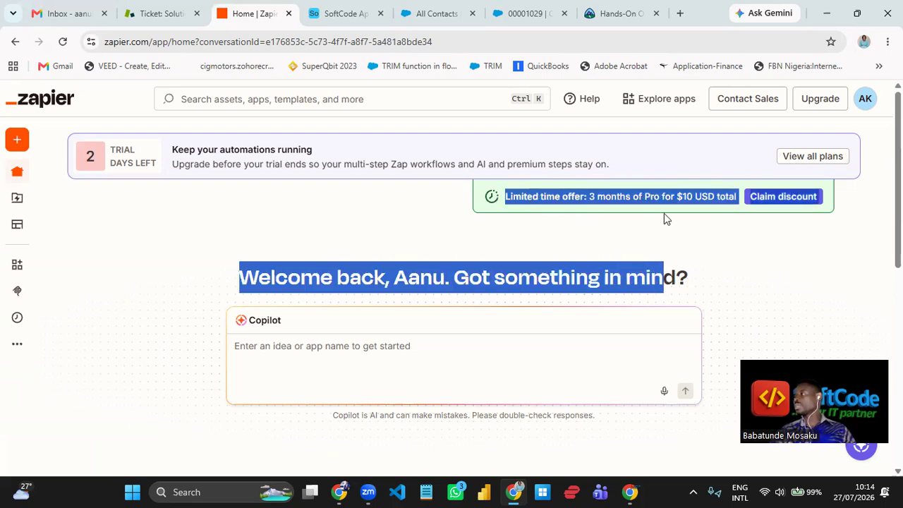
{"action": "left_click", "coordinate": [719, 247]}
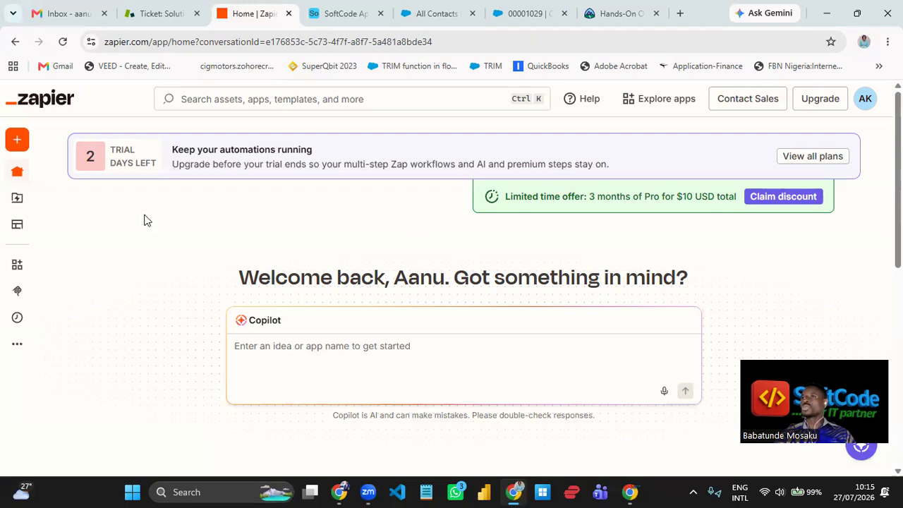
Create a new Zap and choose Salesforce as its trigger app
{"action": "mouse_move", "coordinate": [24, 128]}
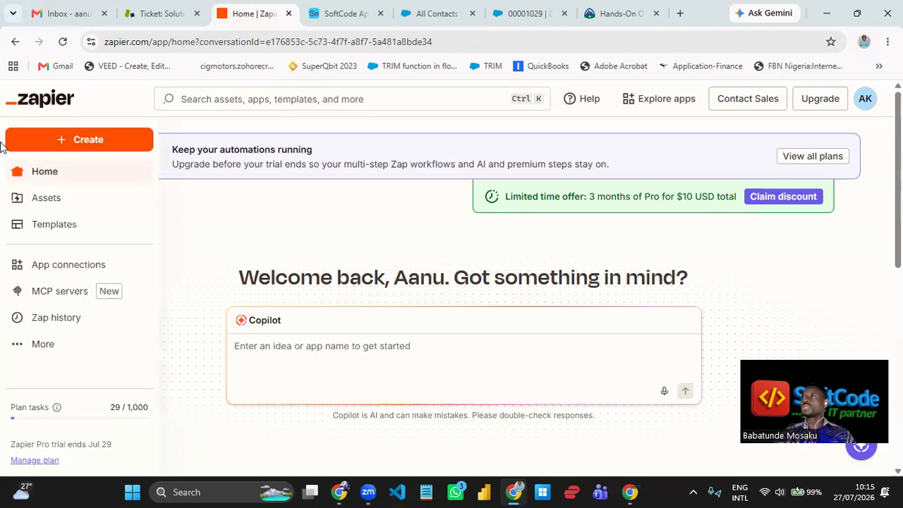
{"action": "left_click", "coordinate": [90, 141]}
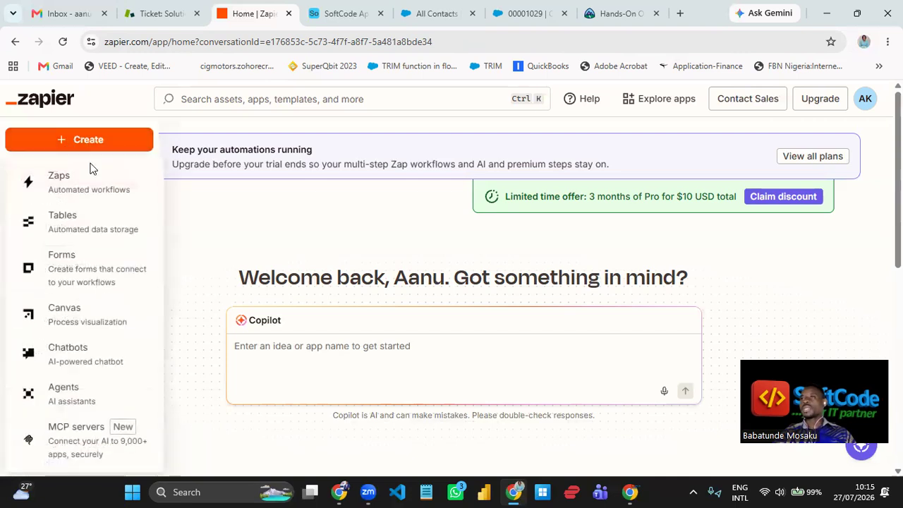
{"action": "left_click", "coordinate": [92, 187]}
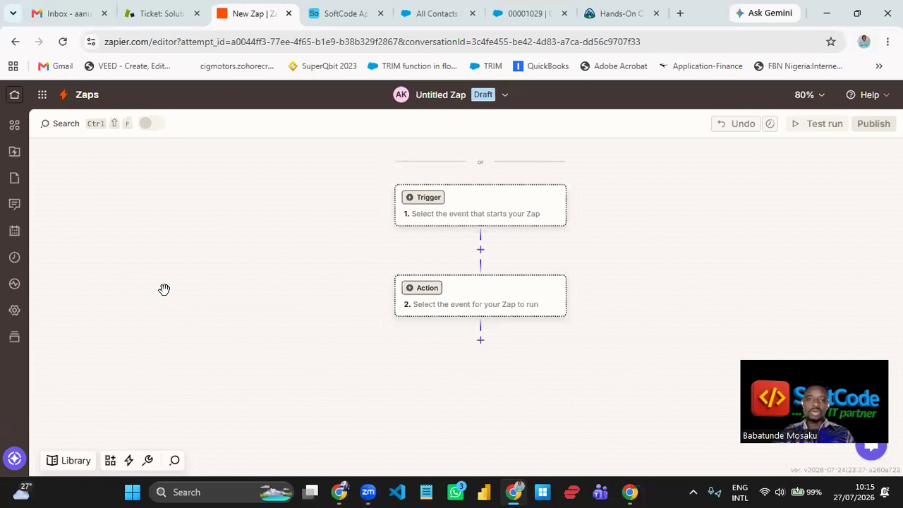
{"action": "left_click", "coordinate": [490, 210]}
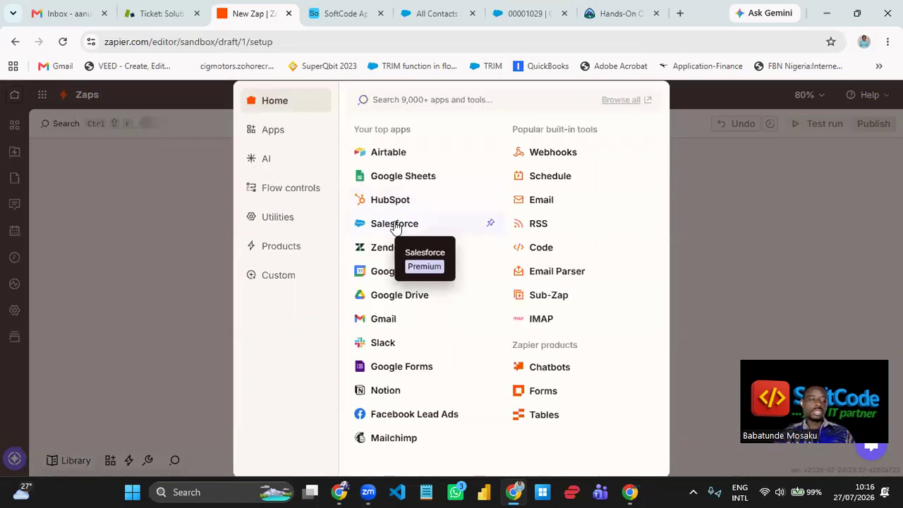
{"action": "left_click", "coordinate": [394, 224]}
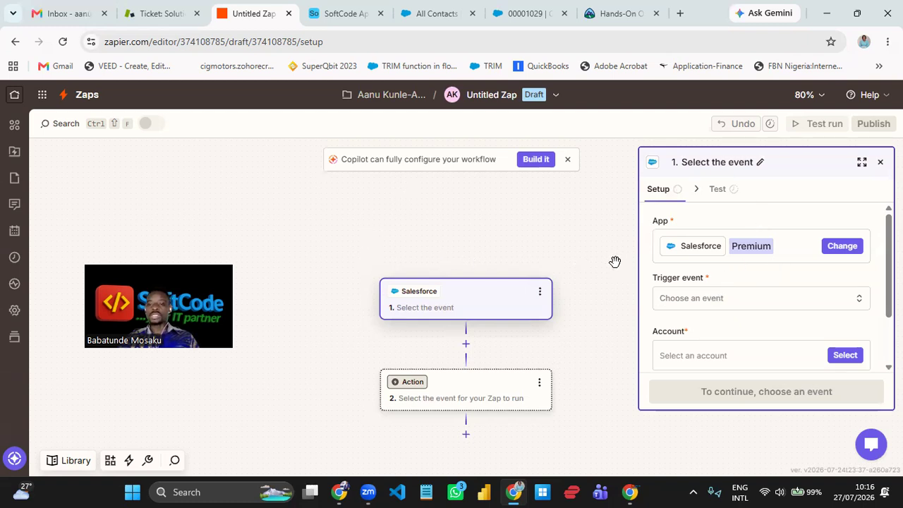
Set the trigger event to New Contact, use the Salesforce account connection created 20 Jul 10:30 AM, and continue to testing
{"action": "left_click", "coordinate": [711, 305]}
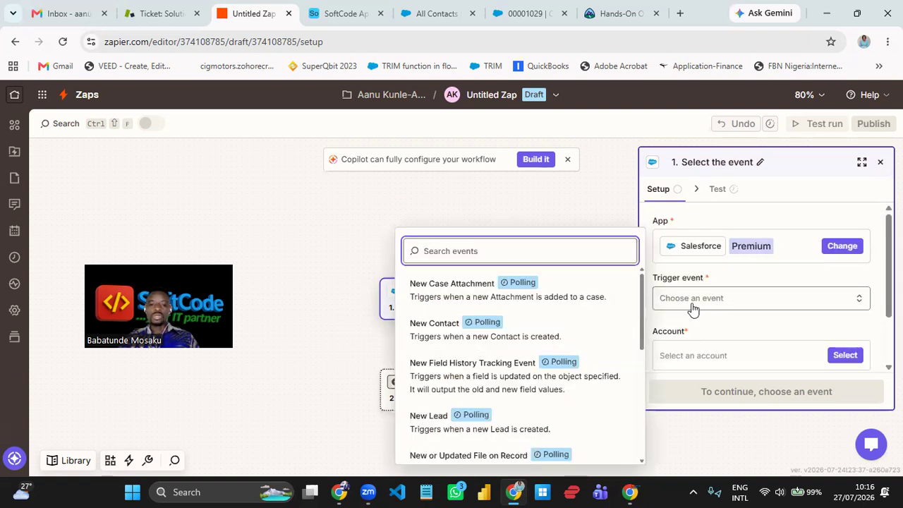
{"action": "left_click", "coordinate": [552, 336]}
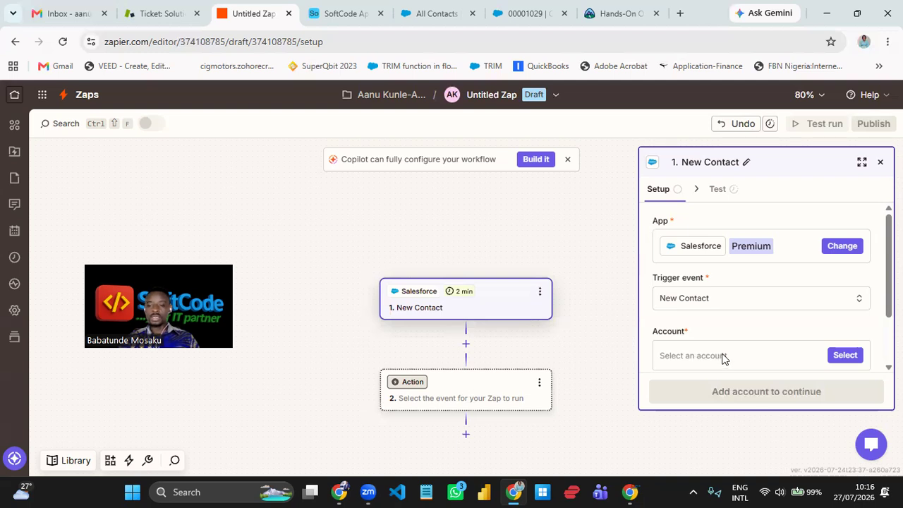
{"action": "left_click", "coordinate": [841, 357]}
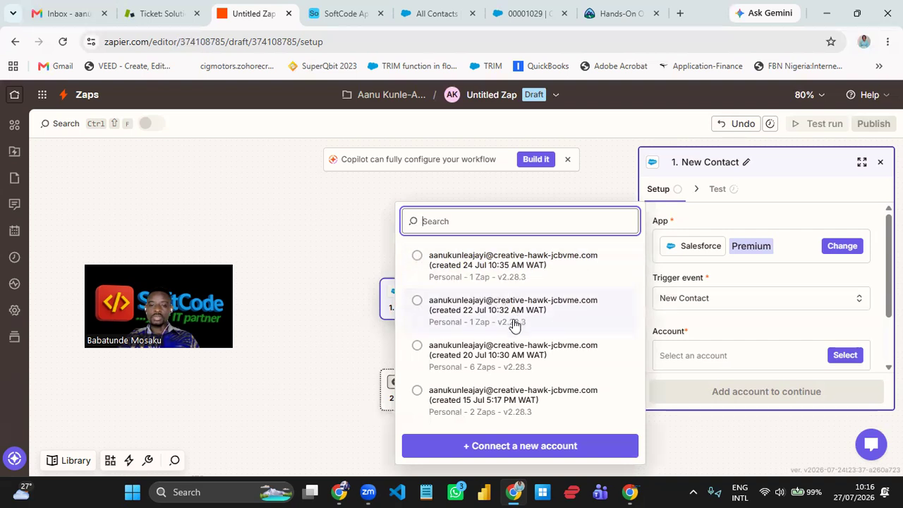
{"action": "left_click", "coordinate": [519, 360]}
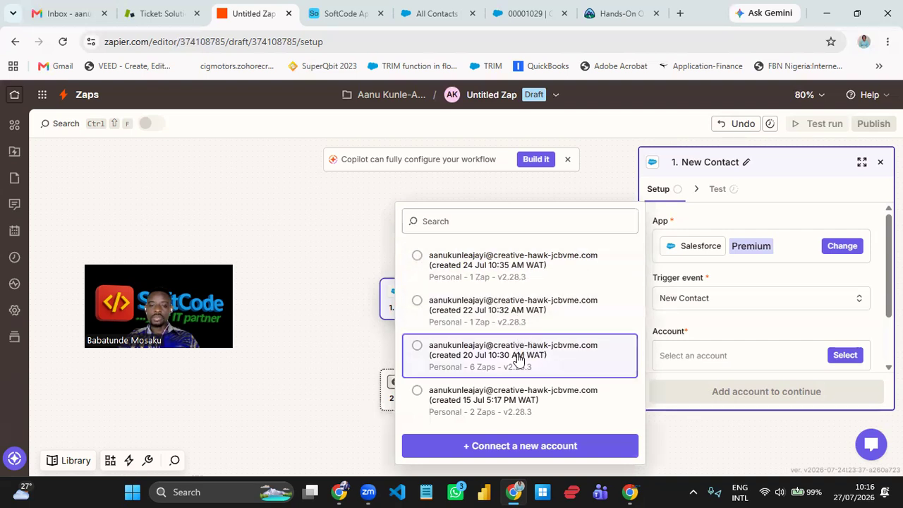
{"action": "left_click", "coordinate": [518, 360]}
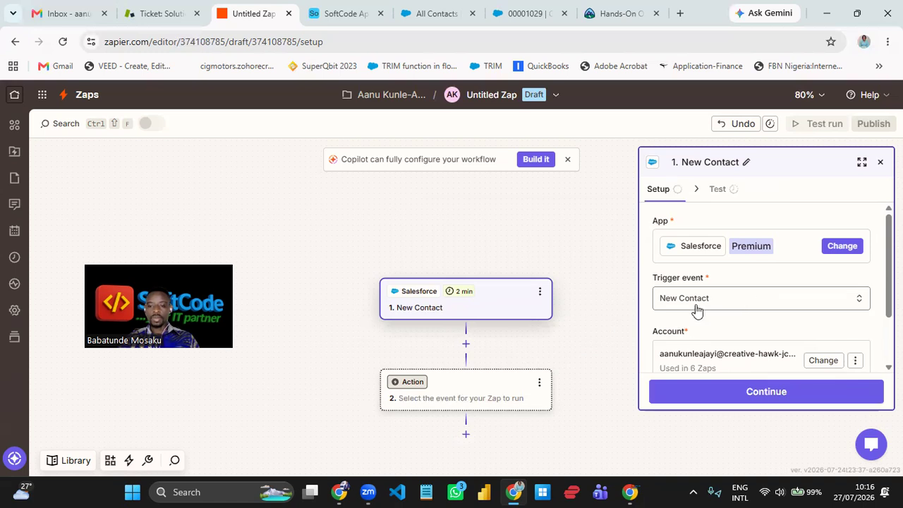
{"action": "scroll", "coordinate": [766, 286], "scroll_direction": "down", "scroll_amount": 2}
{"action": "scroll", "coordinate": [782, 346], "scroll_direction": "up", "scroll_amount": 2}
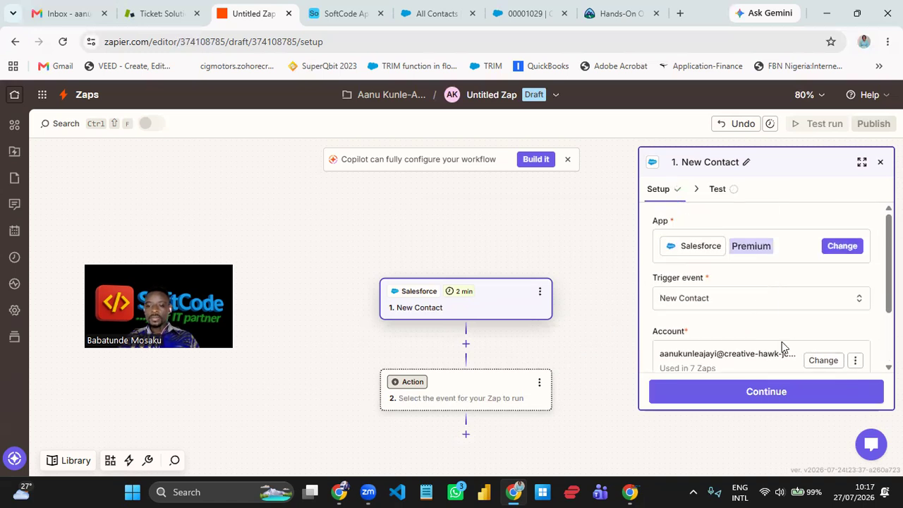
{"action": "left_click", "coordinate": [800, 398]}
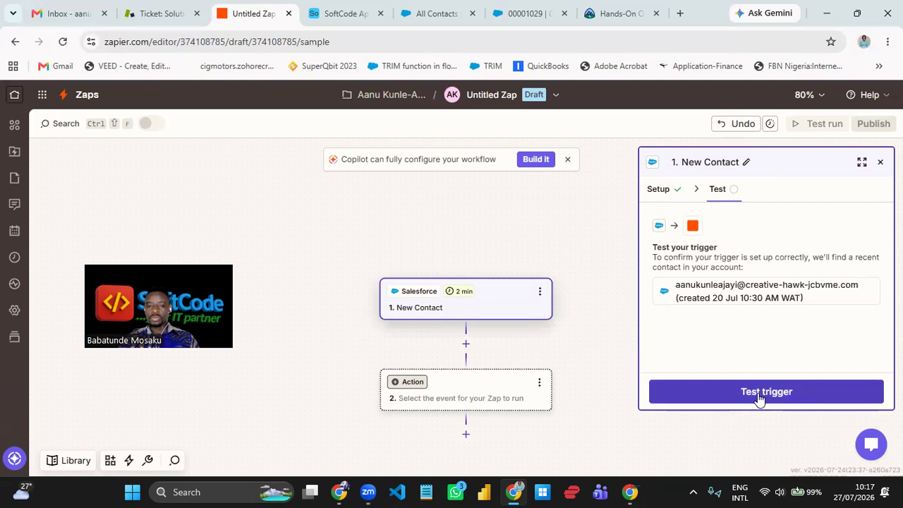
Test the New Contact trigger and continue with the Contact C sample record
{"action": "left_click", "coordinate": [759, 397]}
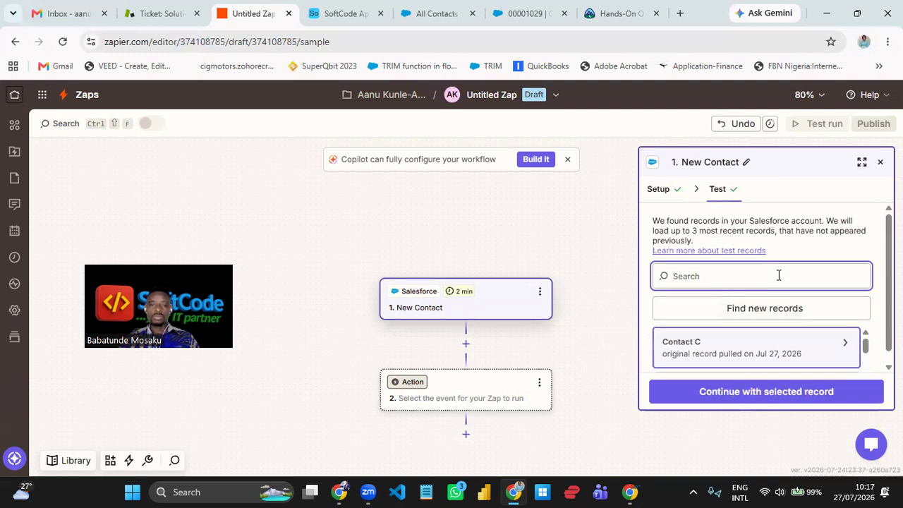
{"action": "left_click", "coordinate": [748, 358]}
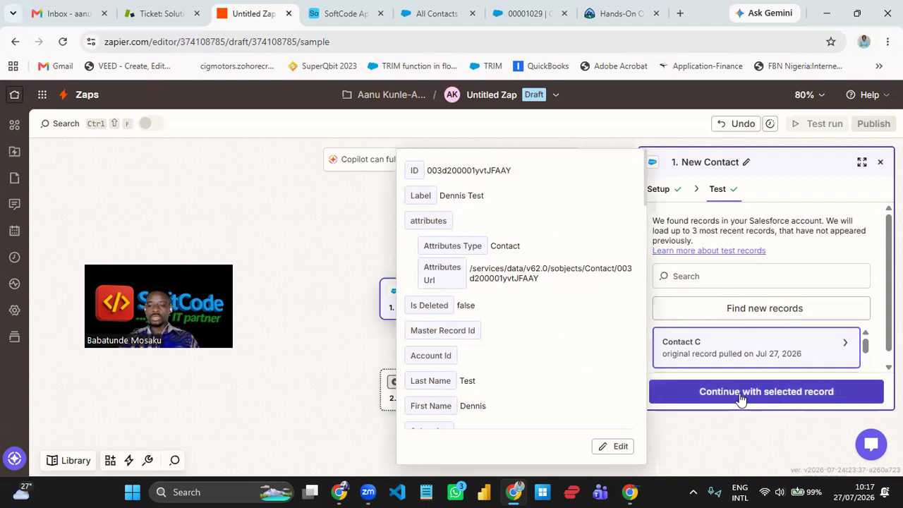
{"action": "scroll", "coordinate": [762, 399], "scroll_direction": "down", "scroll_amount": 1}
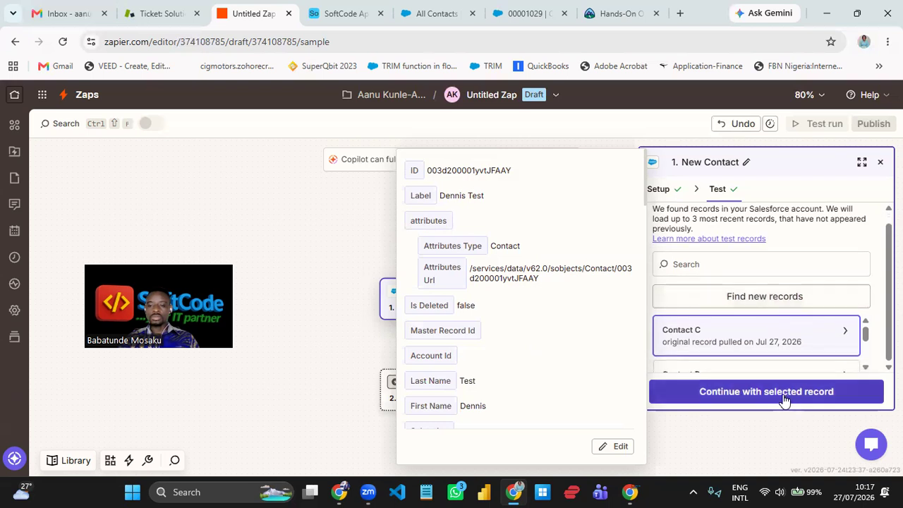
{"action": "left_click", "coordinate": [782, 395]}
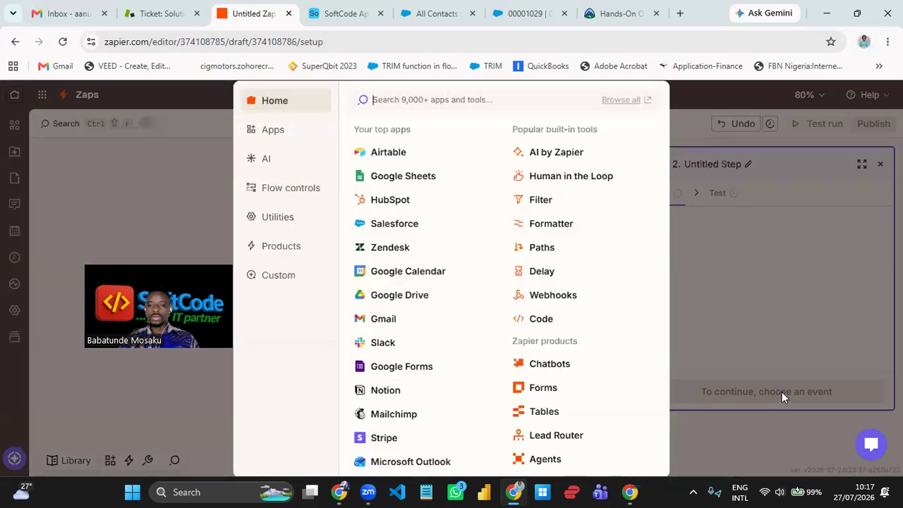
Check the trigger's sample record against the newest contact in the Salesforce All Contacts list, and return to the Zap in Zapier
{"action": "left_click", "coordinate": [173, 188]}
{"action": "left_click_drag", "start_coordinate": [501, 354], "coordinate": [500, 304]}
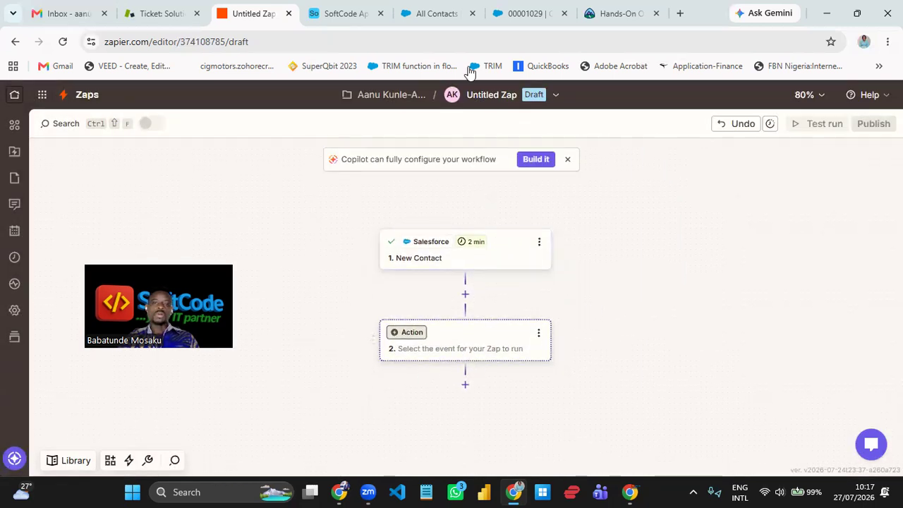
{"action": "left_click", "coordinate": [426, 15]}
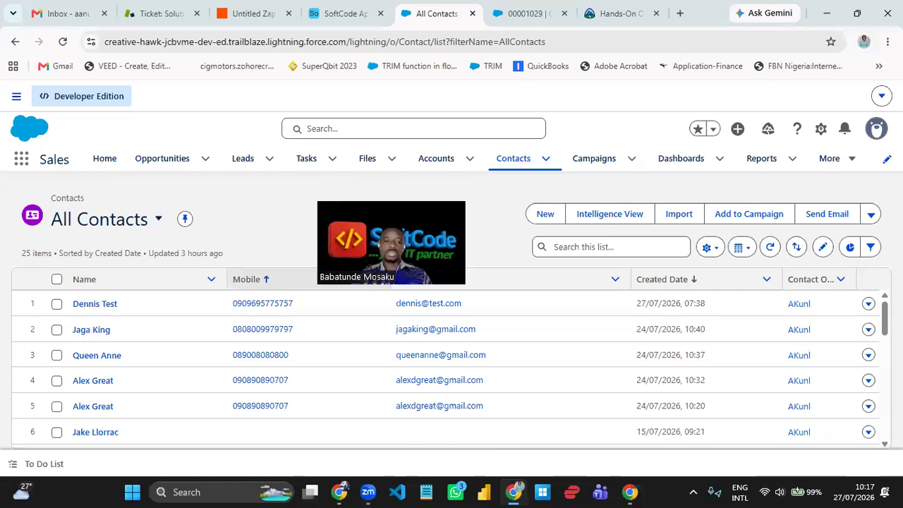
{"action": "left_click_drag", "start_coordinate": [66, 305], "coordinate": [500, 315]}
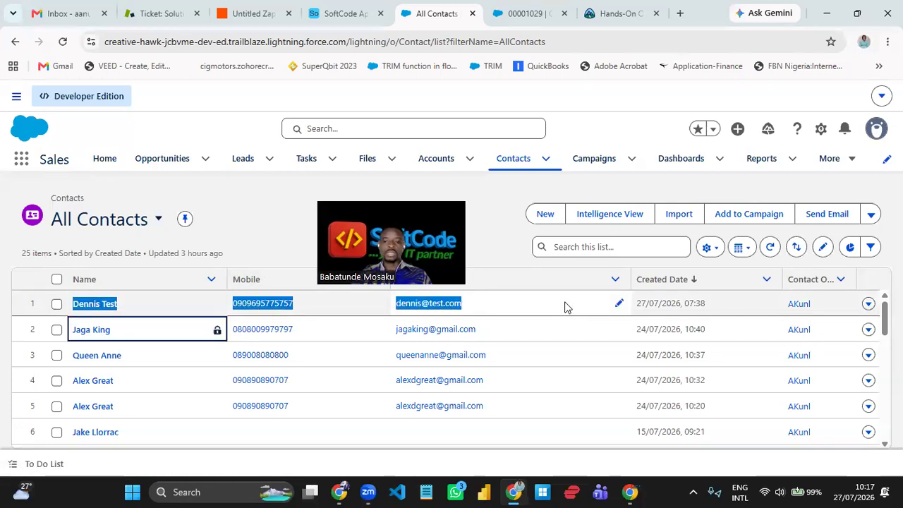
{"action": "left_click", "coordinate": [489, 196]}
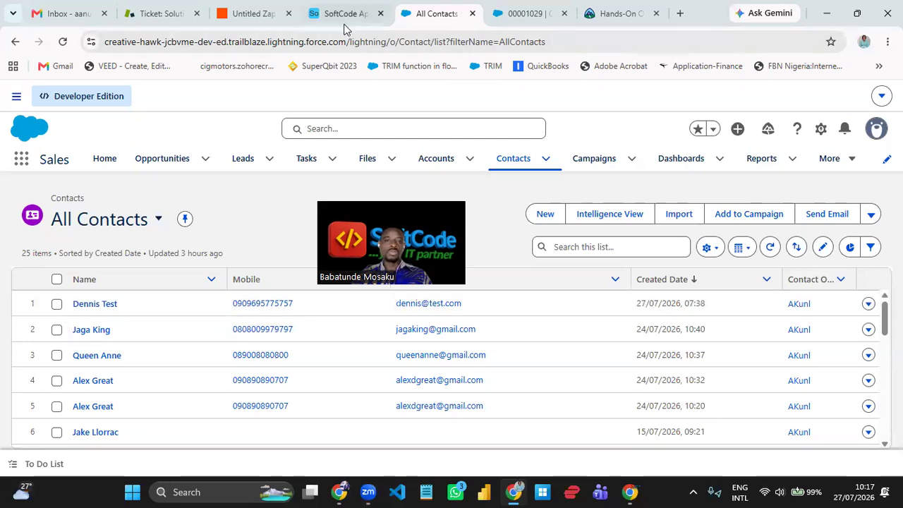
{"action": "left_click", "coordinate": [237, 13]}
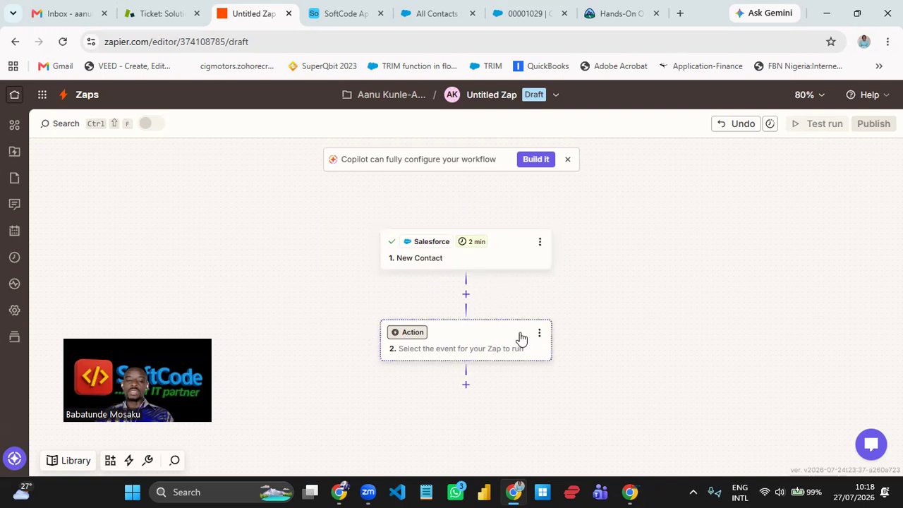
Choose Airtable as the Zap's action app and set the action event to Create Record
{"action": "left_click", "coordinate": [482, 346]}
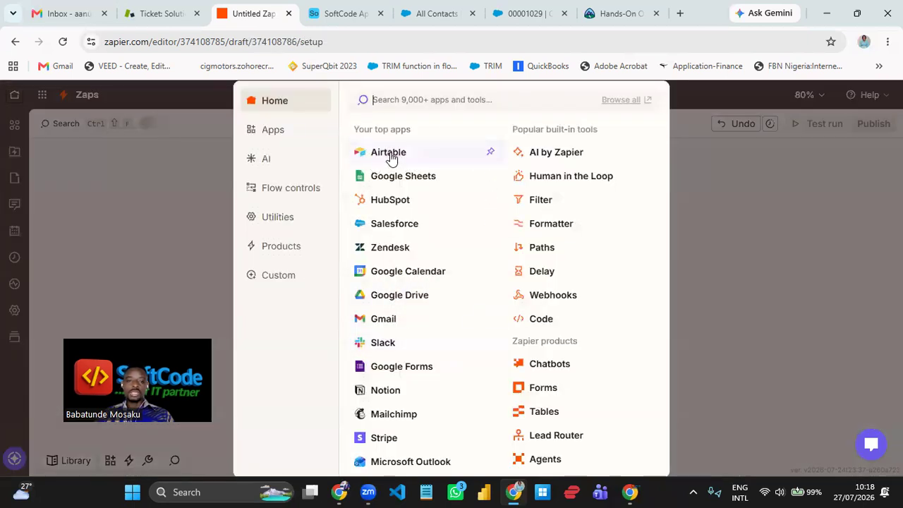
{"action": "left_click", "coordinate": [388, 152]}
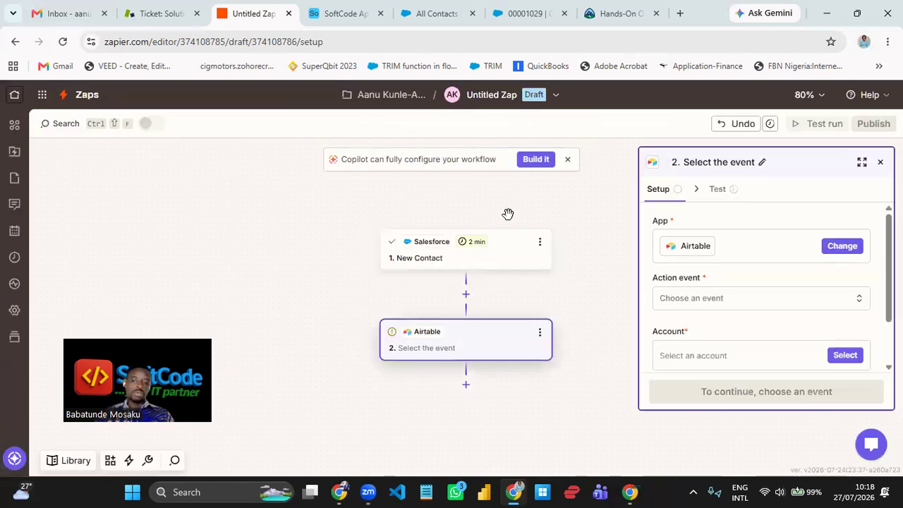
{"action": "left_click", "coordinate": [752, 299]}
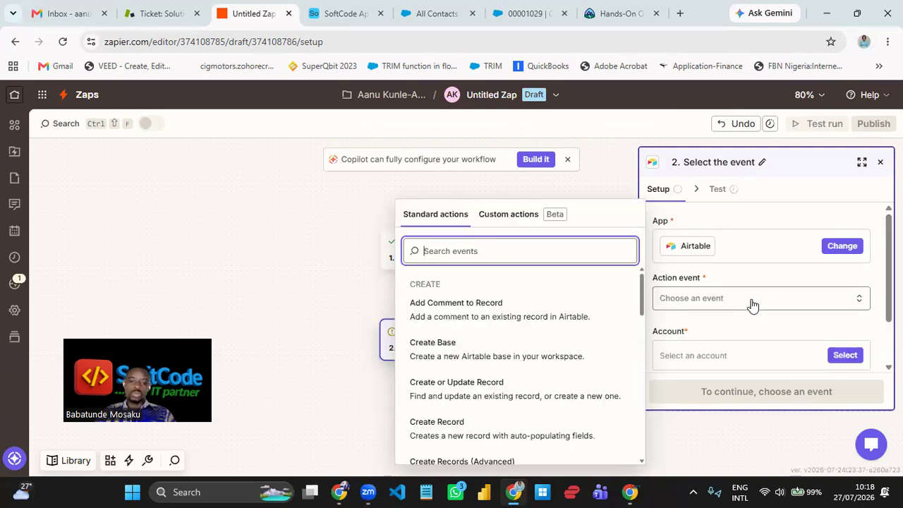
{"action": "left_click", "coordinate": [497, 436]}
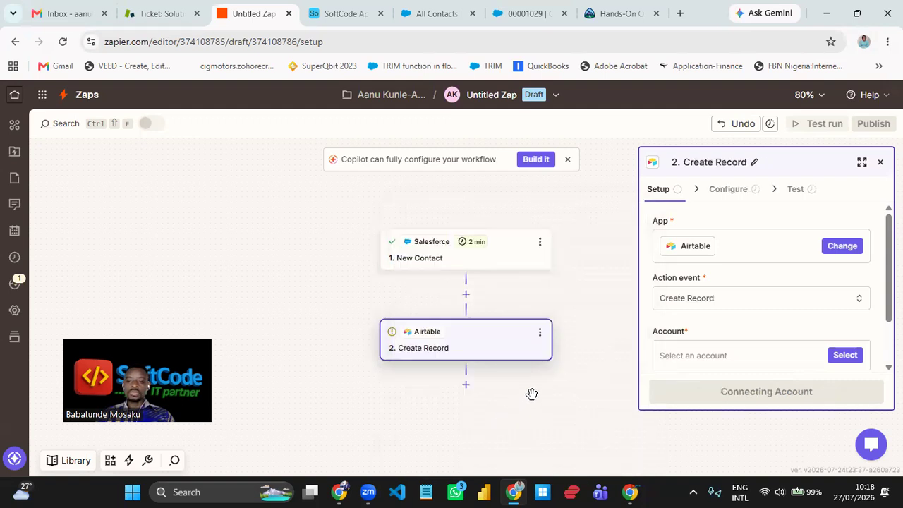
Check the SoftCode App base in Airtable, select the Airtable account connection used in 2 Zaps for the action, and continue to its configuration
{"action": "left_click", "coordinate": [839, 357]}
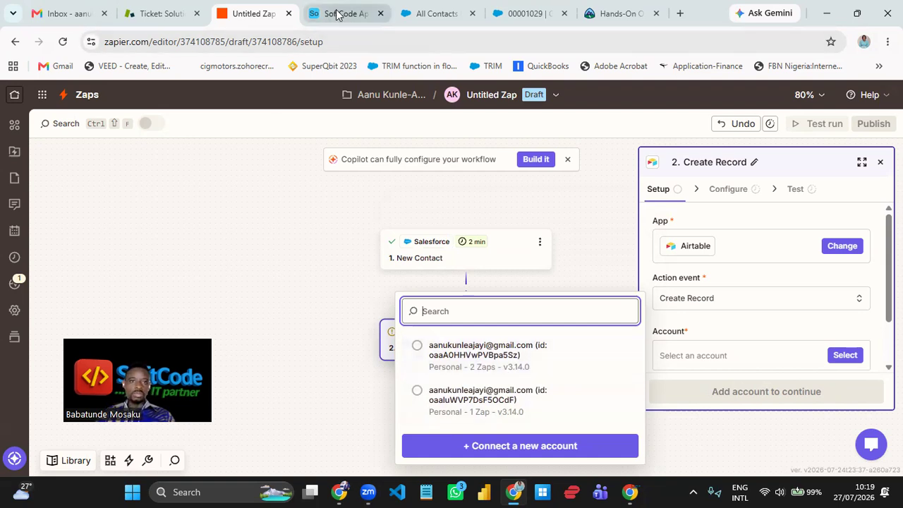
{"action": "left_click", "coordinate": [361, 19]}
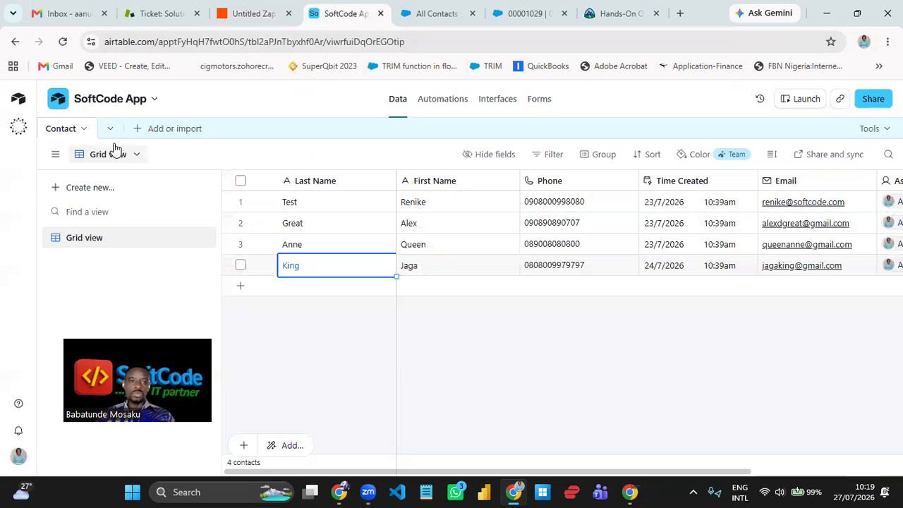
{"action": "left_click", "coordinate": [254, 14]}
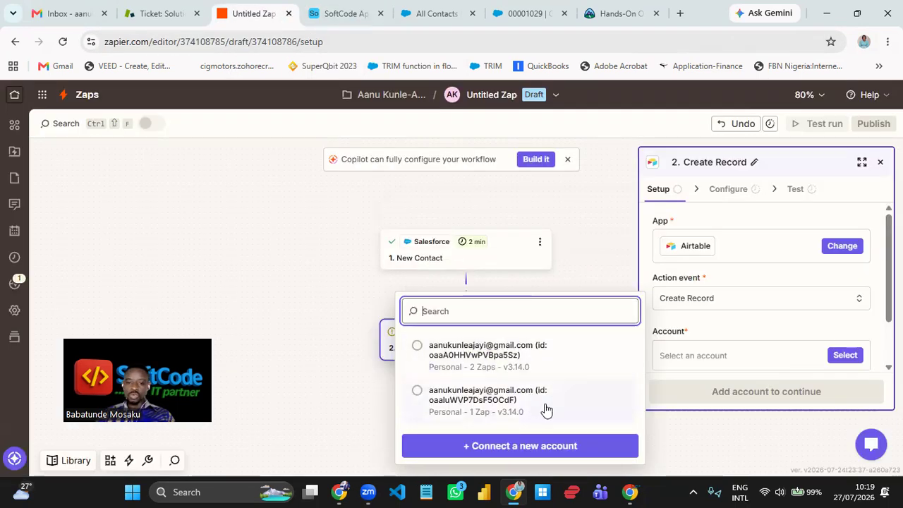
{"action": "left_click", "coordinate": [534, 365]}
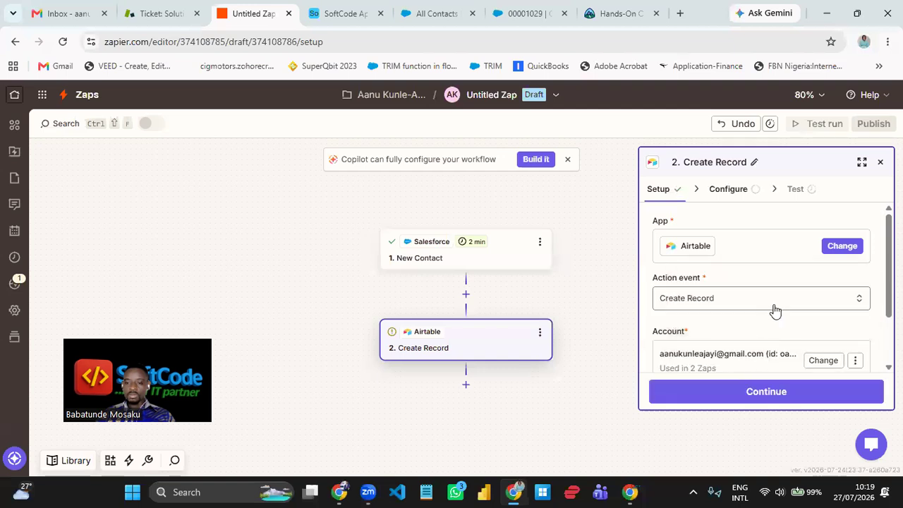
{"action": "scroll", "coordinate": [779, 352], "scroll_direction": "down", "scroll_amount": 2}
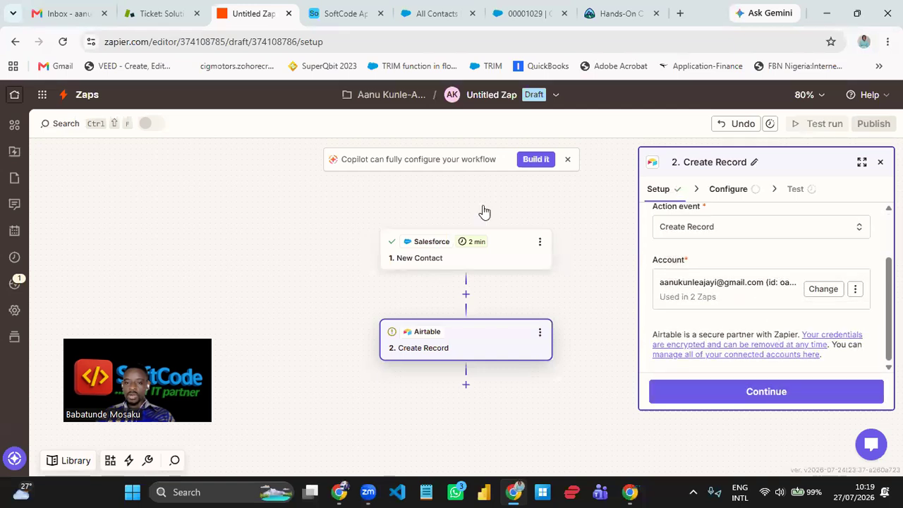
{"action": "left_click", "coordinate": [774, 397]}
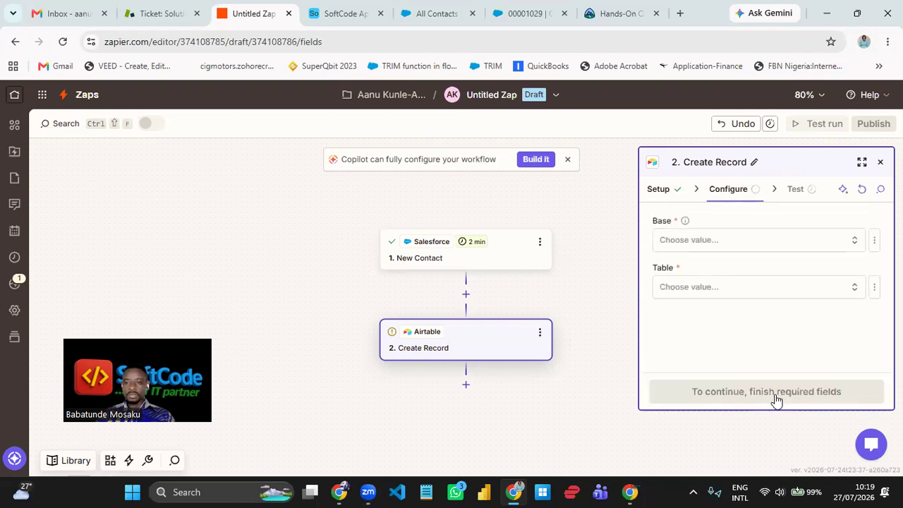
Set the Create Record action's base to SoftCode App and its table to Contact
{"action": "left_click", "coordinate": [744, 241]}
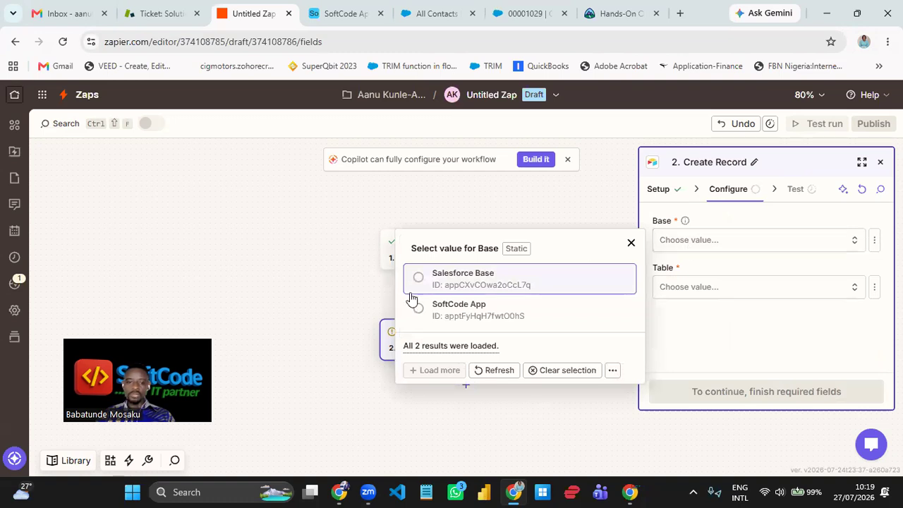
{"action": "left_click", "coordinate": [476, 315]}
{"action": "left_click", "coordinate": [343, 13]}
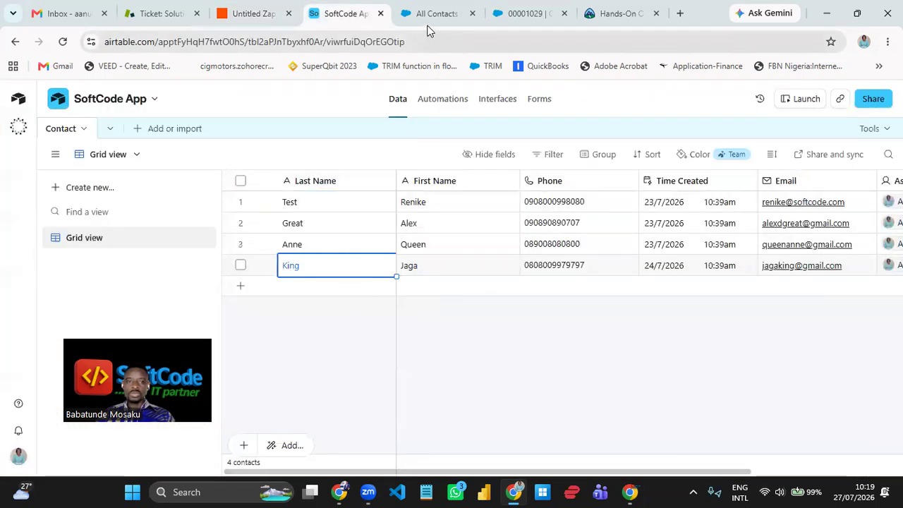
{"action": "left_click", "coordinate": [252, 15]}
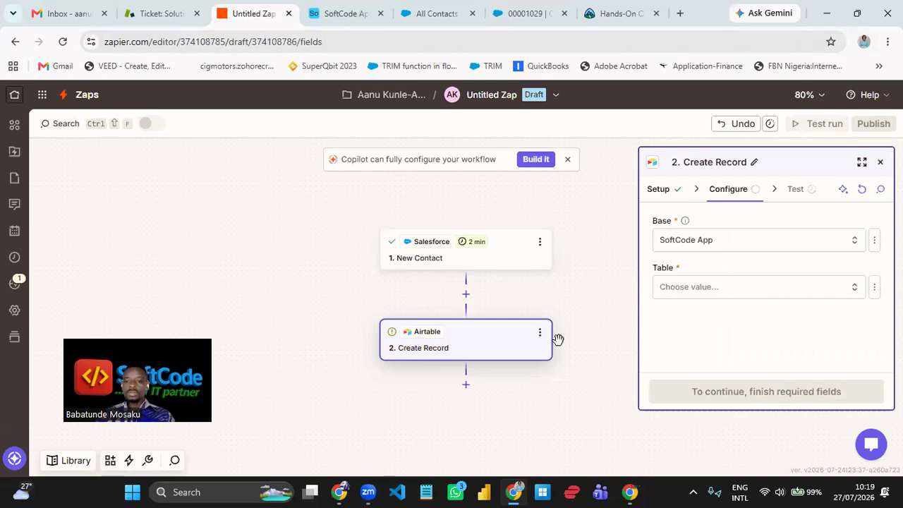
{"action": "left_click", "coordinate": [743, 296]}
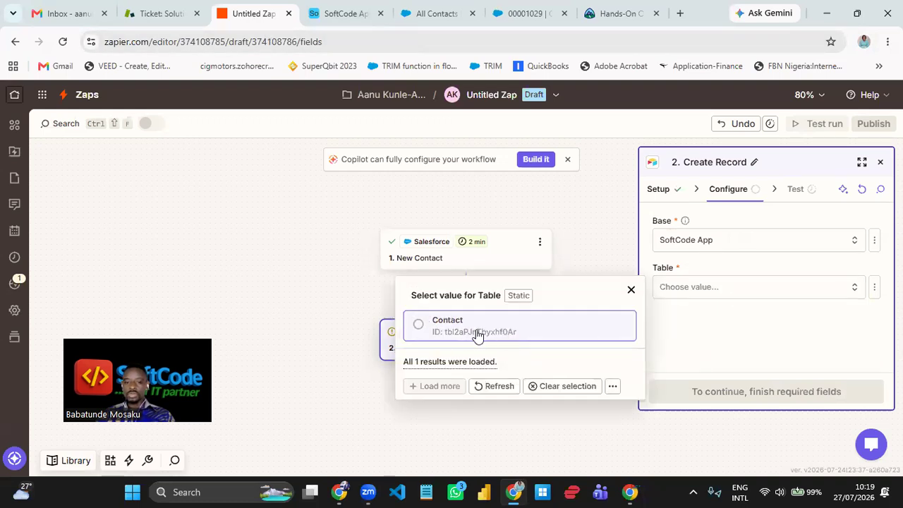
{"action": "left_click", "coordinate": [479, 334]}
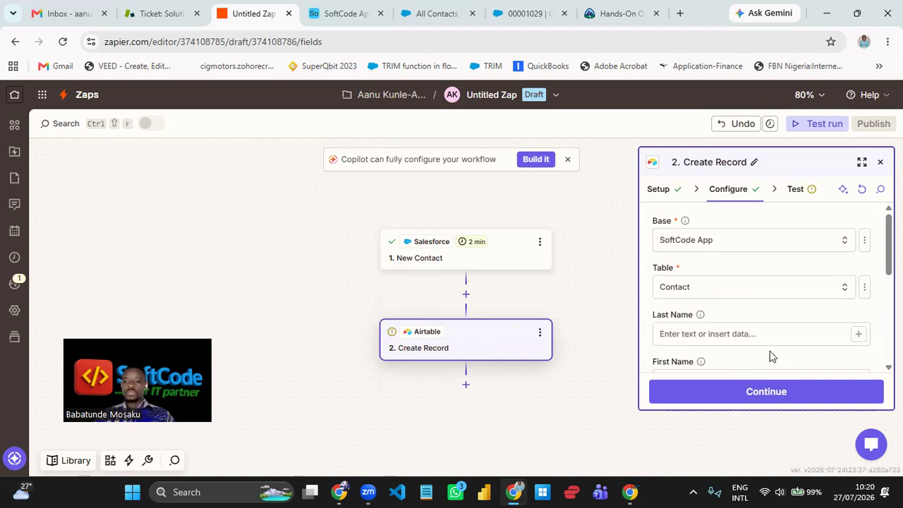
Check the Airtable Contact columns and map the action's Last Name and First Name fields to the matching Salesforce contact values
{"action": "left_click_drag", "start_coordinate": [590, 309], "coordinate": [582, 278]}
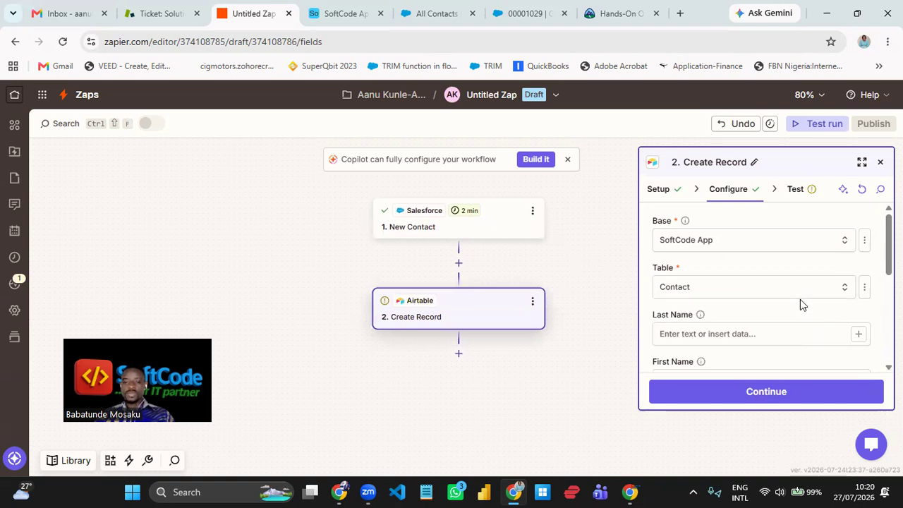
{"action": "scroll", "coordinate": [800, 303], "scroll_direction": "down", "scroll_amount": 1}
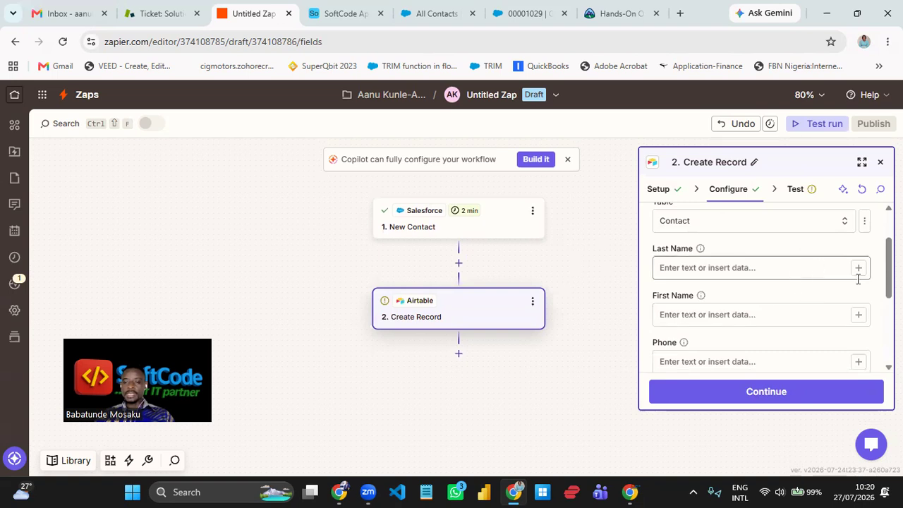
{"action": "left_click", "coordinate": [350, 16]}
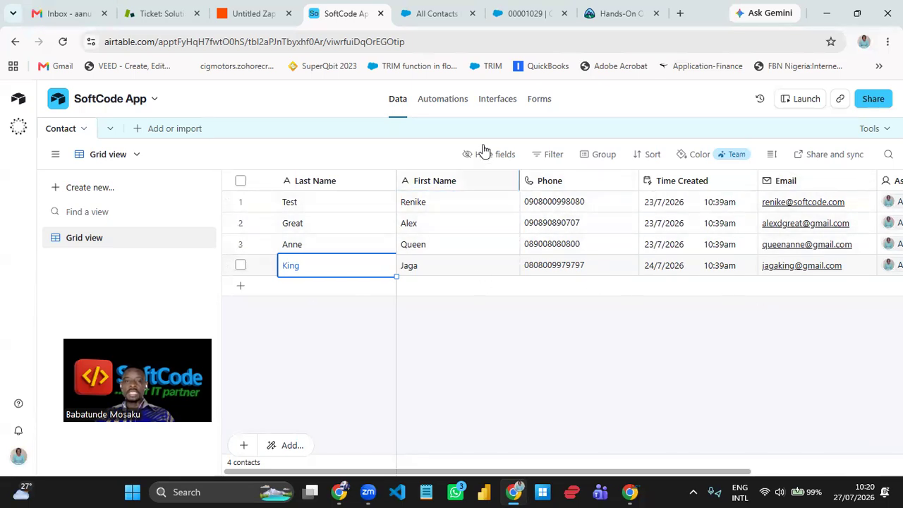
{"action": "left_click", "coordinate": [250, 14]}
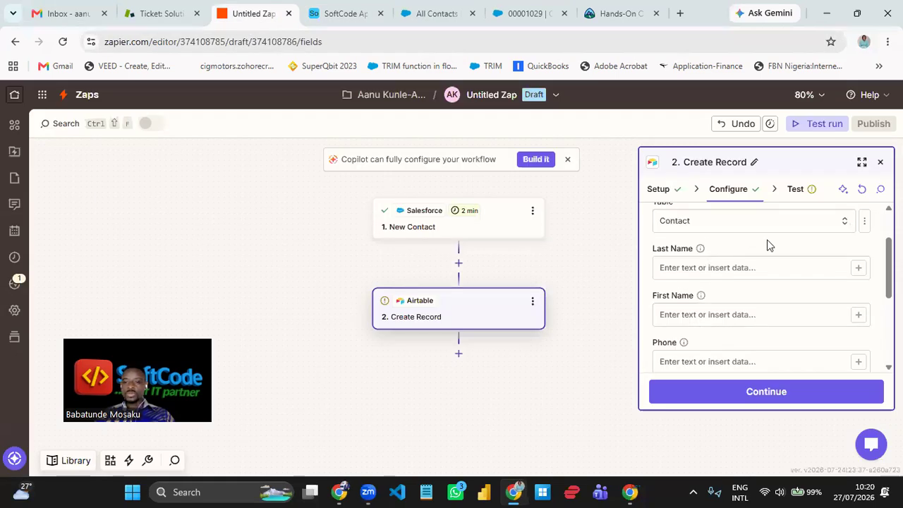
{"action": "left_click", "coordinate": [857, 268]}
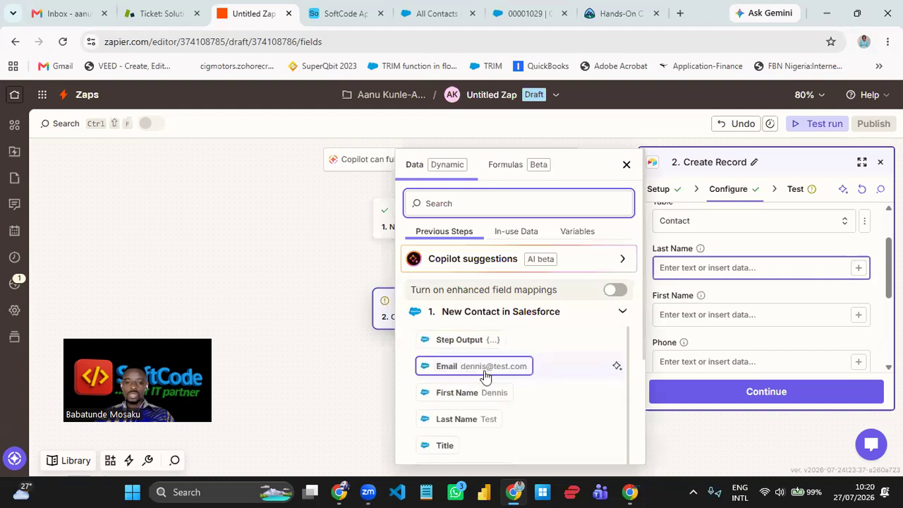
{"action": "scroll", "coordinate": [492, 383], "scroll_direction": "down", "scroll_amount": 3}
{"action": "scroll", "coordinate": [486, 367], "scroll_direction": "up", "scroll_amount": 2}
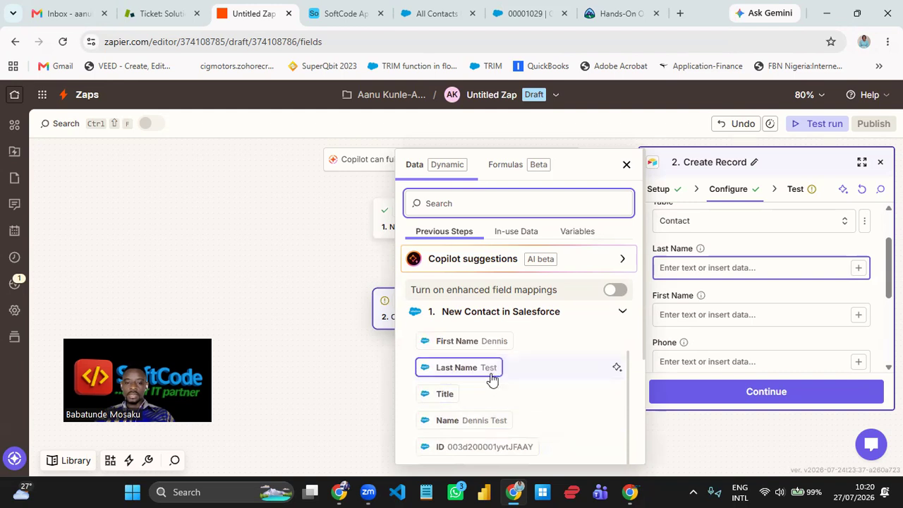
{"action": "left_click", "coordinate": [486, 377]}
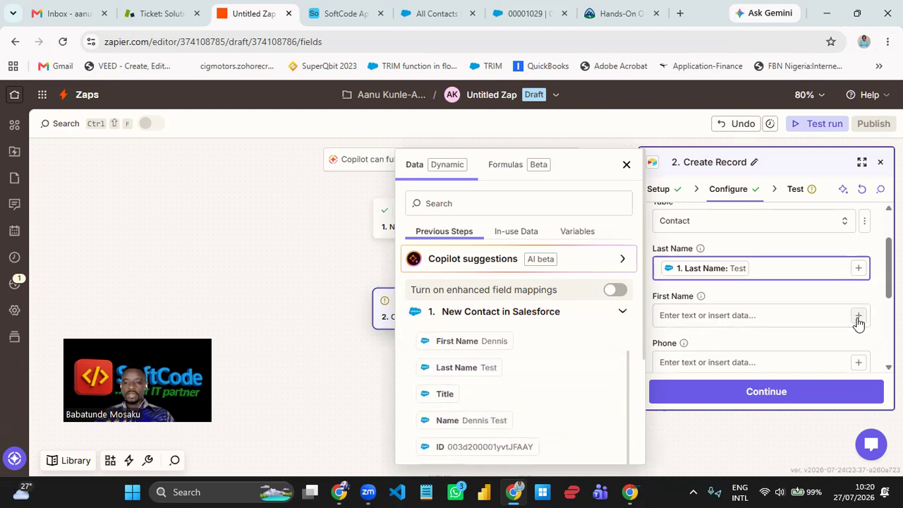
{"action": "left_click", "coordinate": [730, 317]}
{"action": "left_click", "coordinate": [498, 395]}
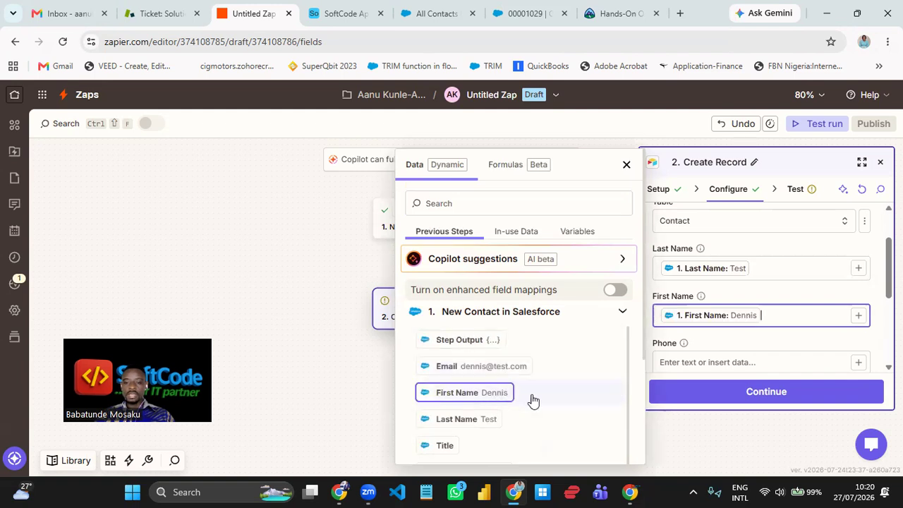
{"action": "scroll", "coordinate": [776, 339], "scroll_direction": "down", "scroll_amount": 1}
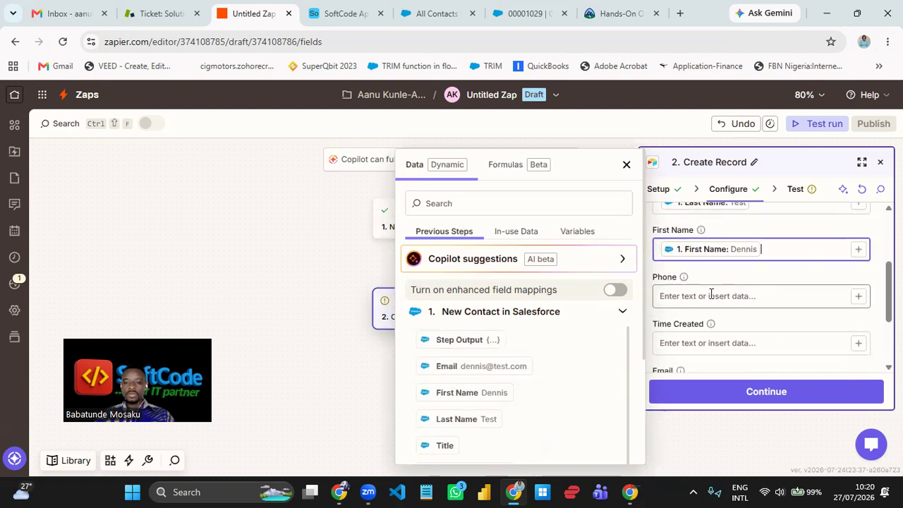
{"action": "scroll", "coordinate": [534, 385], "scroll_direction": "down", "scroll_amount": 1}
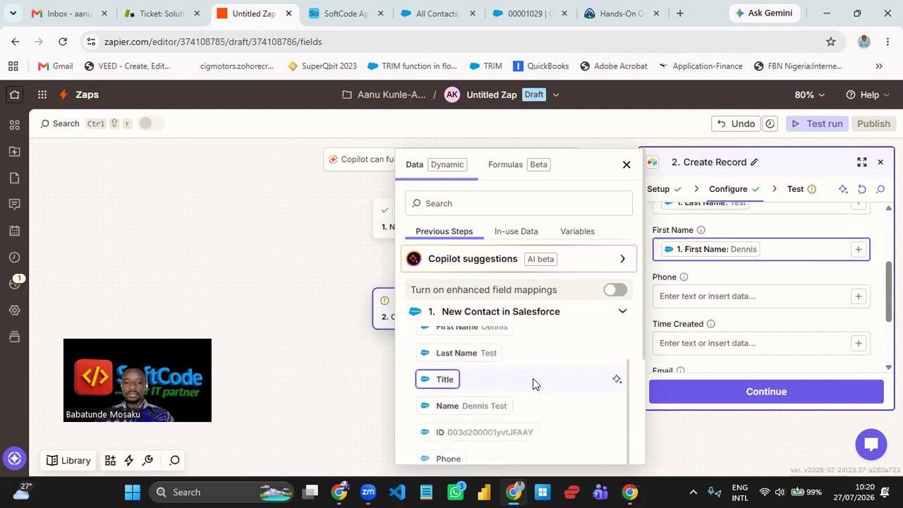
{"action": "scroll", "coordinate": [532, 386], "scroll_direction": "down", "scroll_amount": 1}
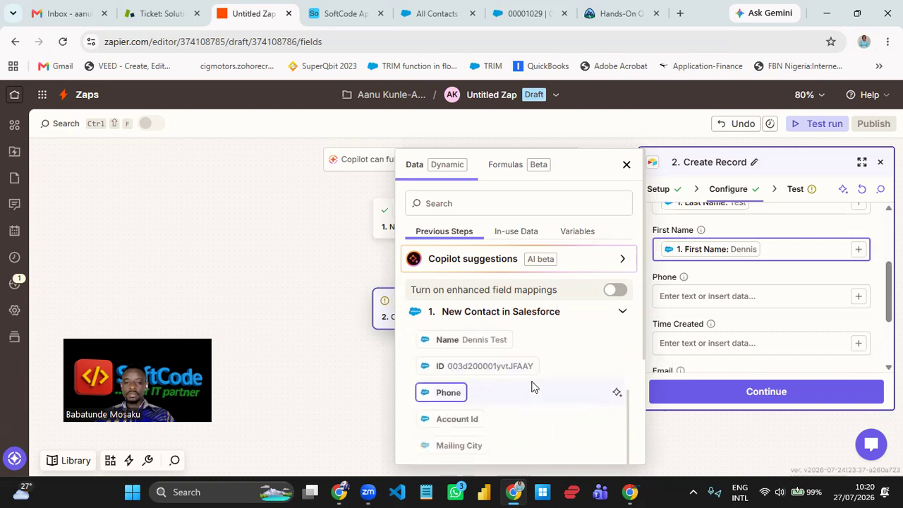
{"action": "scroll", "coordinate": [511, 391], "scroll_direction": "down", "scroll_amount": 1}
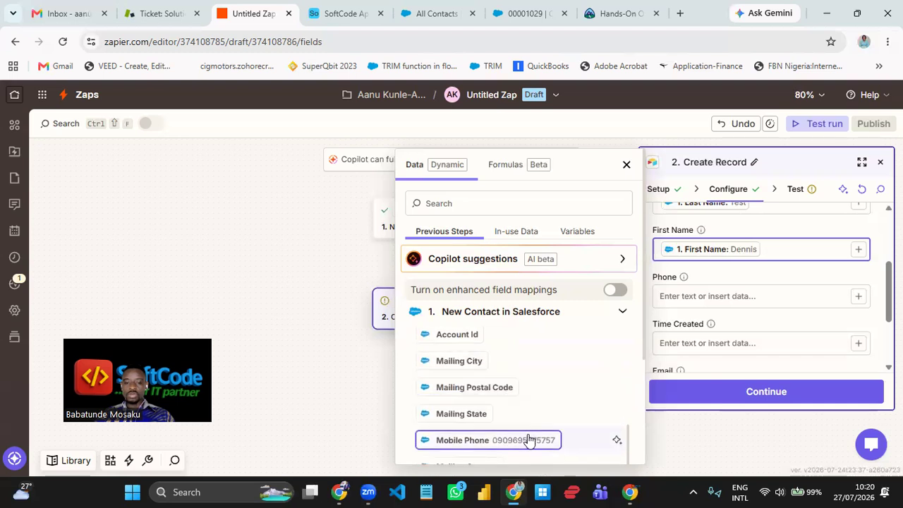
{"action": "left_click", "coordinate": [529, 440]}
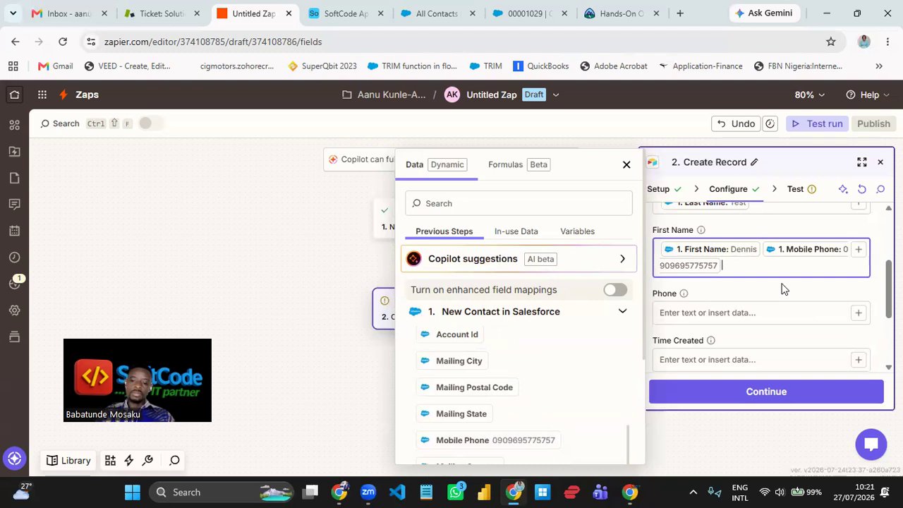
{"action": "key", "text": "BackSpace"}
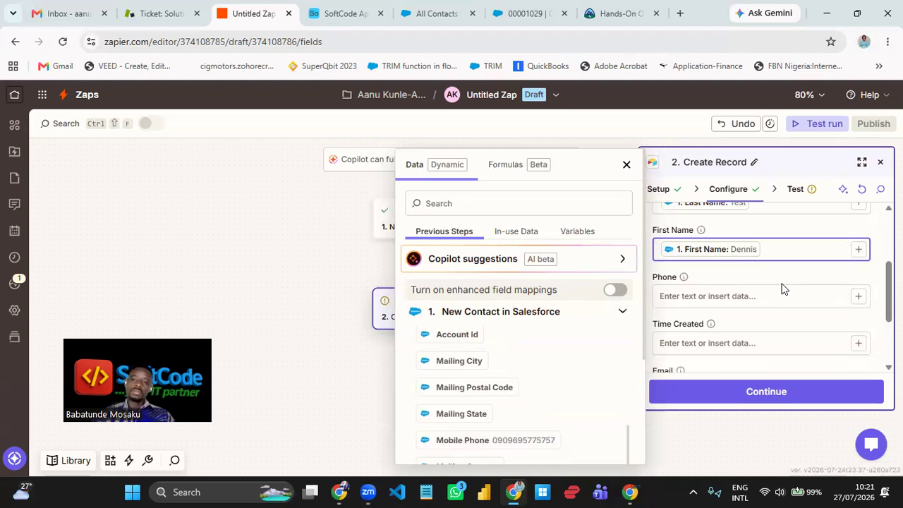
Map the action's Phone field to the Salesforce contact's Mobile Phone and its Email field to the contact's Email
{"action": "left_click", "coordinate": [859, 302]}
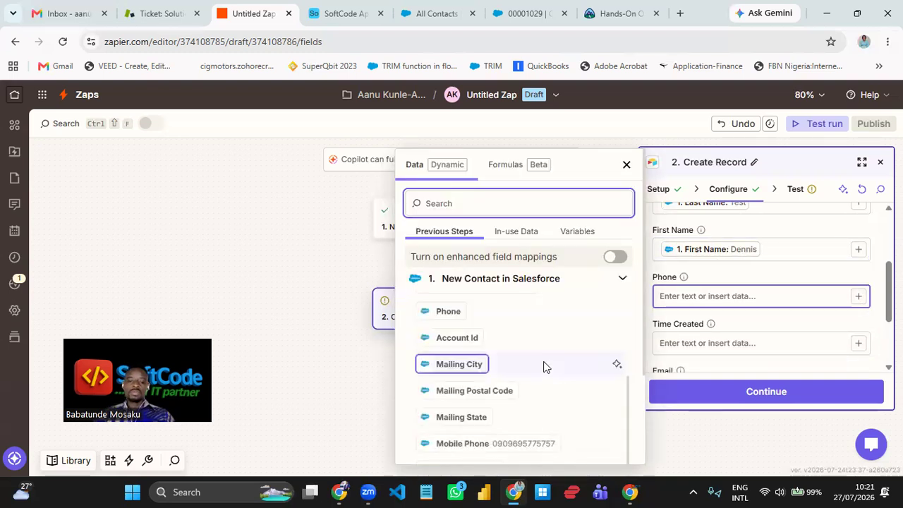
{"action": "left_click", "coordinate": [527, 441]}
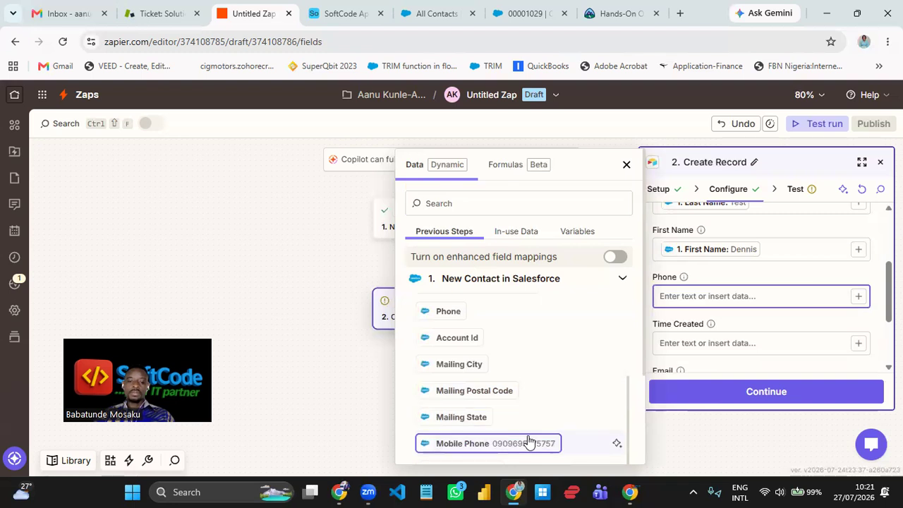
{"action": "left_click", "coordinate": [759, 327]}
{"action": "scroll", "coordinate": [746, 299], "scroll_direction": "down", "scroll_amount": 3}
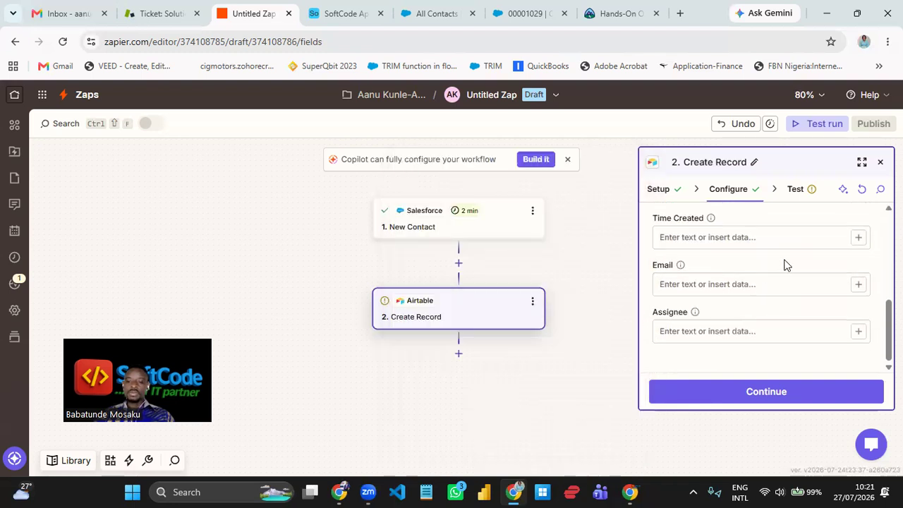
{"action": "left_click", "coordinate": [858, 285]}
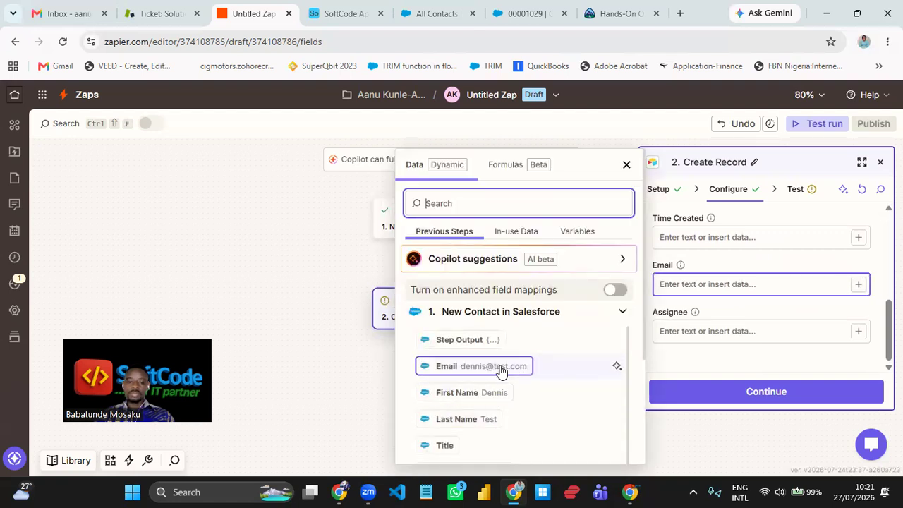
{"action": "left_click", "coordinate": [500, 366]}
{"action": "left_click", "coordinate": [749, 319]}
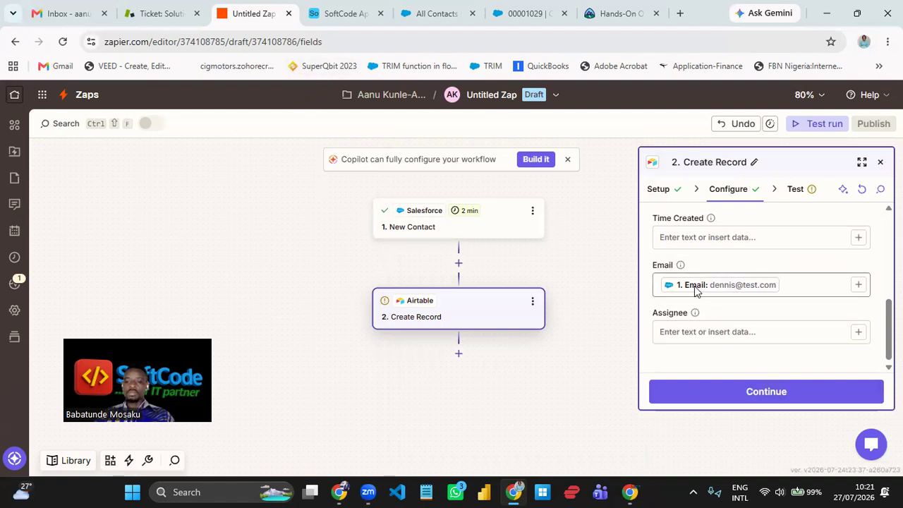
Review the action's mapped fields and look through the Salesforce contact values for one that could fill Assignee
{"action": "scroll", "coordinate": [801, 333], "scroll_direction": "up", "scroll_amount": 5}
{"action": "scroll", "coordinate": [801, 333], "scroll_direction": "up", "scroll_amount": 2}
{"action": "scroll", "coordinate": [801, 333], "scroll_direction": "down", "scroll_amount": 4}
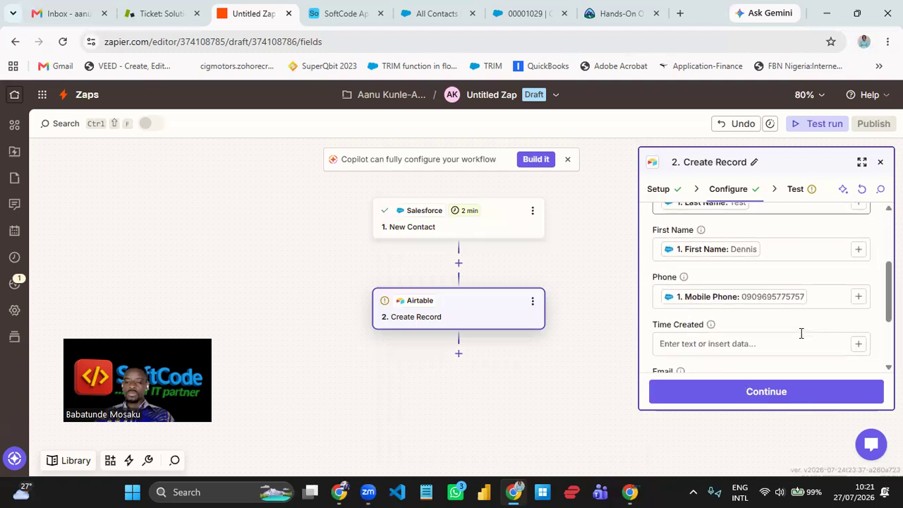
{"action": "scroll", "coordinate": [801, 333], "scroll_direction": "down", "scroll_amount": 2}
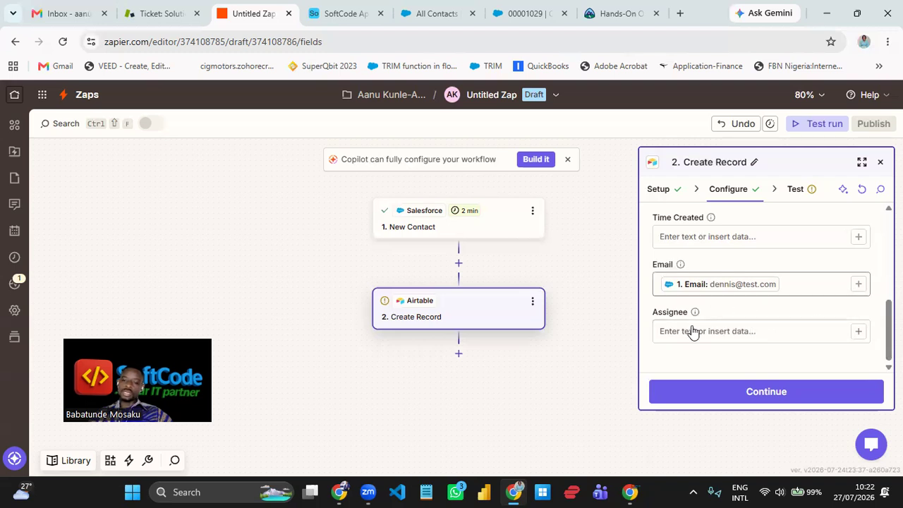
{"action": "left_click", "coordinate": [859, 332]}
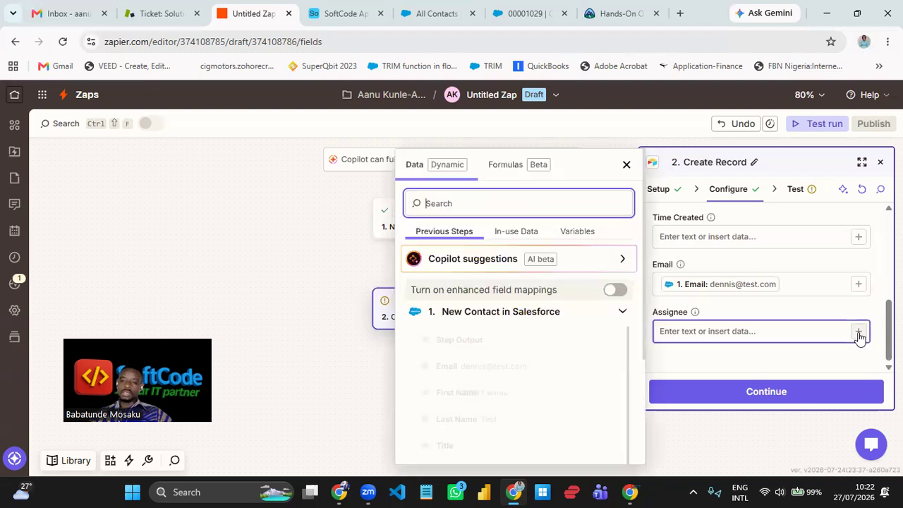
{"action": "scroll", "coordinate": [528, 363], "scroll_direction": "down", "scroll_amount": 5}
{"action": "scroll", "coordinate": [527, 361], "scroll_direction": "down", "scroll_amount": 3}
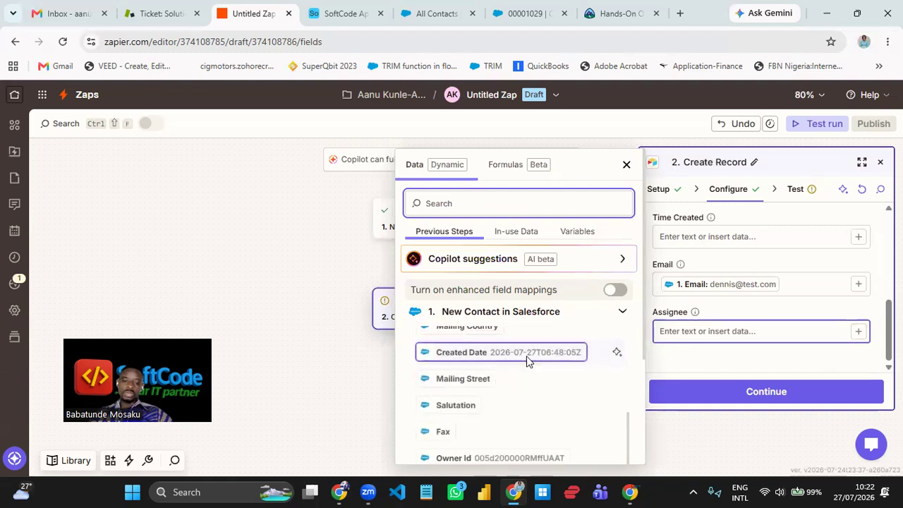
{"action": "scroll", "coordinate": [527, 362], "scroll_direction": "down", "scroll_amount": 2}
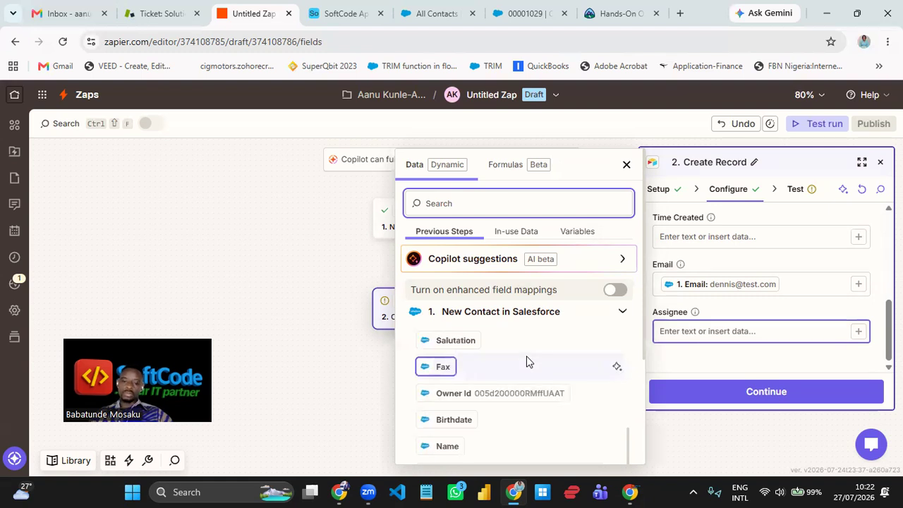
{"action": "left_click", "coordinate": [626, 163]}
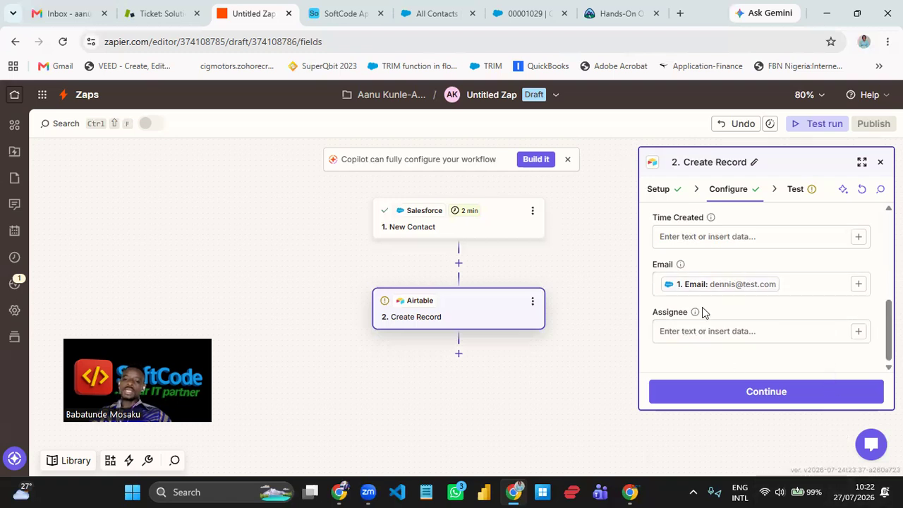
Examine the Time Created and Assignee columns of the Airtable Contact table against the Zap's unmapped fields
{"action": "left_click", "coordinate": [346, 14]}
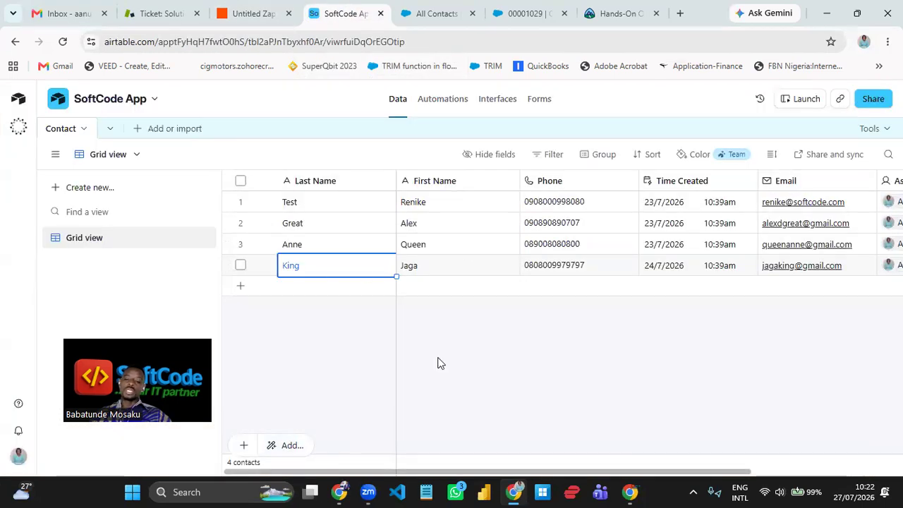
{"action": "scroll", "coordinate": [770, 454], "scroll_direction": "right", "scroll_amount": 4}
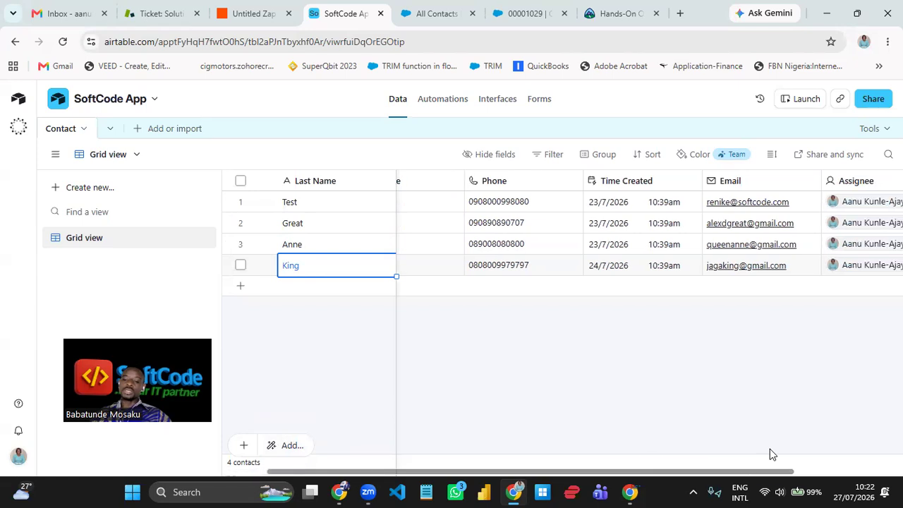
{"action": "left_click_drag", "start_coordinate": [829, 471], "coordinate": [836, 471]}
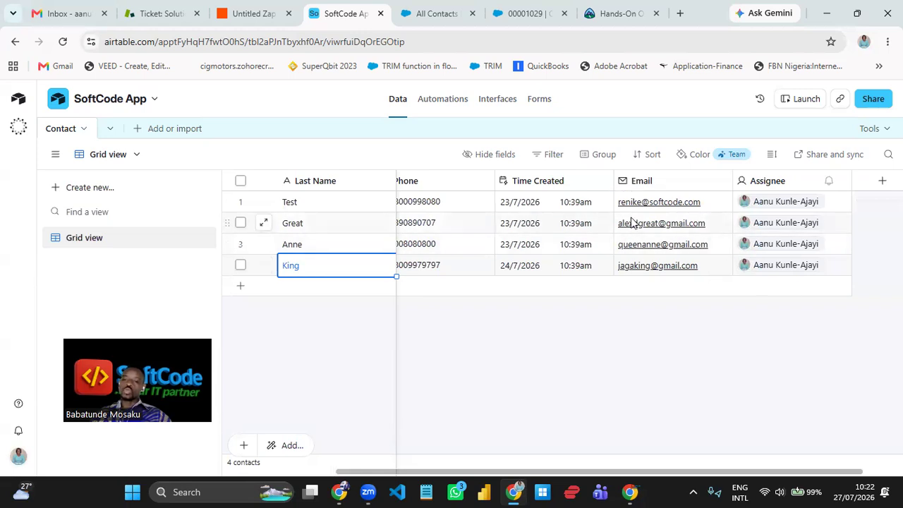
{"action": "left_click", "coordinate": [251, 14]}
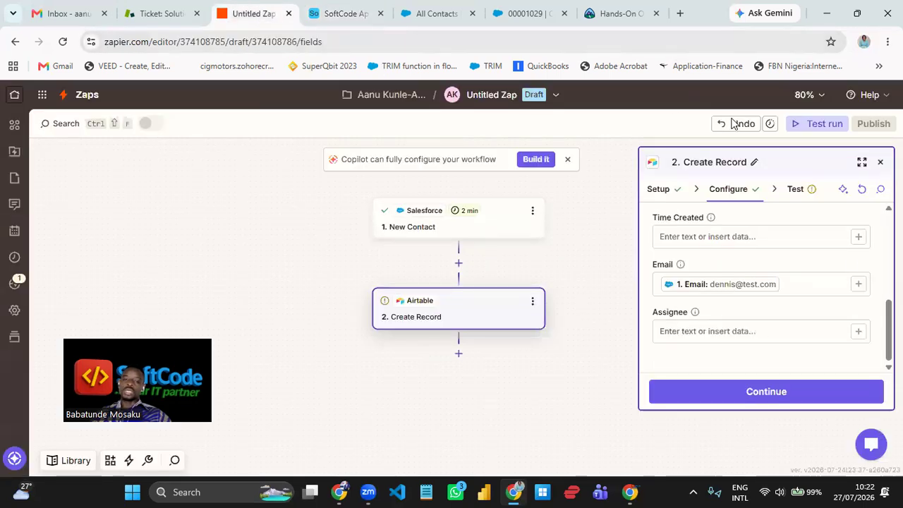
{"action": "left_click", "coordinate": [345, 14]}
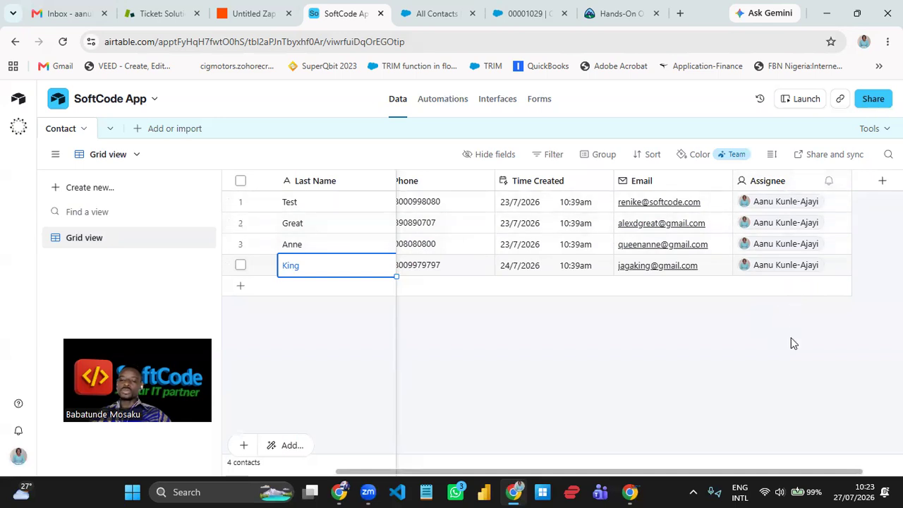
{"action": "left_click", "coordinate": [262, 17]}
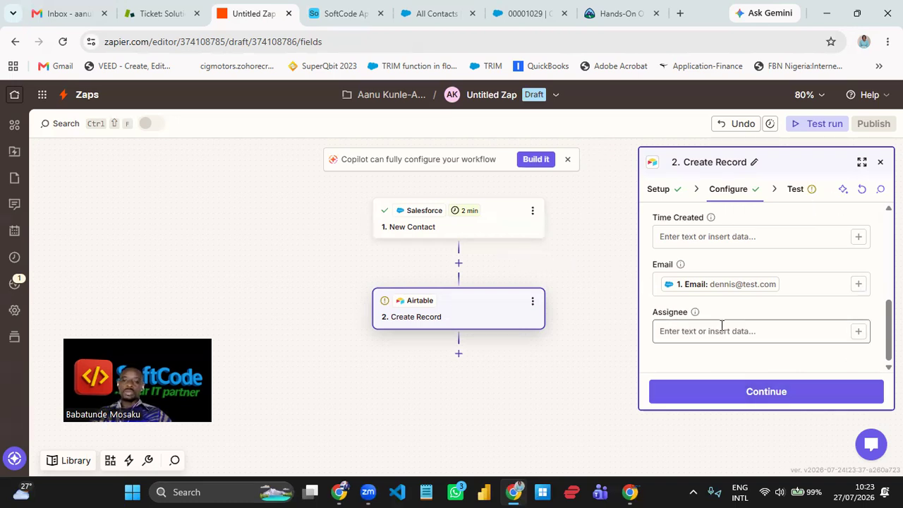
Recheck the Create Record field mappings, continue to the test stage and test the step by sending a record to Airtable
{"action": "scroll", "coordinate": [730, 286], "scroll_direction": "up", "scroll_amount": 3}
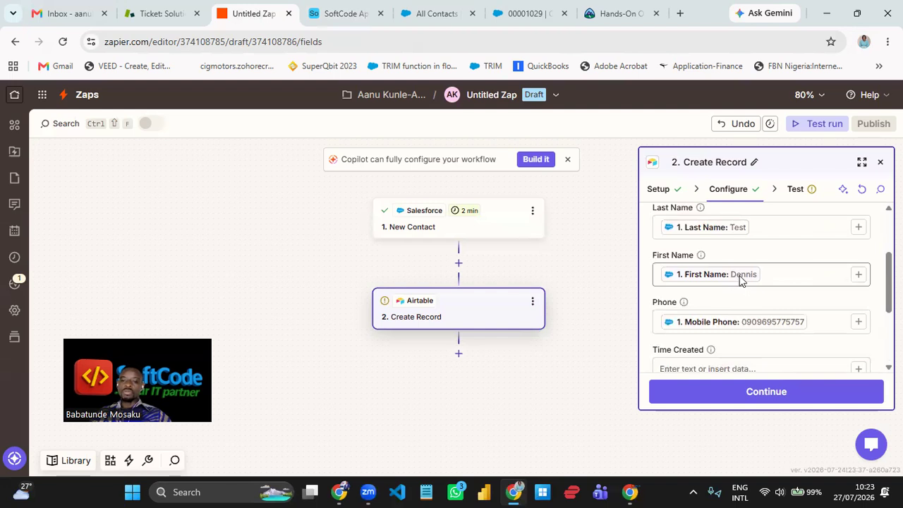
{"action": "scroll", "coordinate": [762, 261], "scroll_direction": "up", "scroll_amount": 2}
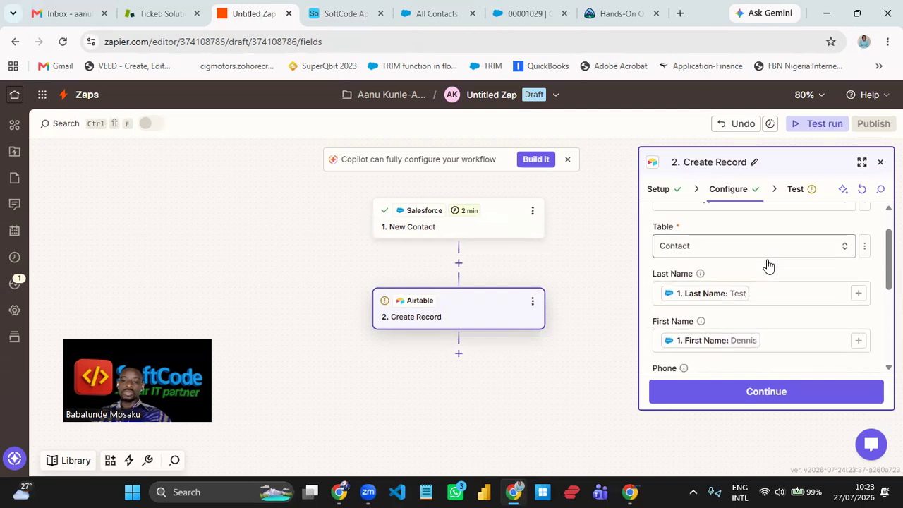
{"action": "scroll", "coordinate": [771, 277], "scroll_direction": "up", "scroll_amount": 1}
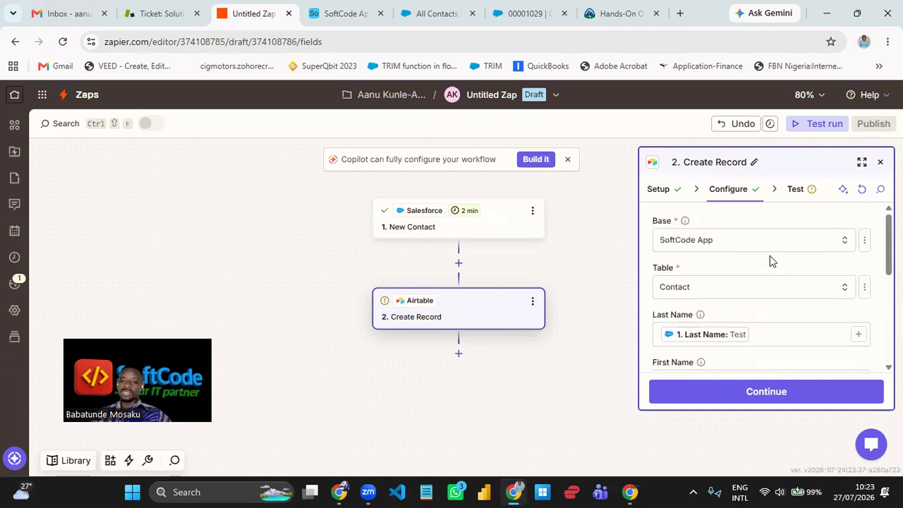
{"action": "scroll", "coordinate": [768, 258], "scroll_direction": "down", "scroll_amount": 5}
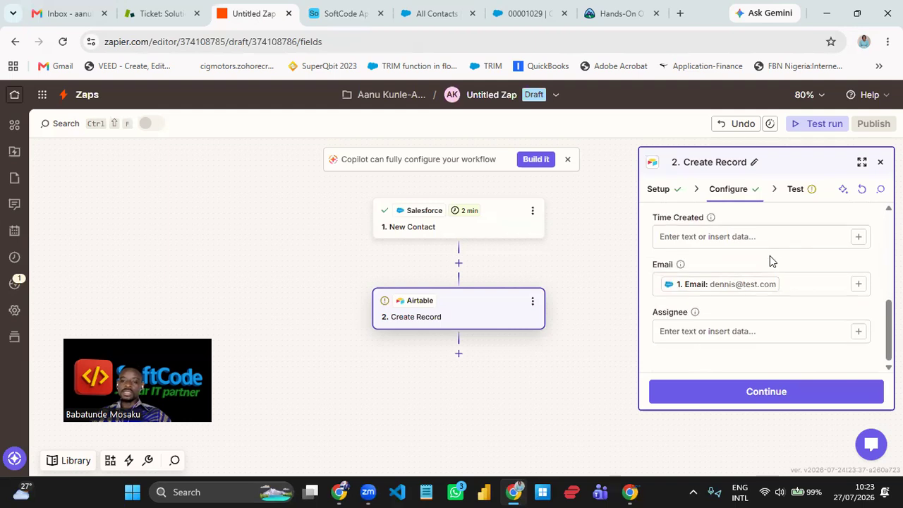
{"action": "left_click", "coordinate": [766, 392]}
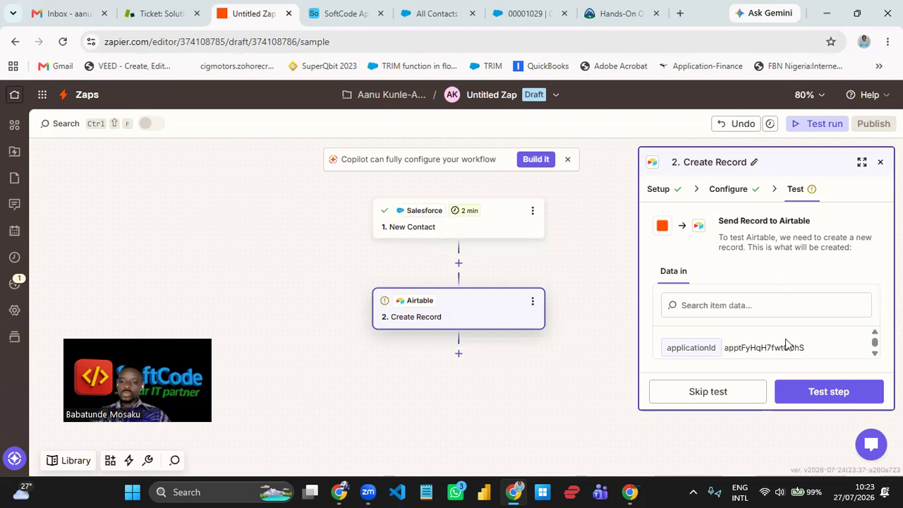
{"action": "left_click", "coordinate": [836, 393]}
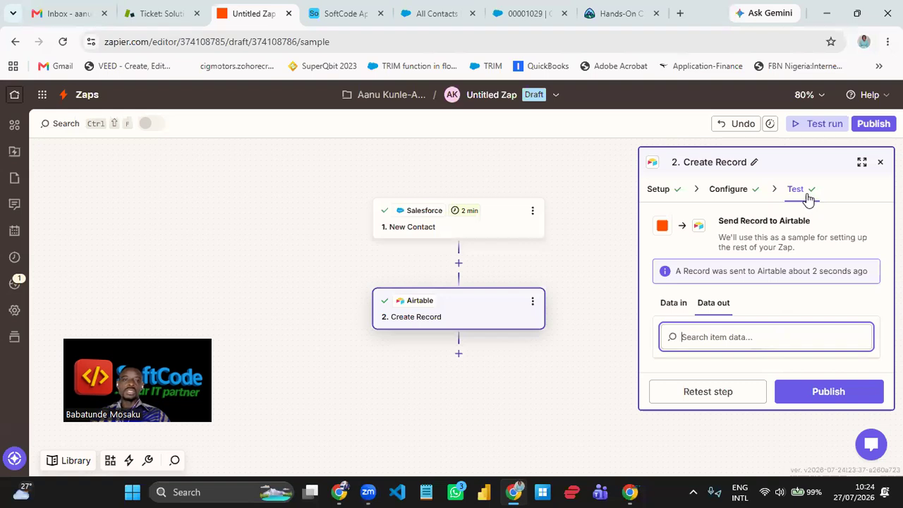
Rename the Zap as "Salesforce Contact to Airtable"
{"action": "left_click", "coordinate": [492, 101]}
{"action": "left_click", "coordinate": [472, 130]}
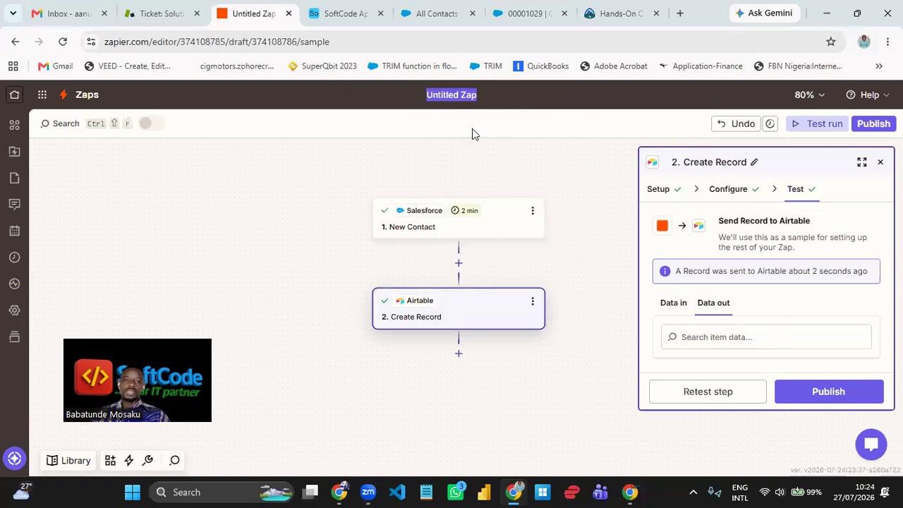
{"action": "type", "text": "S"}
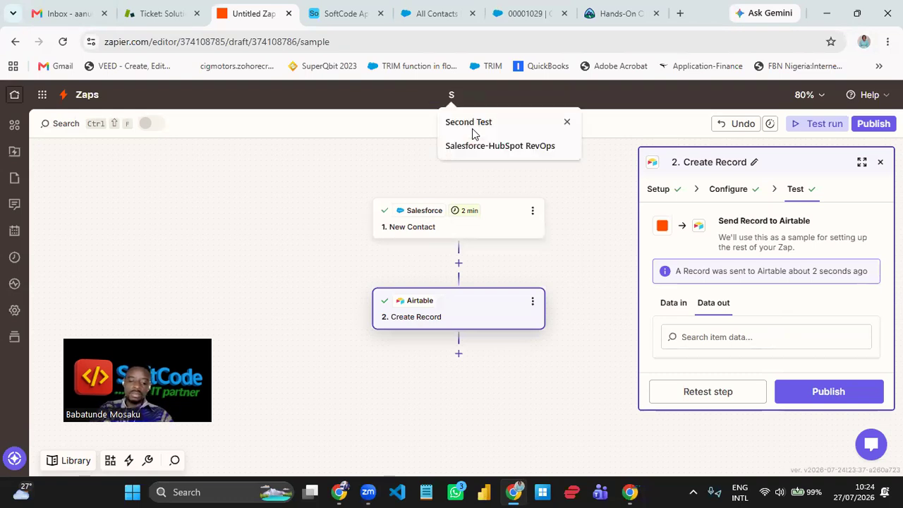
{"action": "type", "text": "alesforc"}
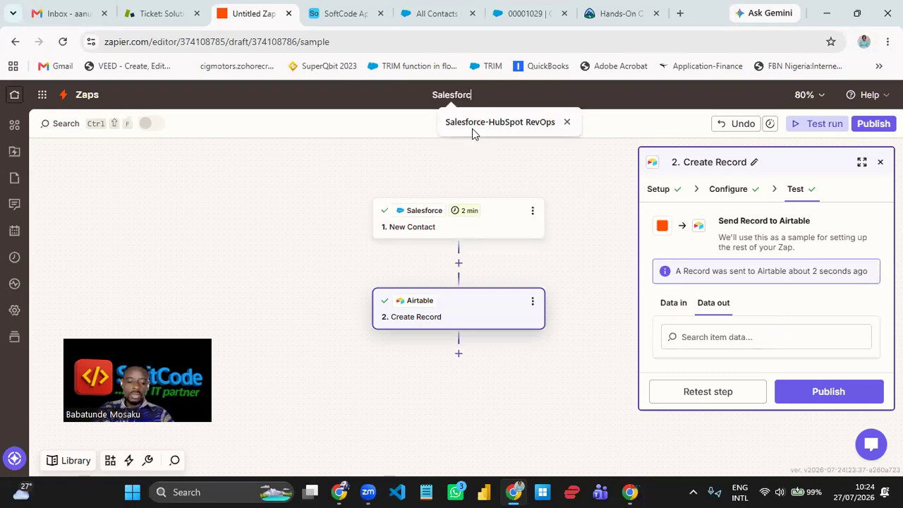
{"action": "type", "text": "e to "}
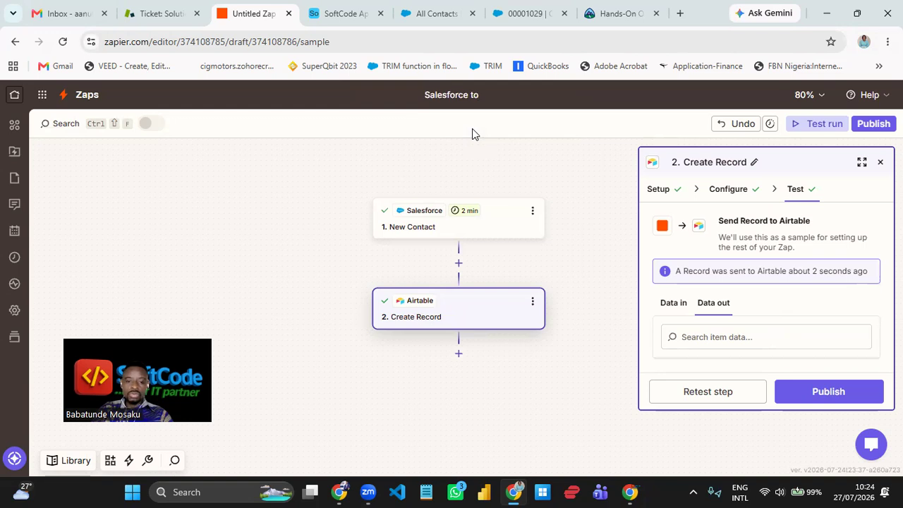
{"action": "type", "text": "Air"}
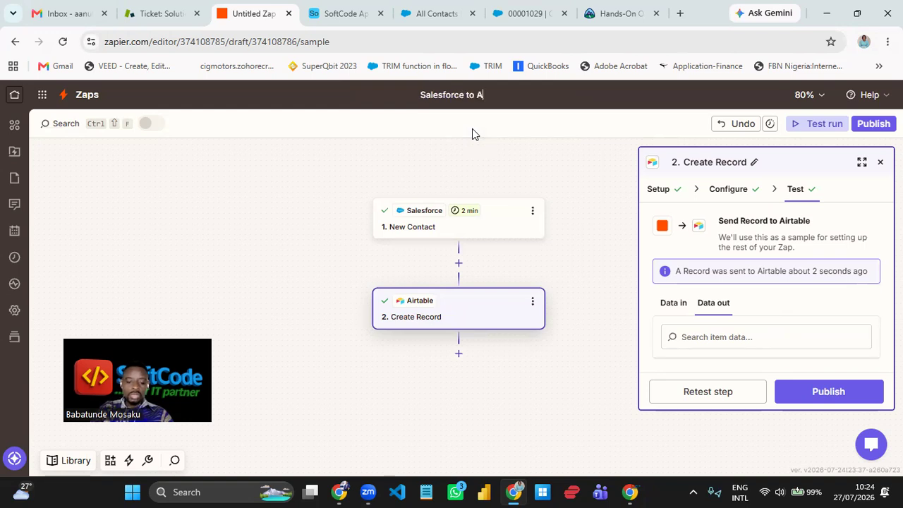
{"action": "key", "text": "Left"}
{"action": "key", "text": "Left"}
{"action": "key", "text": "Left"}
{"action": "key", "text": "Left"}
{"action": "key", "text": "Left"}
{"action": "key", "text": "Left"}
{"action": "type", "text": "Co"}
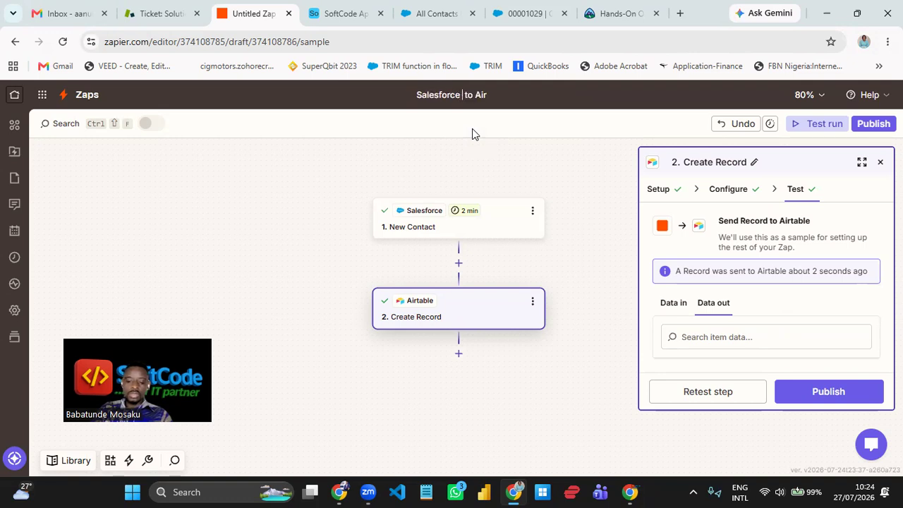
{"action": "type", "text": "ntact"}
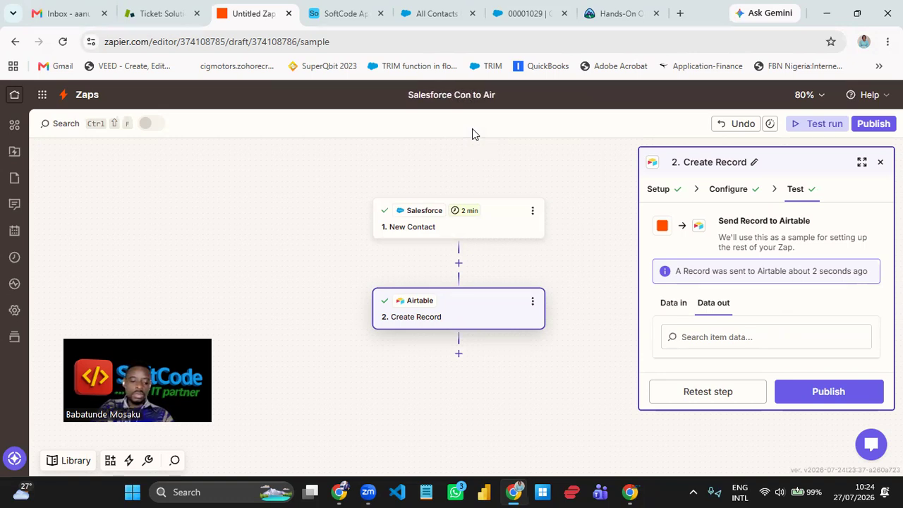
{"action": "key", "text": "End"}
{"action": "type", "text": "table"}
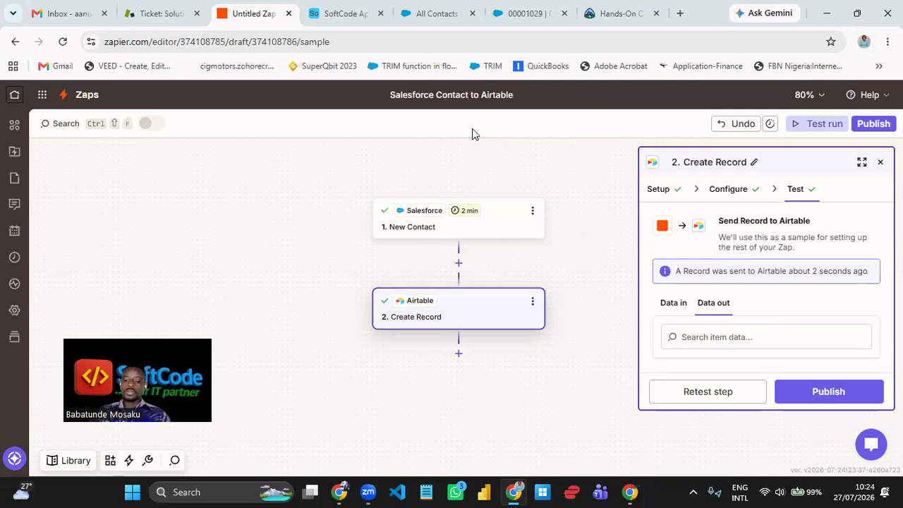
{"action": "key", "text": "Return"}
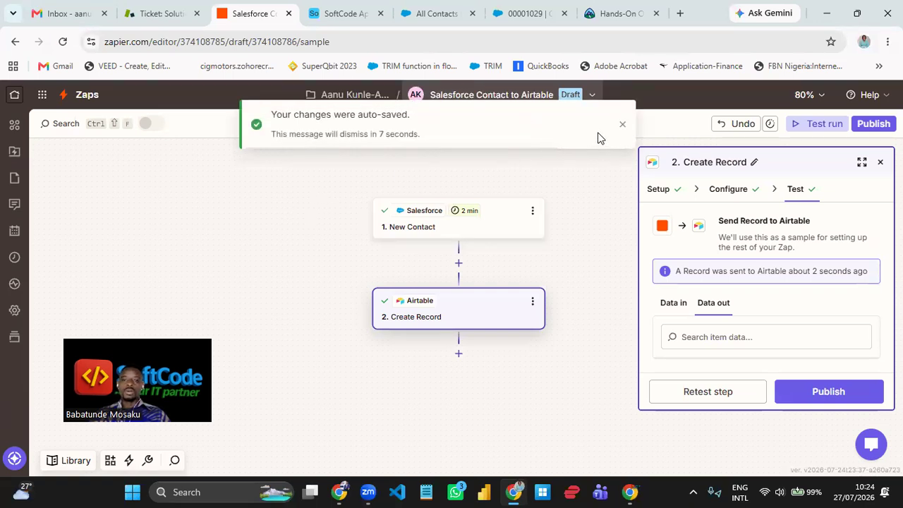
{"action": "left_click", "coordinate": [623, 125]}
{"action": "left_click_drag", "start_coordinate": [586, 224], "coordinate": [564, 226]}
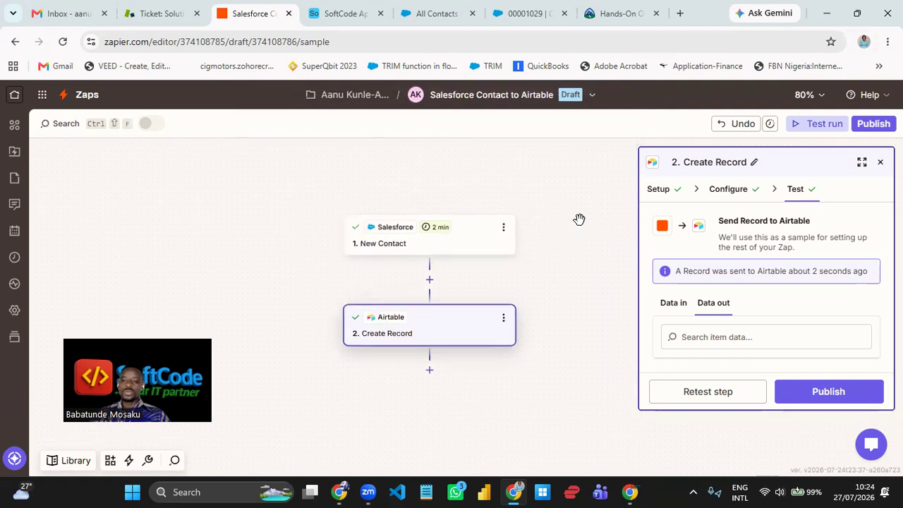
Review the Create Record step's configured fields and test stage, publish the Zap and dismiss the resulting notices
{"action": "left_click", "coordinate": [730, 195]}
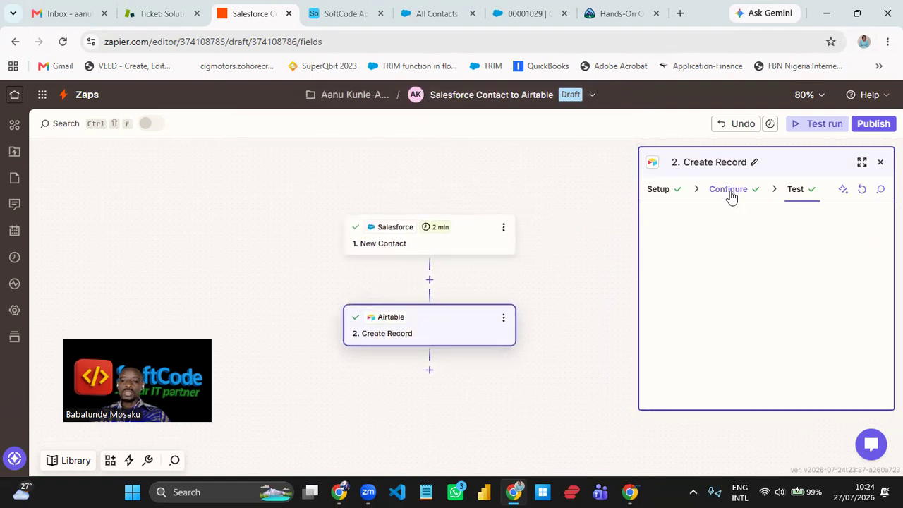
{"action": "scroll", "coordinate": [730, 282], "scroll_direction": "down", "scroll_amount": 5}
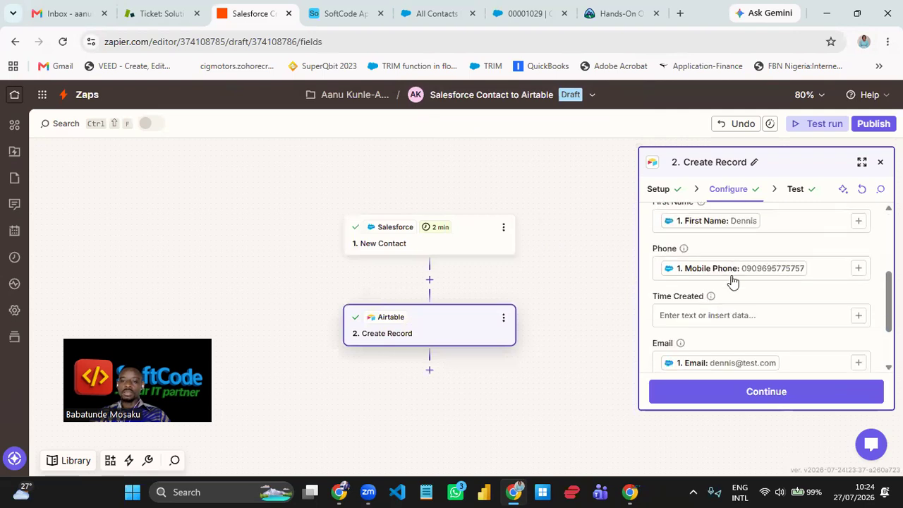
{"action": "scroll", "coordinate": [759, 261], "scroll_direction": "up", "scroll_amount": 5}
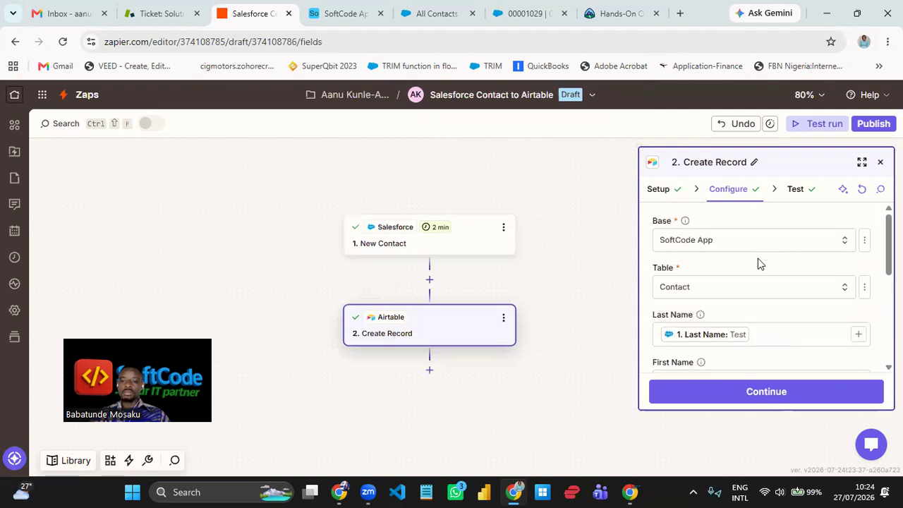
{"action": "left_click", "coordinate": [795, 189]}
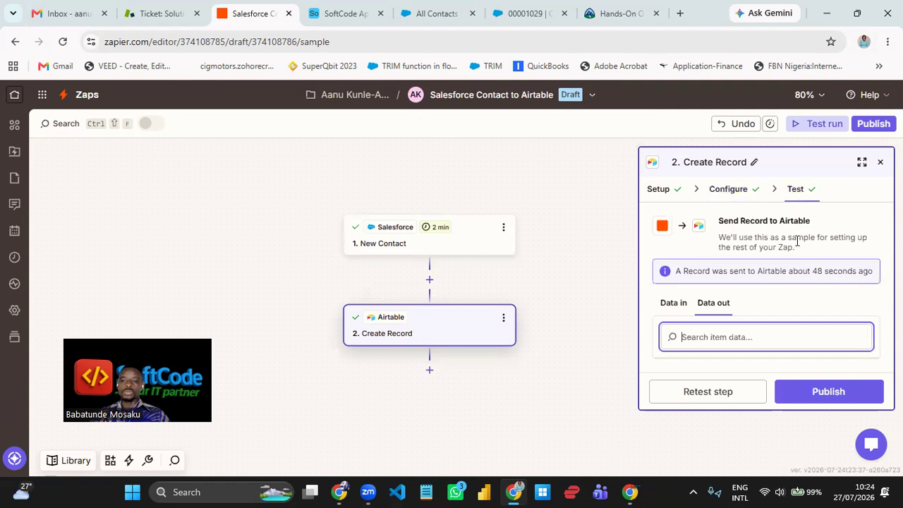
{"action": "left_click", "coordinate": [837, 400]}
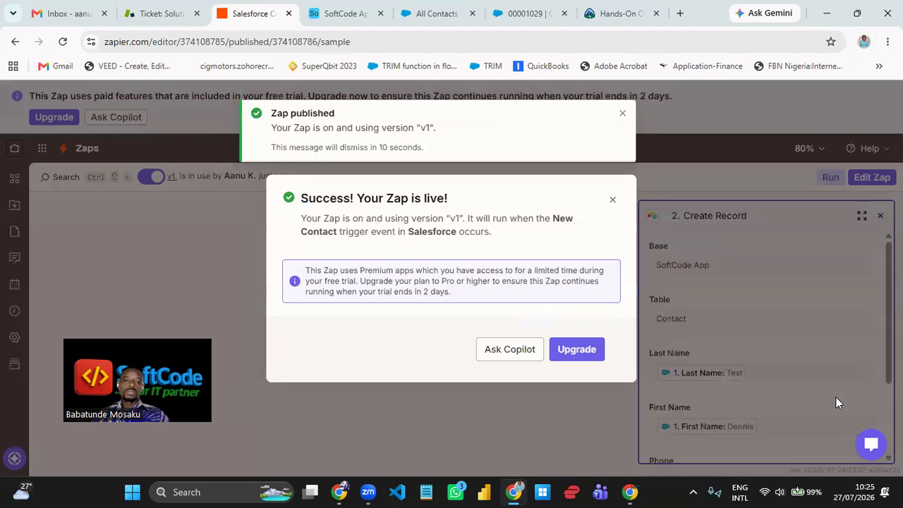
{"action": "left_click", "coordinate": [613, 202]}
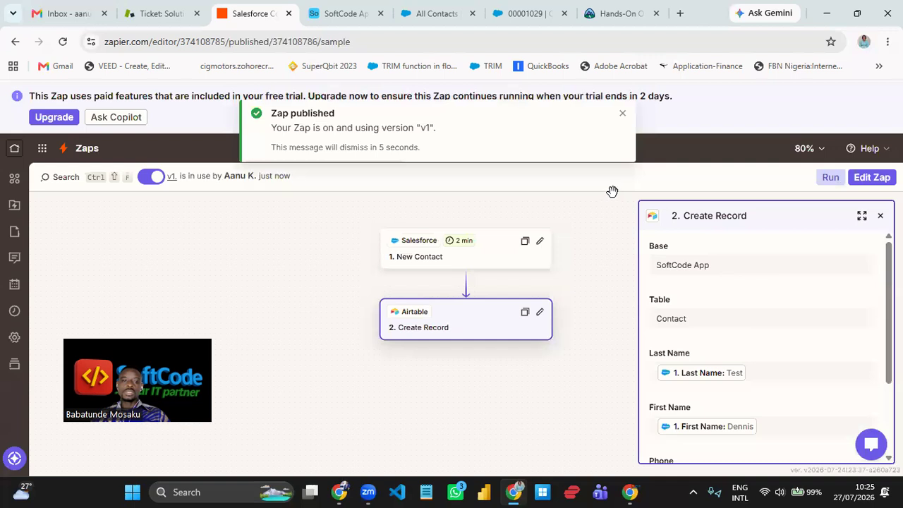
{"action": "left_click", "coordinate": [622, 113]}
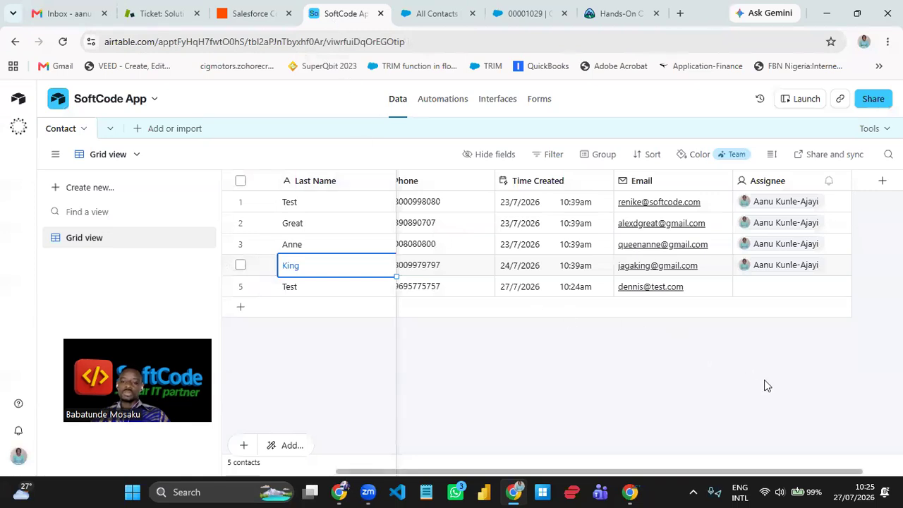
Check the test record's values field by field in the Airtable Contact table, including which users can be chosen as its Assignee
{"action": "left_click_drag", "start_coordinate": [801, 475], "coordinate": [697, 448]}
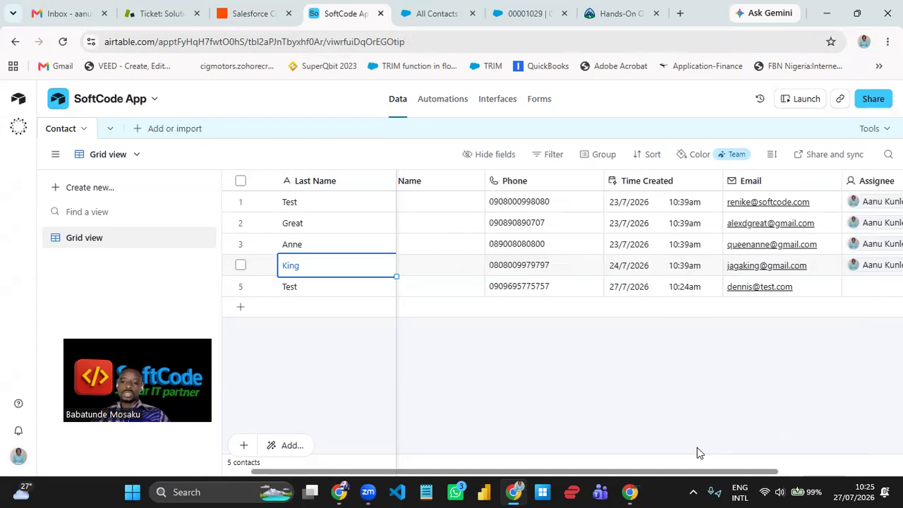
{"action": "left_click", "coordinate": [304, 289]}
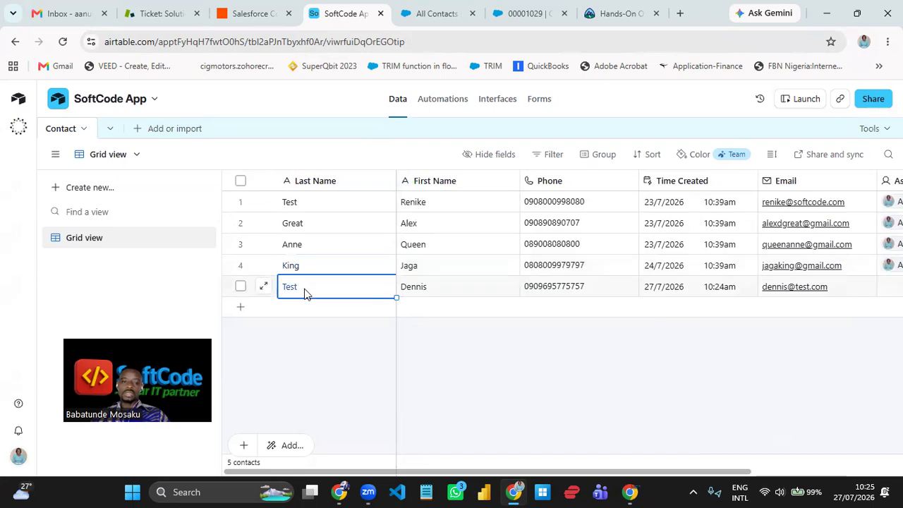
{"action": "key", "text": "Tab"}
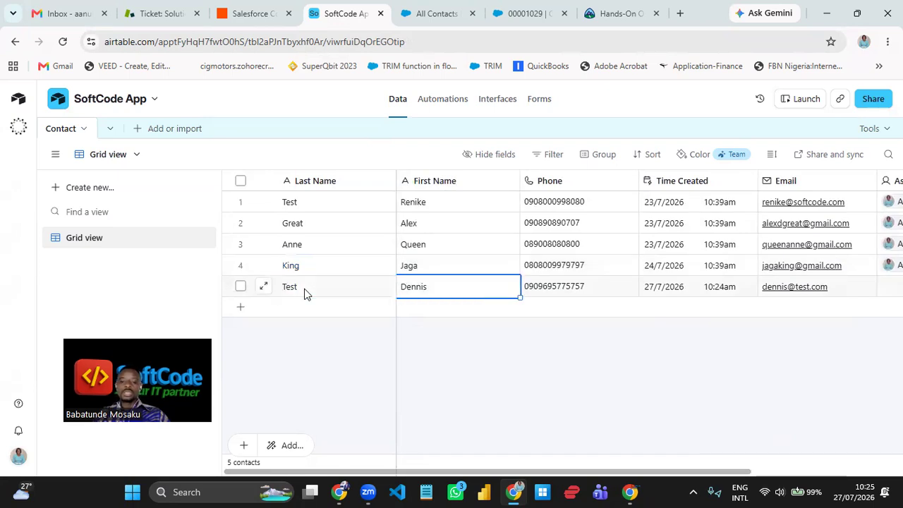
{"action": "key", "text": "Tab"}
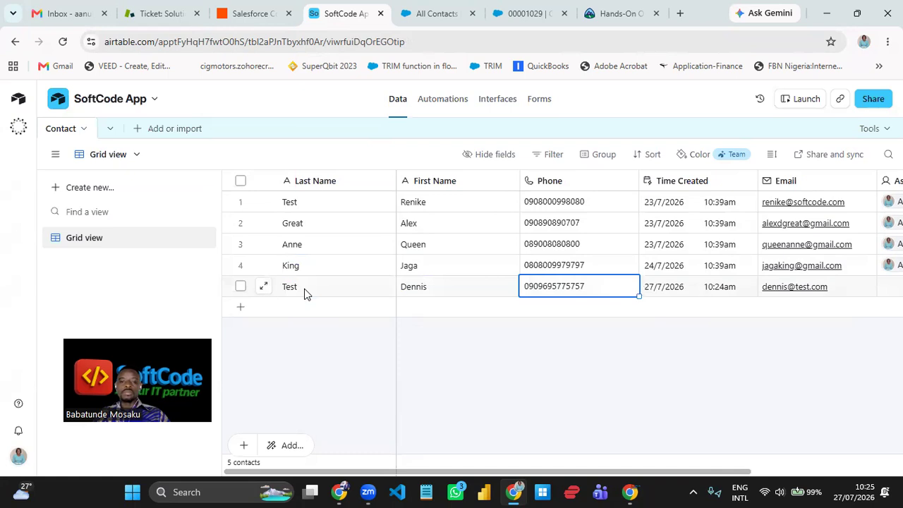
{"action": "key", "text": "Tab"}
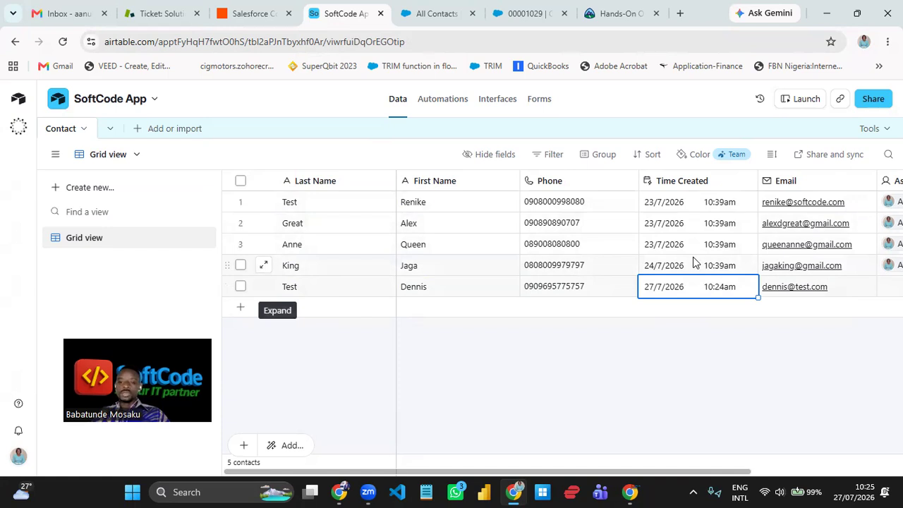
{"action": "key", "text": "Tab"}
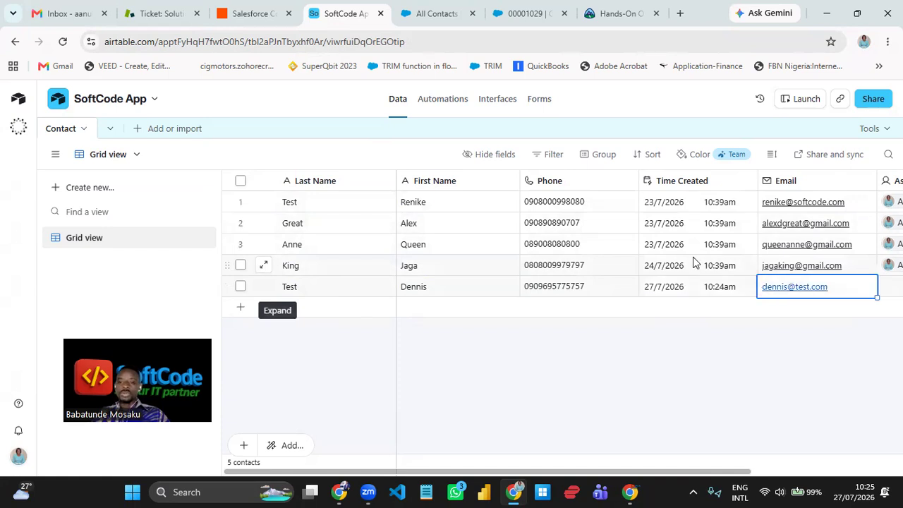
{"action": "key", "text": "Tab"}
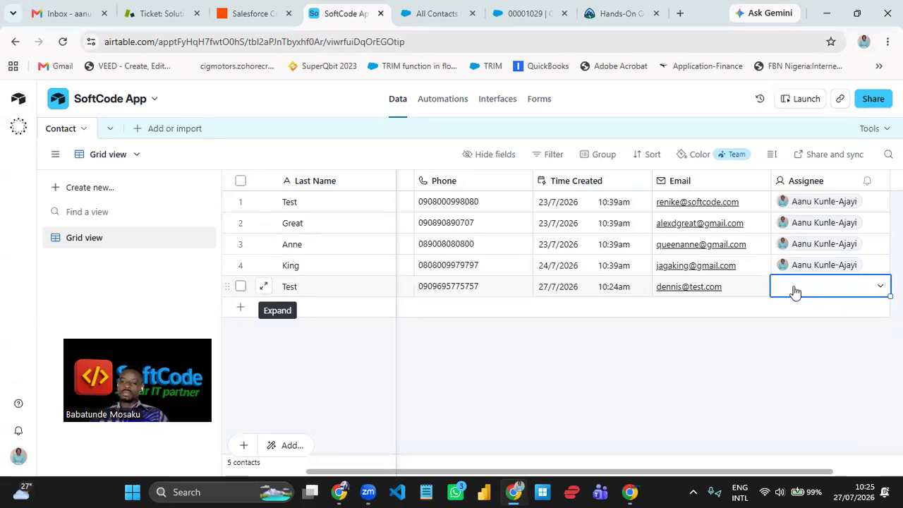
{"action": "left_click", "coordinate": [879, 288]}
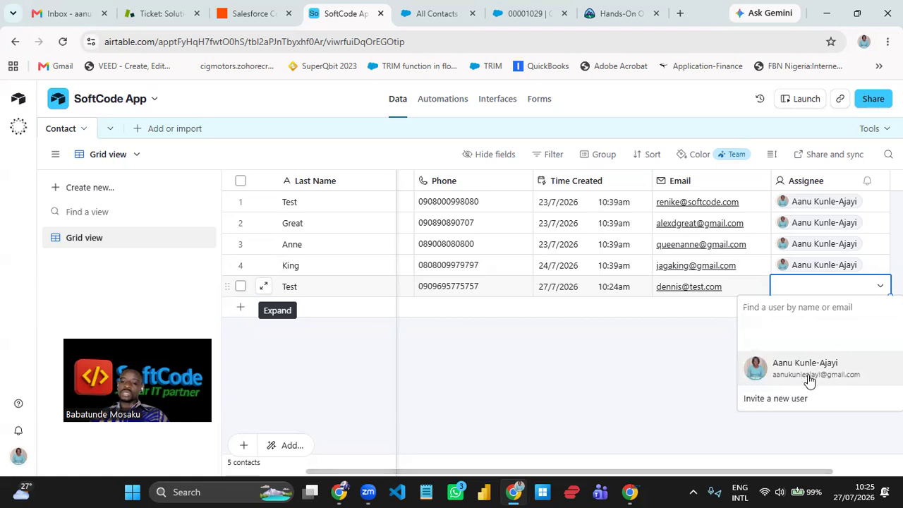
{"action": "left_click", "coordinate": [642, 363]}
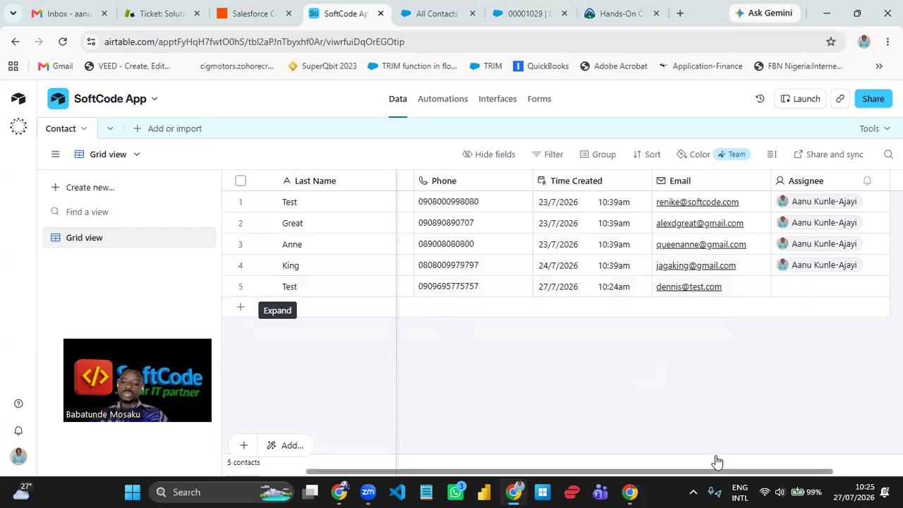
{"action": "scroll", "coordinate": [716, 460], "scroll_direction": "left", "scroll_amount": 3}
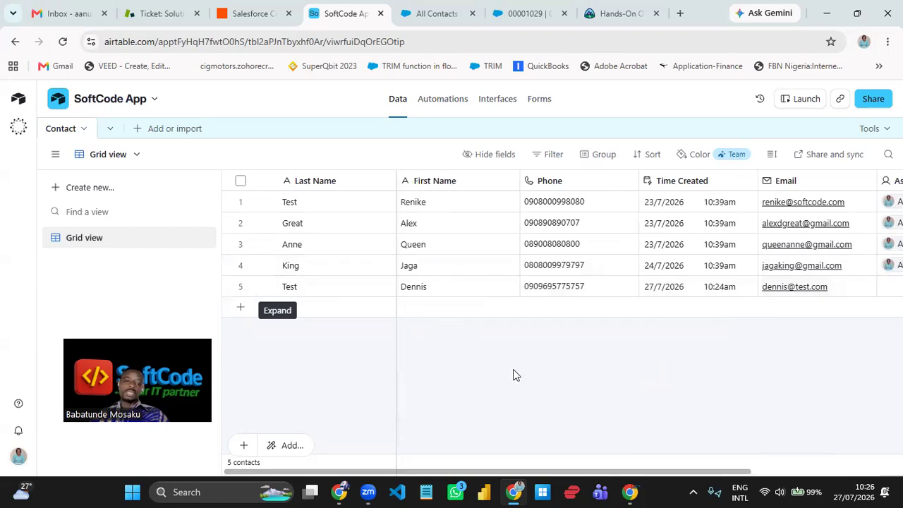
Switch to the Salesforce contacts list and start a new contact with the test person's first name and Testing as the last name
{"action": "left_click", "coordinate": [250, 13]}
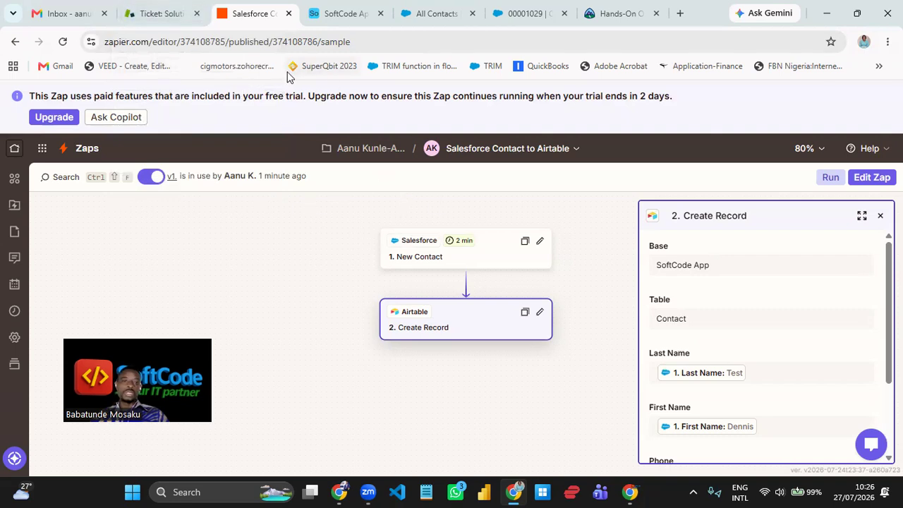
{"action": "left_click_drag", "start_coordinate": [323, 256], "coordinate": [321, 263]}
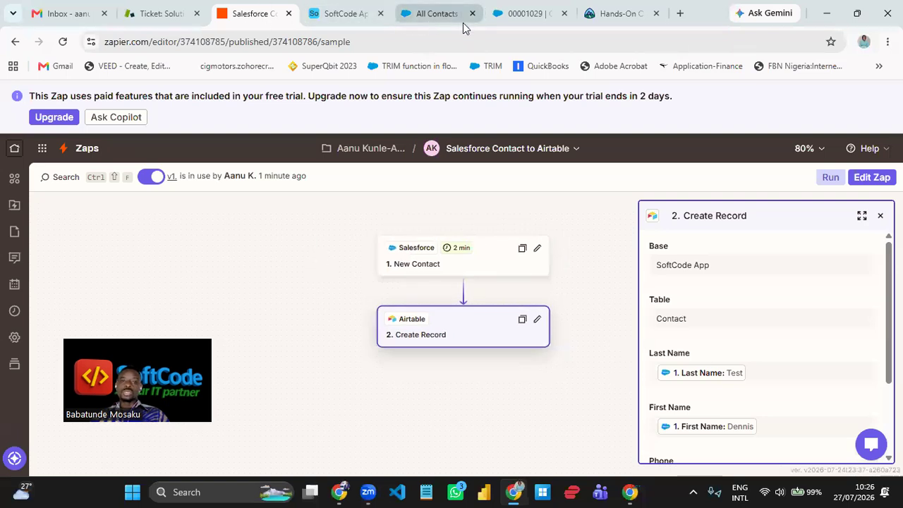
{"action": "left_click", "coordinate": [440, 22]}
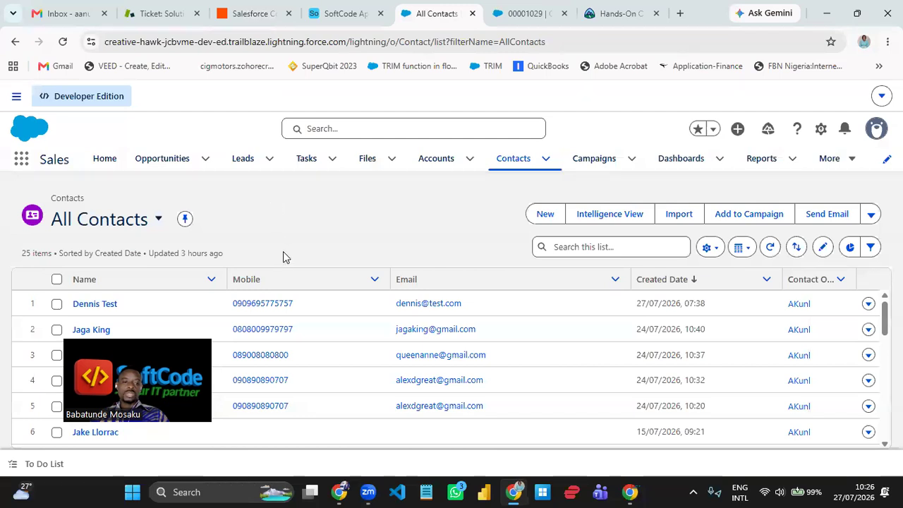
{"action": "left_click", "coordinate": [544, 219]}
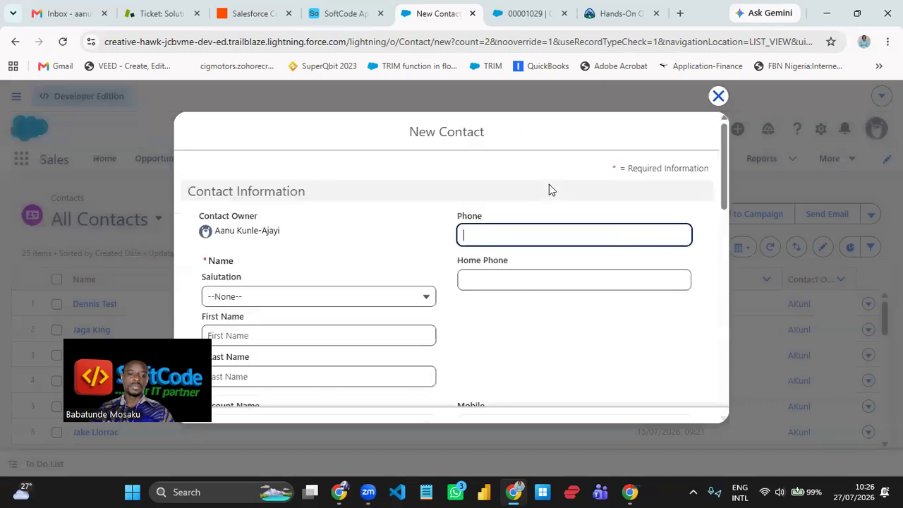
{"action": "scroll", "coordinate": [361, 204], "scroll_direction": "down", "scroll_amount": 3}
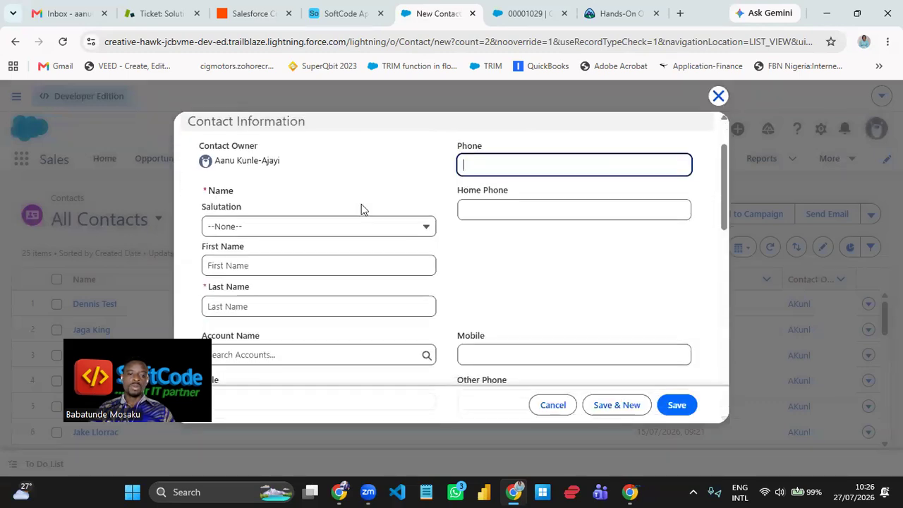
{"action": "left_click", "coordinate": [264, 202]}
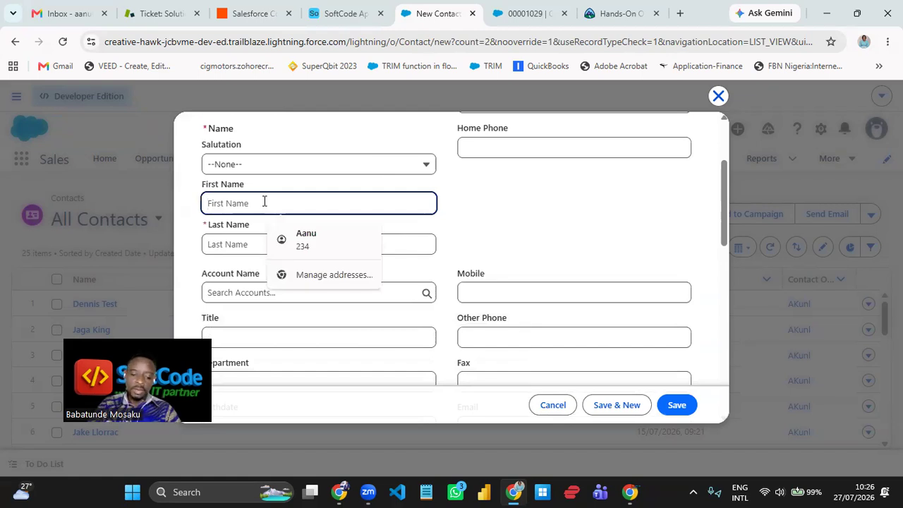
{"action": "type", "text": "Kingsley"}
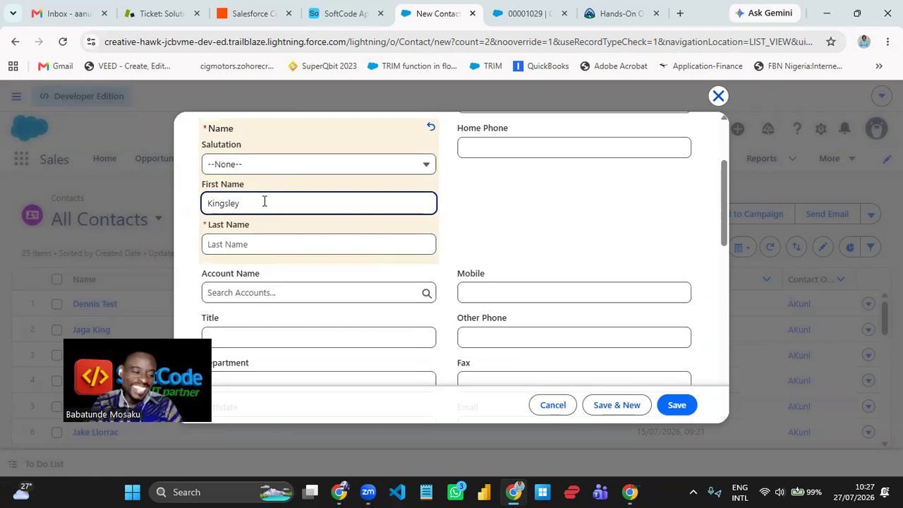
{"action": "key", "text": "Tab"}
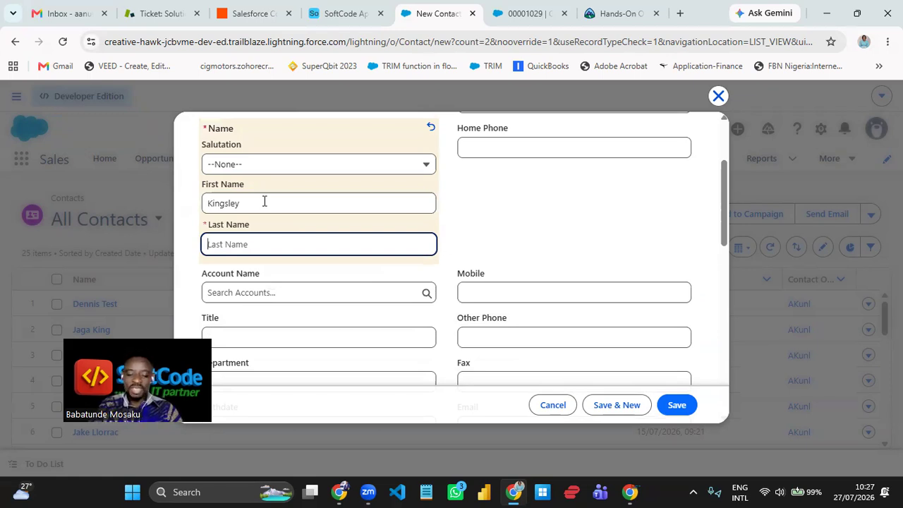
{"action": "type", "text": "Test"}
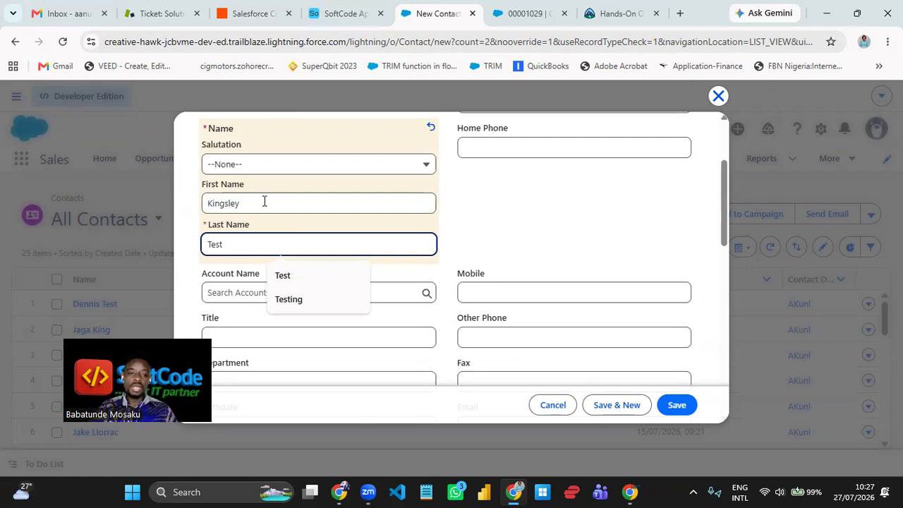
{"action": "left_click", "coordinate": [553, 213]}
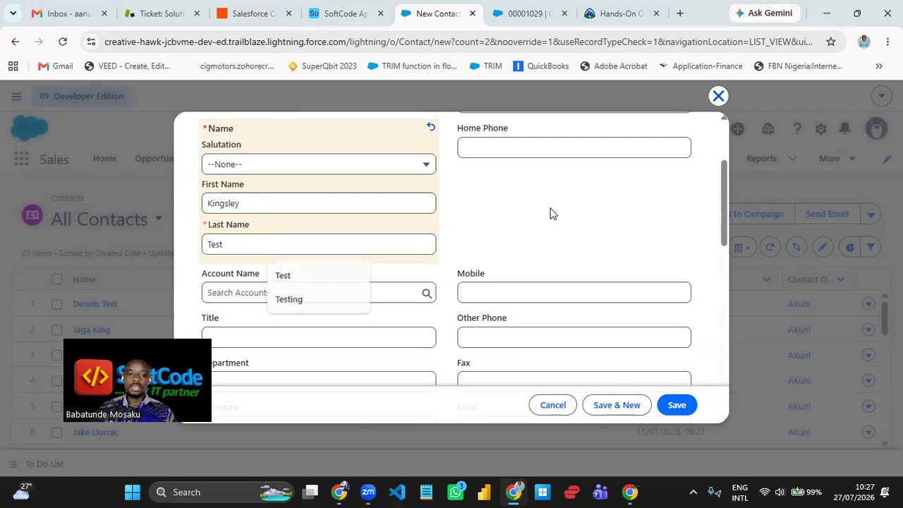
{"action": "left_click", "coordinate": [232, 243]}
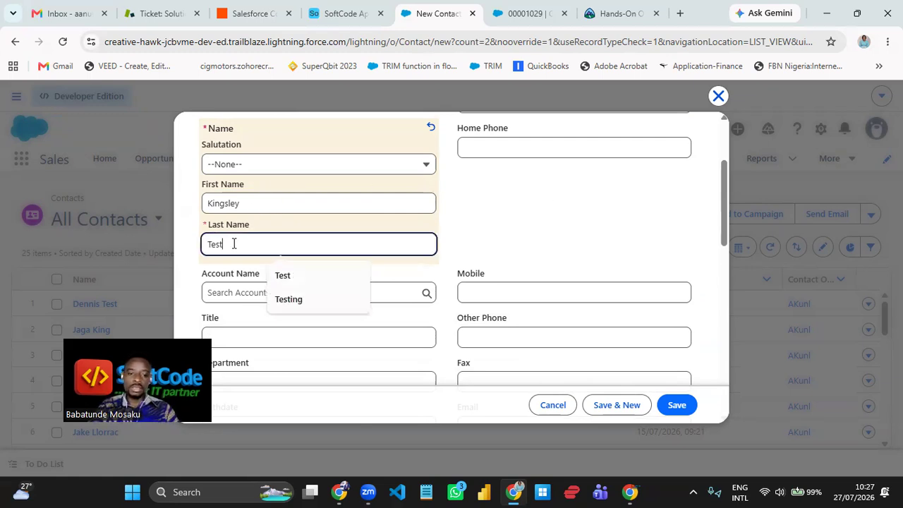
{"action": "left_click", "coordinate": [289, 299]}
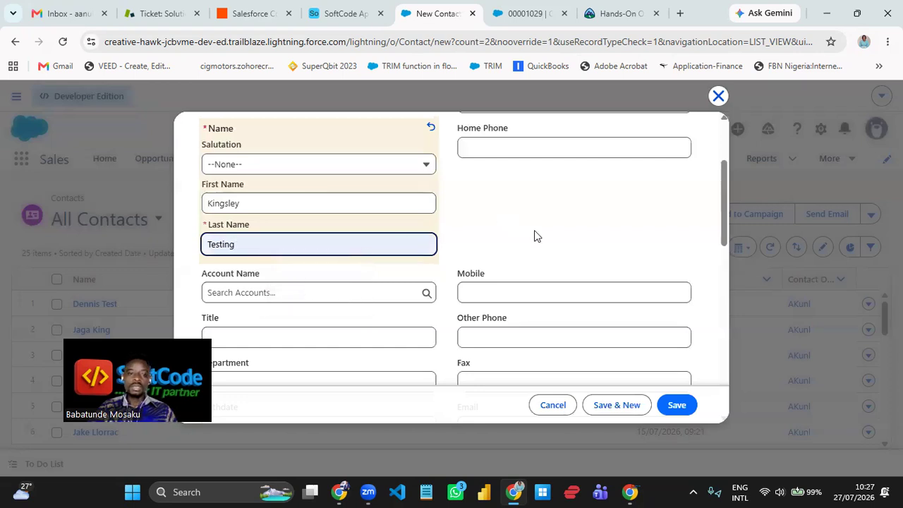
Fill in the new contact's mobile number from the first saved autofill entry and append extra digits to it
{"action": "scroll", "coordinate": [523, 225], "scroll_direction": "up", "scroll_amount": 2}
{"action": "scroll", "coordinate": [523, 226], "scroll_direction": "down", "scroll_amount": 2}
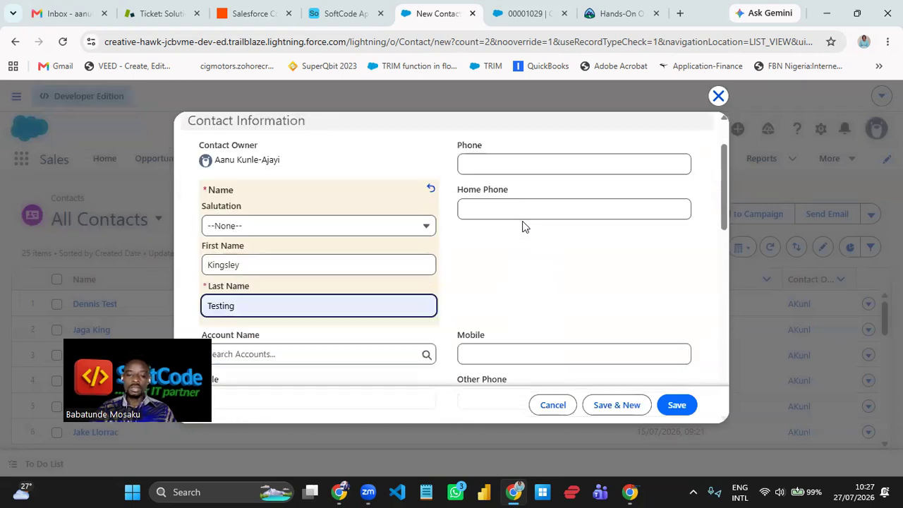
{"action": "scroll", "coordinate": [523, 231], "scroll_direction": "down", "scroll_amount": 1}
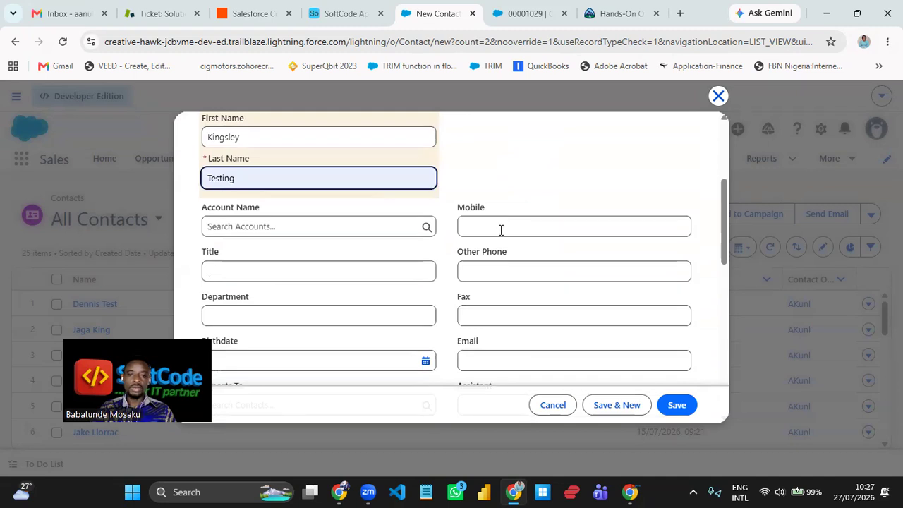
{"action": "left_click", "coordinate": [501, 230]}
{"action": "left_click", "coordinate": [575, 261]}
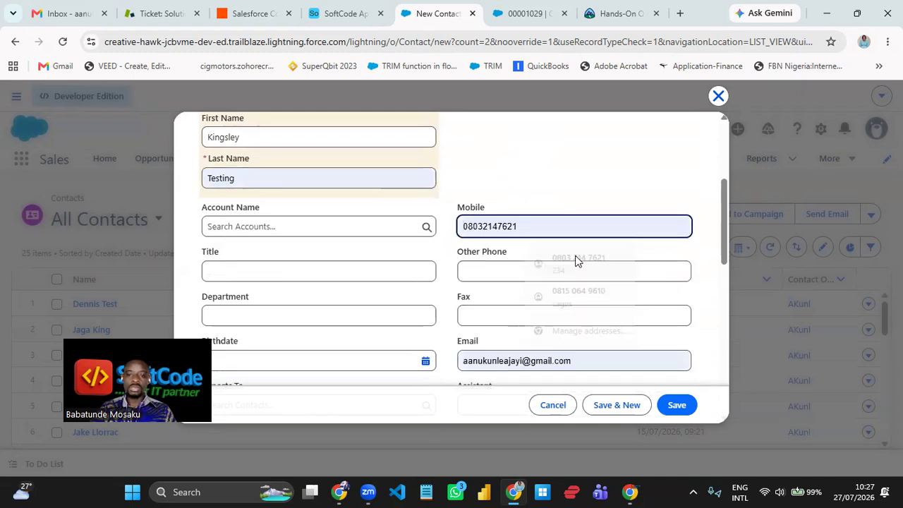
{"action": "left_click", "coordinate": [567, 223]}
{"action": "type", "text": "898"}
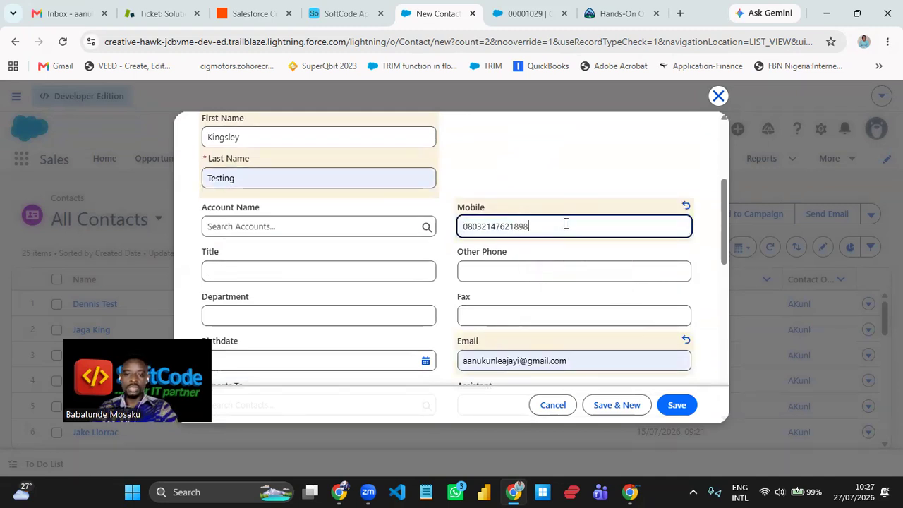
{"action": "left_click", "coordinate": [569, 179]}
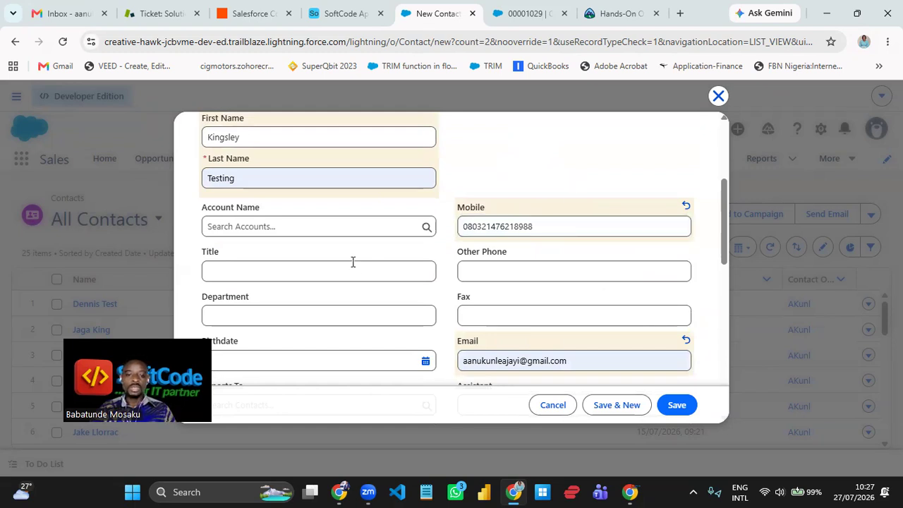
Replace the part before the @ in the autofilled e-mail with the test contact's own address name
{"action": "scroll", "coordinate": [423, 263], "scroll_direction": "down", "scroll_amount": 2}
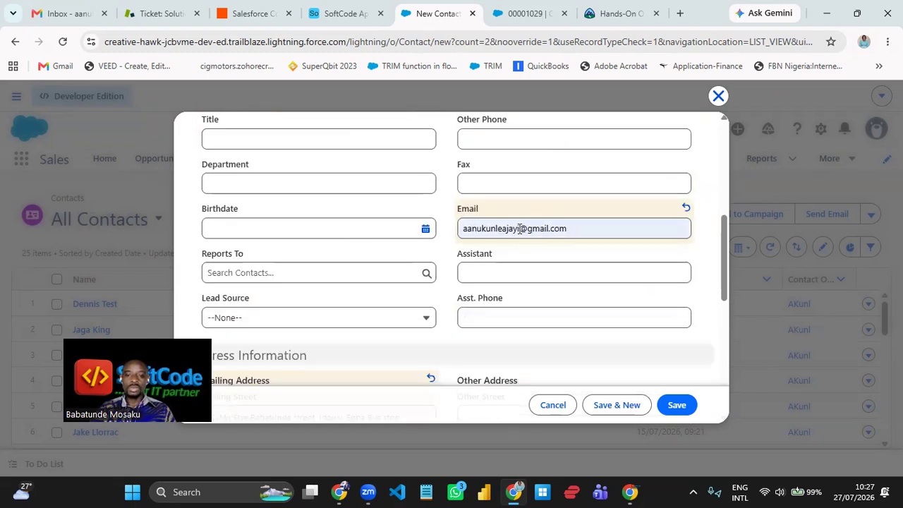
{"action": "left_click_drag", "start_coordinate": [521, 229], "coordinate": [435, 228]}
{"action": "key", "text": "BackSpace"}
{"action": "type", "text": "king"}
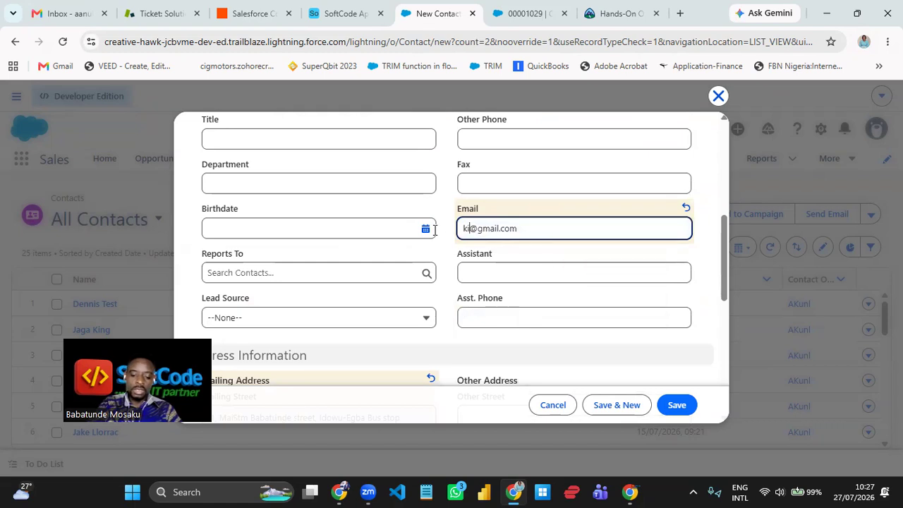
{"action": "type", "text": "sle"}
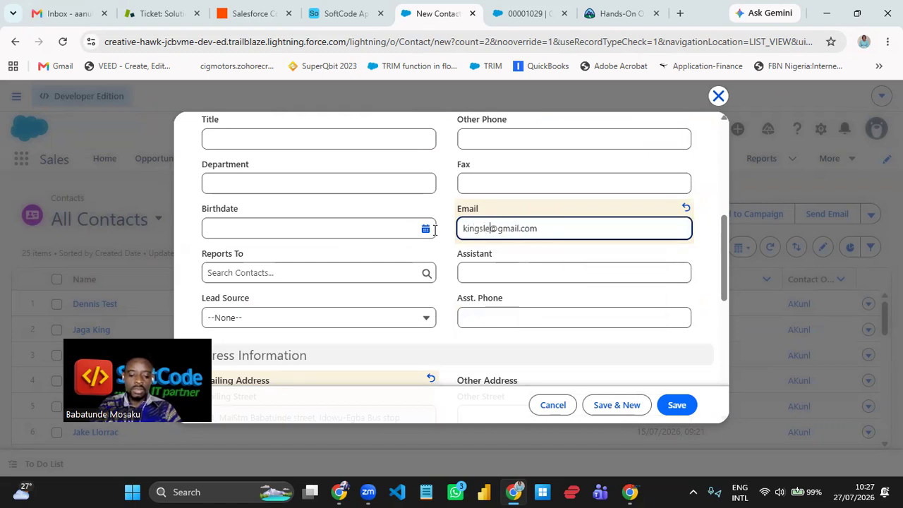
{"action": "type", "text": "ytest"}
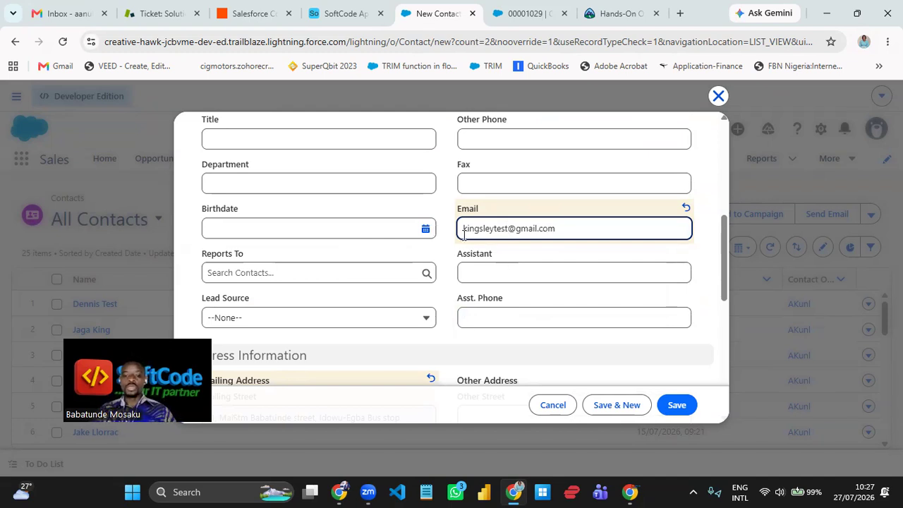
Save the new contact, dismiss the notice and return to the All Contacts list
{"action": "left_click", "coordinate": [678, 406]}
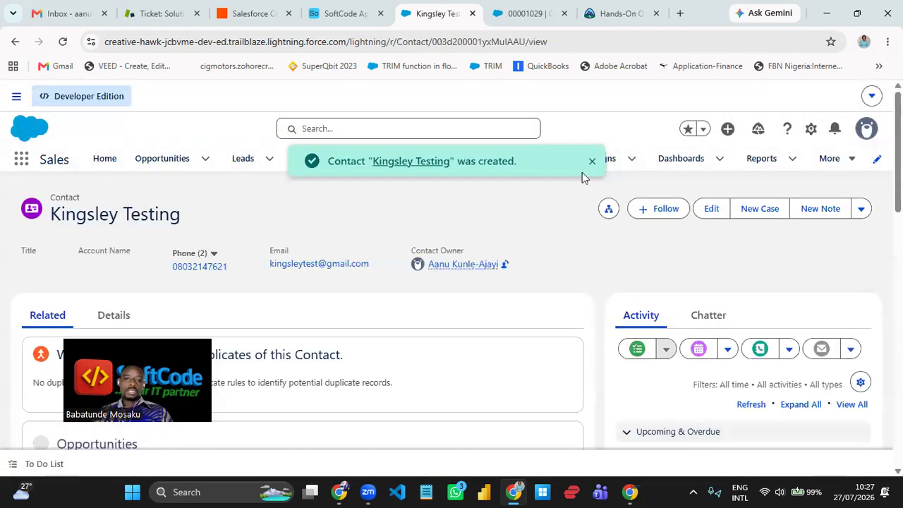
{"action": "left_click", "coordinate": [591, 167]}
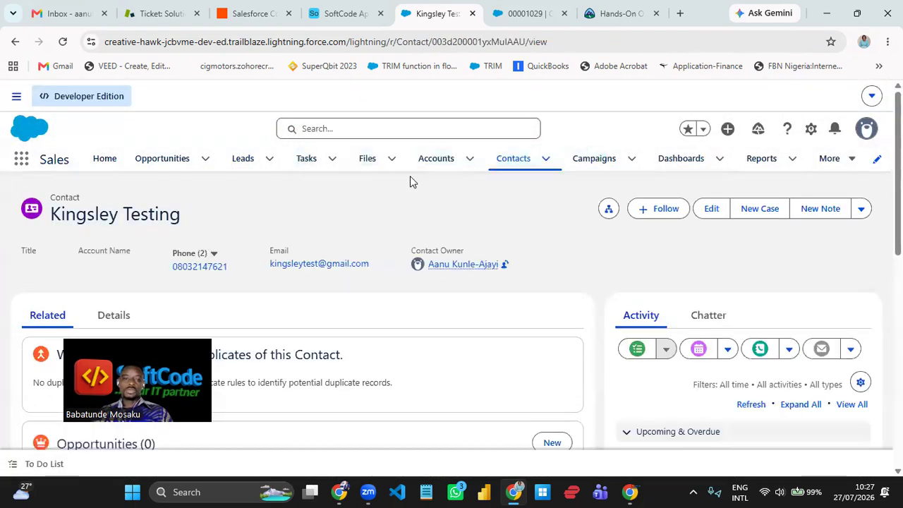
{"action": "left_click", "coordinate": [513, 160]}
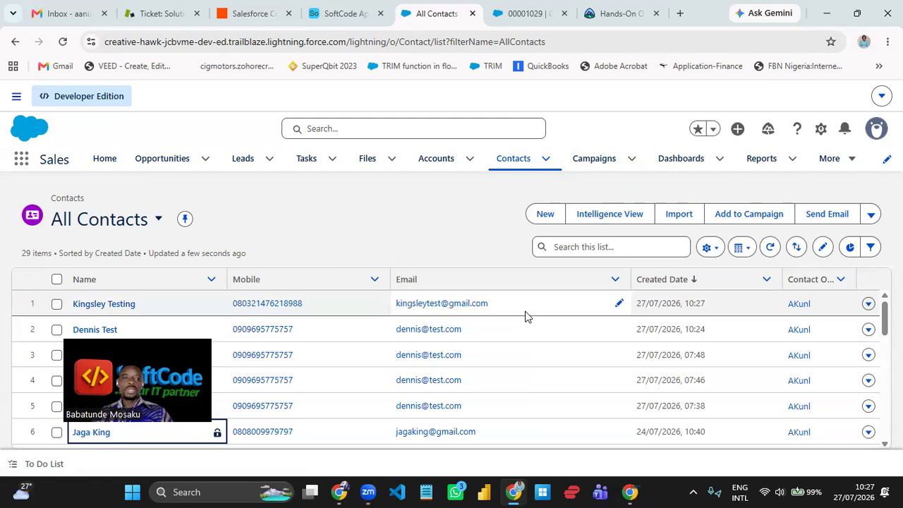
Check the Airtable Contact table for the new Salesforce contact, reloading it and reviewing the published Zap in Zapier between checks
{"action": "left_click", "coordinate": [345, 16]}
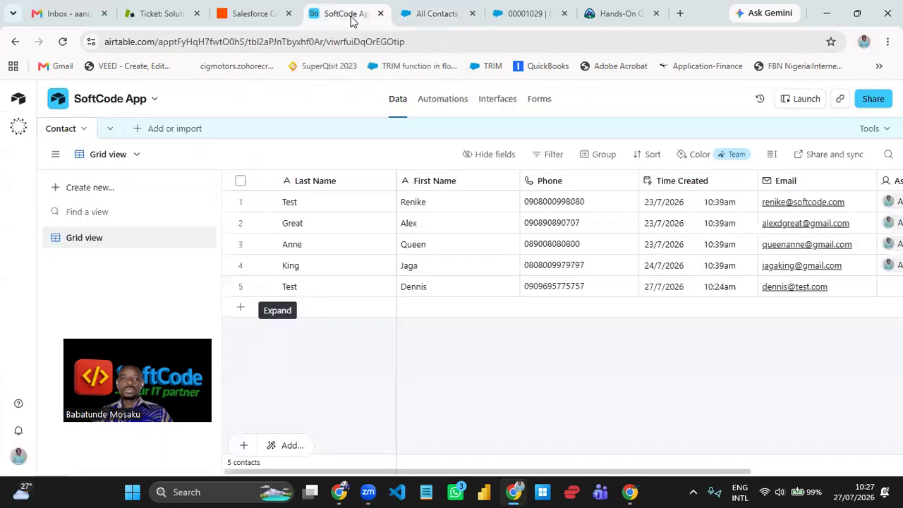
{"action": "left_click", "coordinate": [255, 16]}
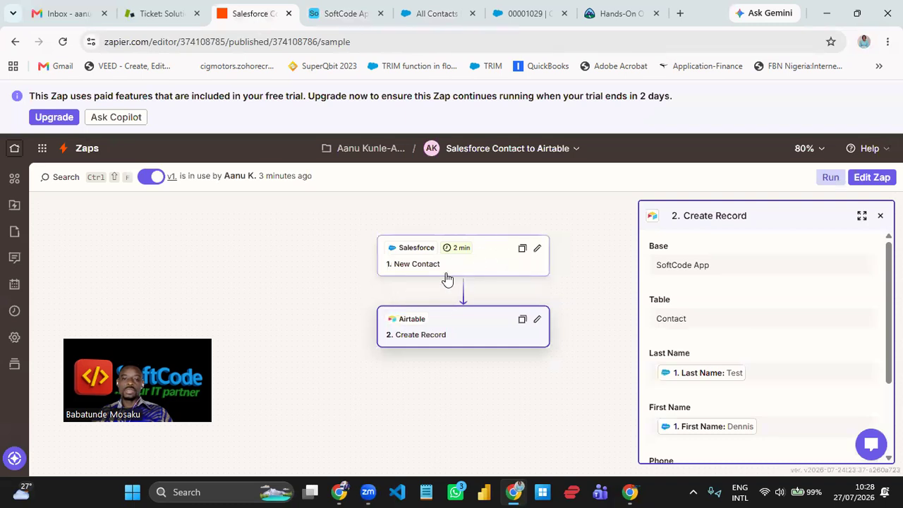
{"action": "left_click", "coordinate": [344, 16]}
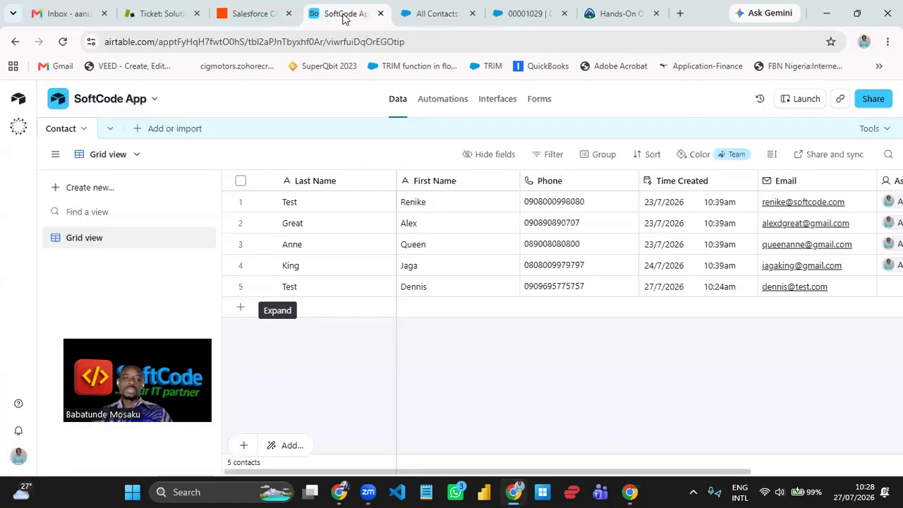
{"action": "left_click", "coordinate": [62, 42]}
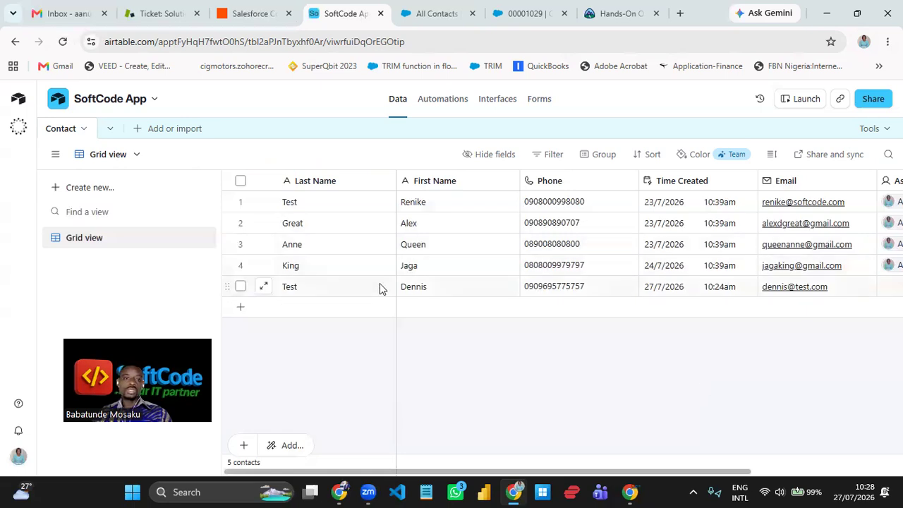
{"action": "left_click", "coordinate": [238, 14]}
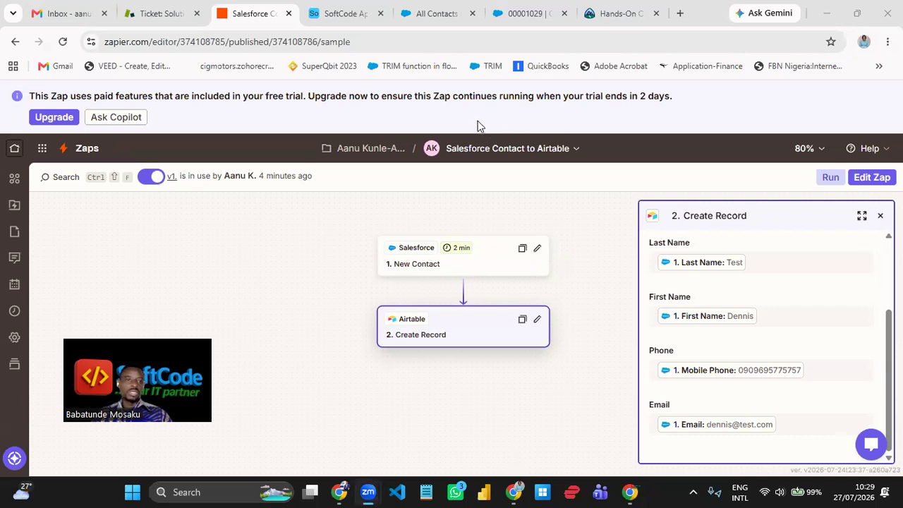
{"action": "left_click", "coordinate": [337, 14]}
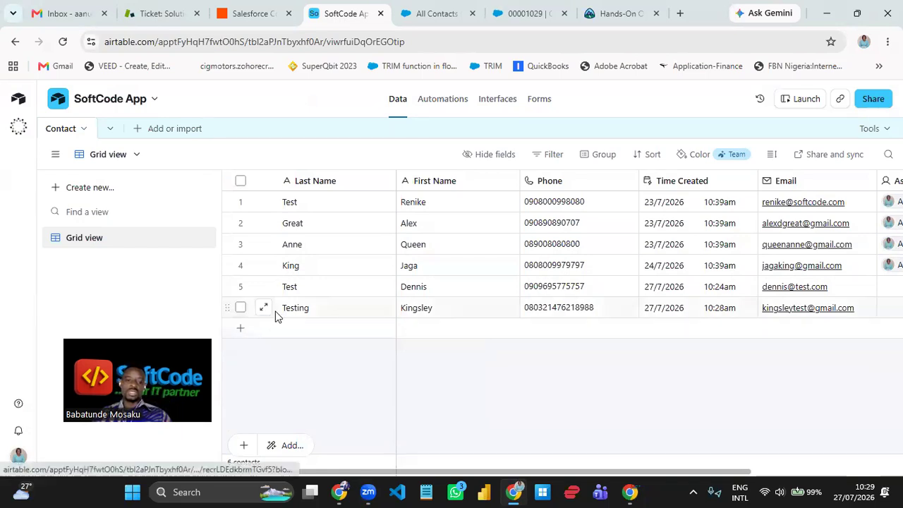
Check the new contact's record field by field from Last Name to Email in Airtable and return to the Zap in Zapier
{"action": "left_click", "coordinate": [300, 311]}
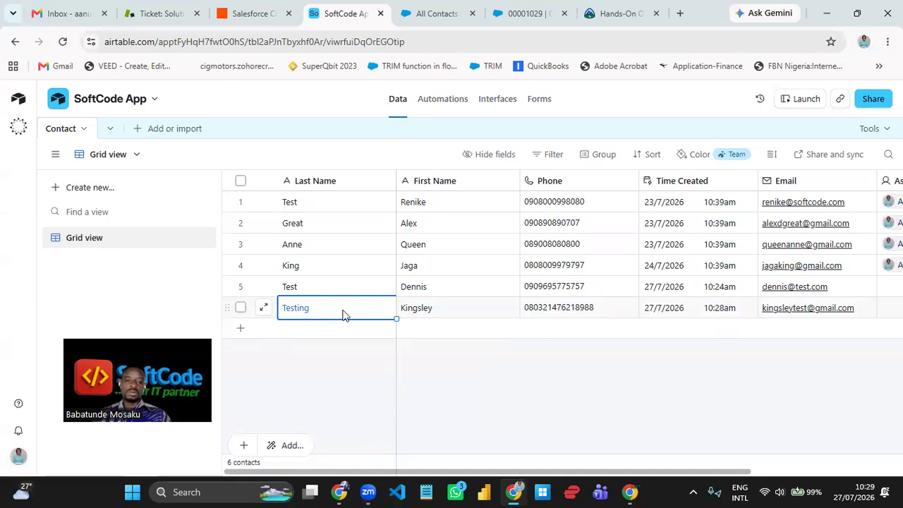
{"action": "key", "text": "Tab"}
{"action": "key", "text": "Tab"}
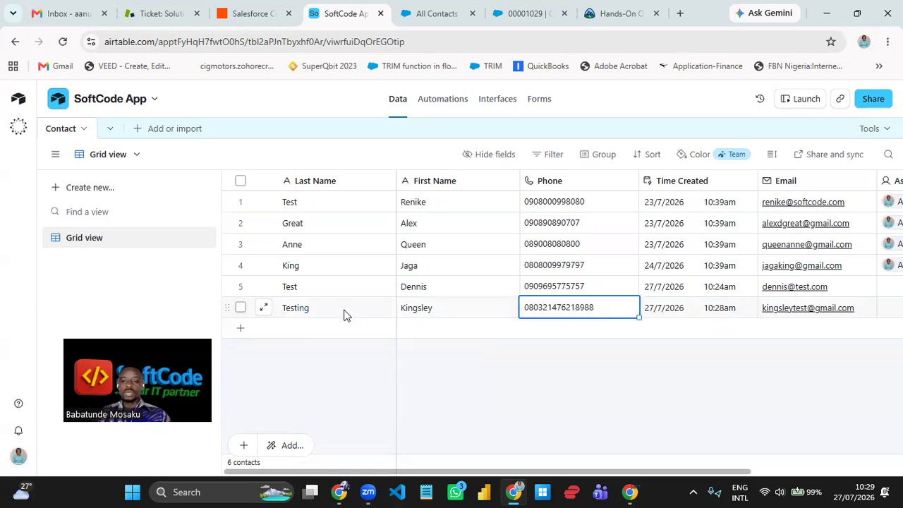
{"action": "key", "text": "Tab"}
{"action": "key", "text": "Tab"}
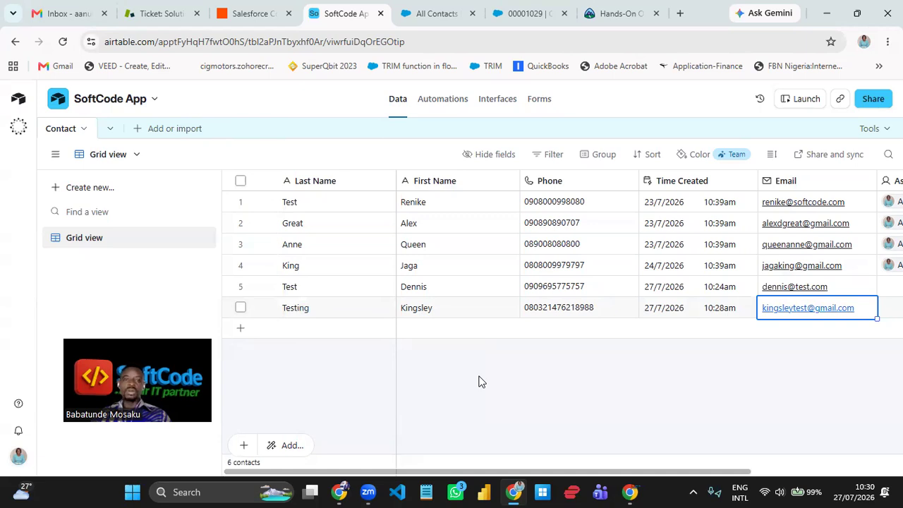
{"action": "mouse_move", "coordinate": [428, 15]}
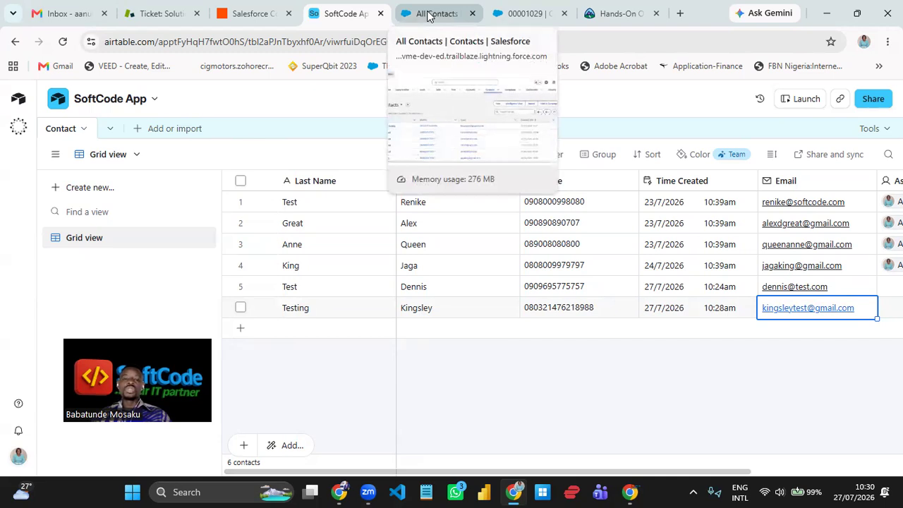
{"action": "left_click", "coordinate": [254, 14]}
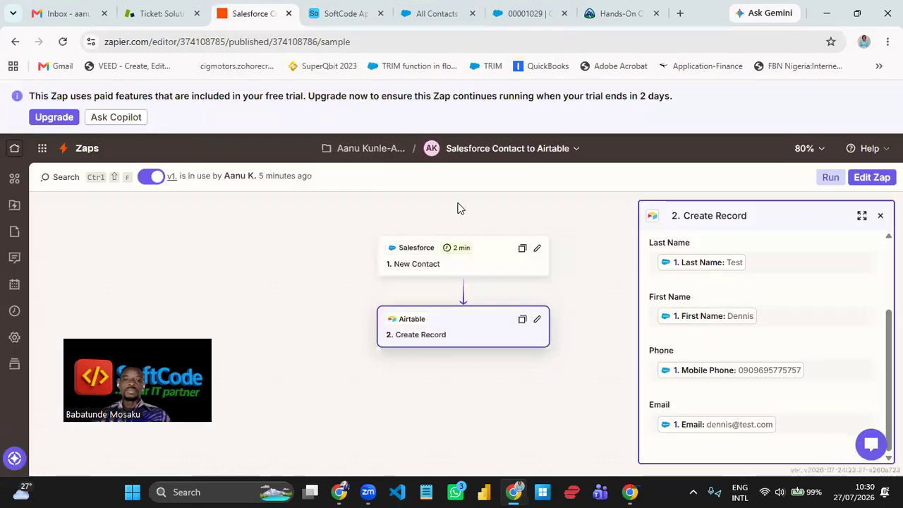
Open the Airtable Create Record step for editing, and check the Contact table in Airtable before returning to the Zap
{"action": "left_click_drag", "start_coordinate": [591, 274], "coordinate": [498, 254]}
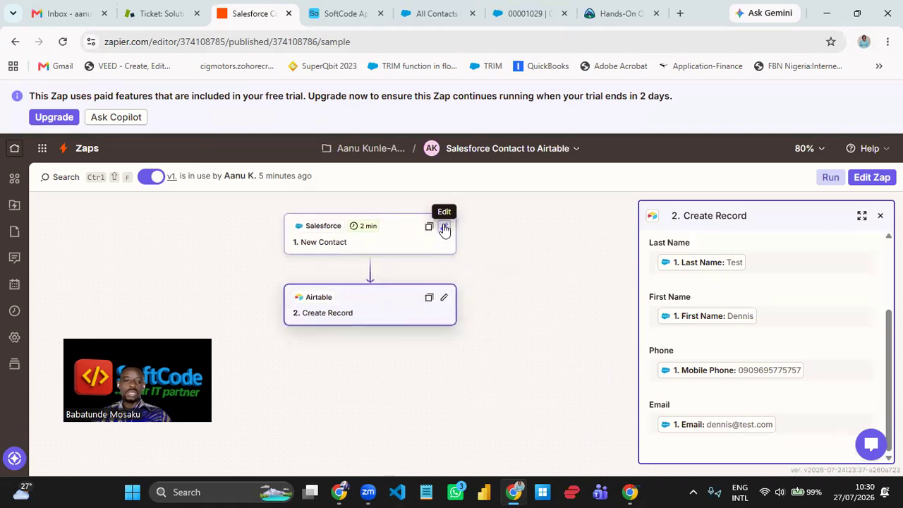
{"action": "left_click", "coordinate": [444, 301]}
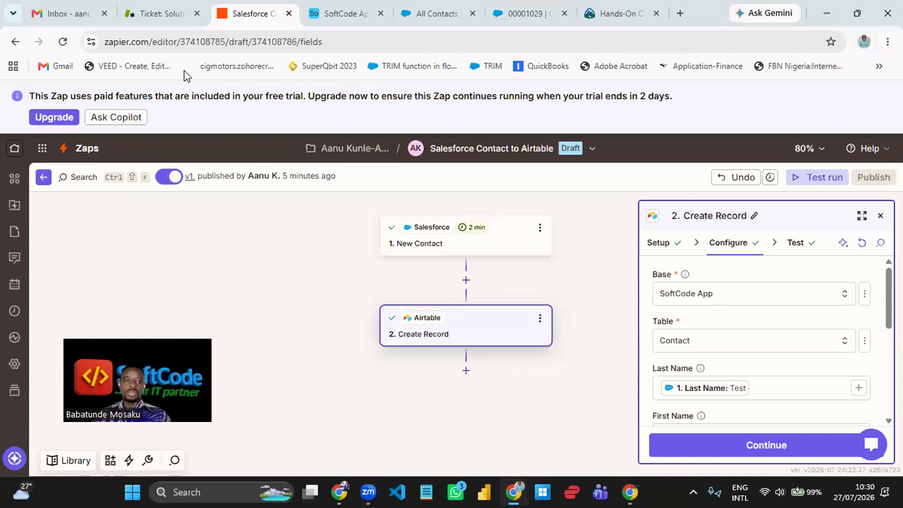
{"action": "left_click", "coordinate": [338, 13]}
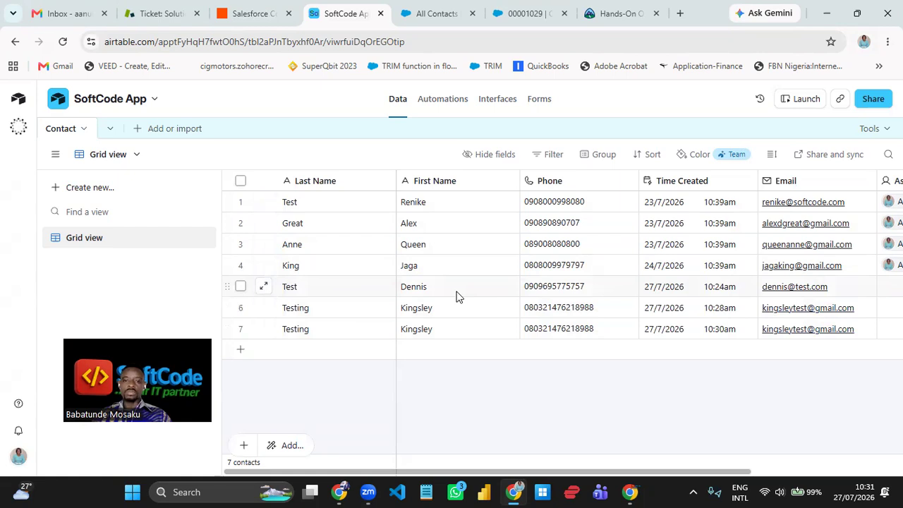
{"action": "left_click", "coordinate": [246, 16]}
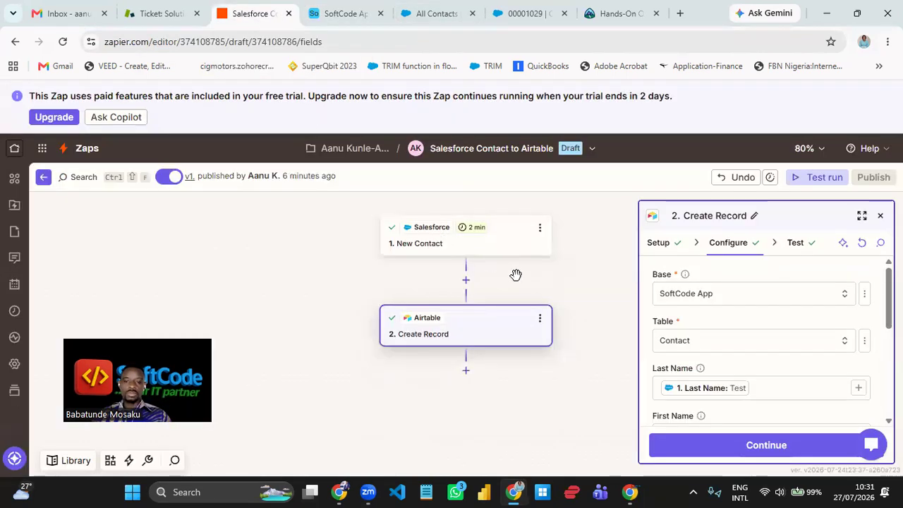
Examine the Create Record step's base, table and field mappings from Last Name to Assignee
{"action": "left_click_drag", "start_coordinate": [516, 274], "coordinate": [439, 267]}
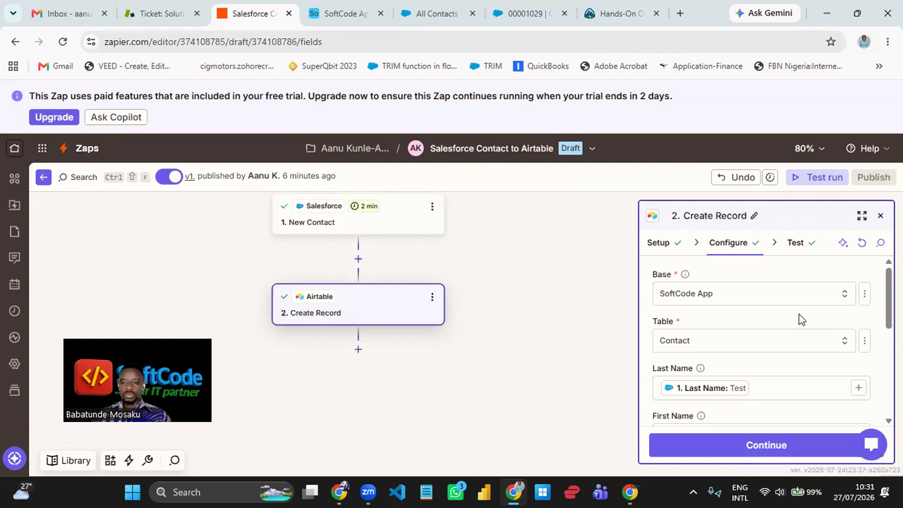
{"action": "scroll", "coordinate": [798, 307], "scroll_direction": "down", "scroll_amount": 1}
{"action": "scroll", "coordinate": [799, 313], "scroll_direction": "down", "scroll_amount": 2}
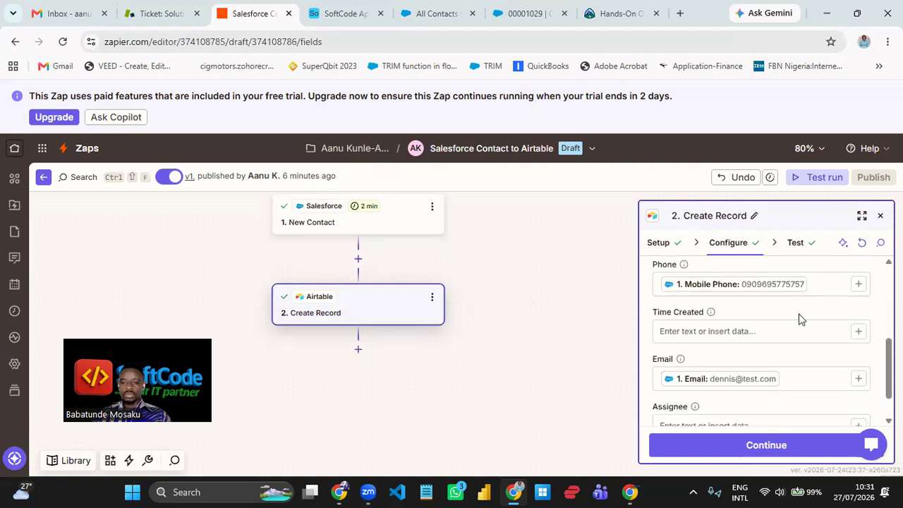
{"action": "scroll", "coordinate": [800, 316], "scroll_direction": "down", "scroll_amount": 1}
{"action": "scroll", "coordinate": [798, 319], "scroll_direction": "up", "scroll_amount": 2}
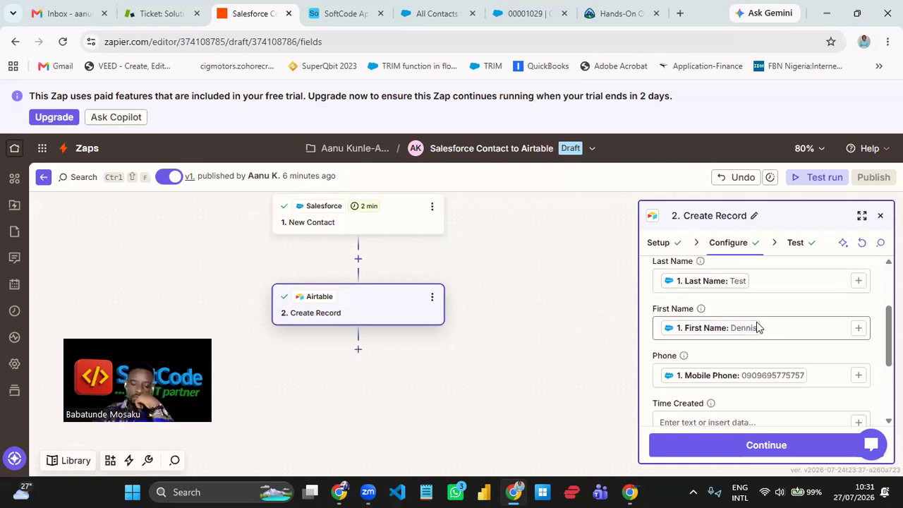
{"action": "left_click_drag", "start_coordinate": [489, 241], "coordinate": [511, 321]}
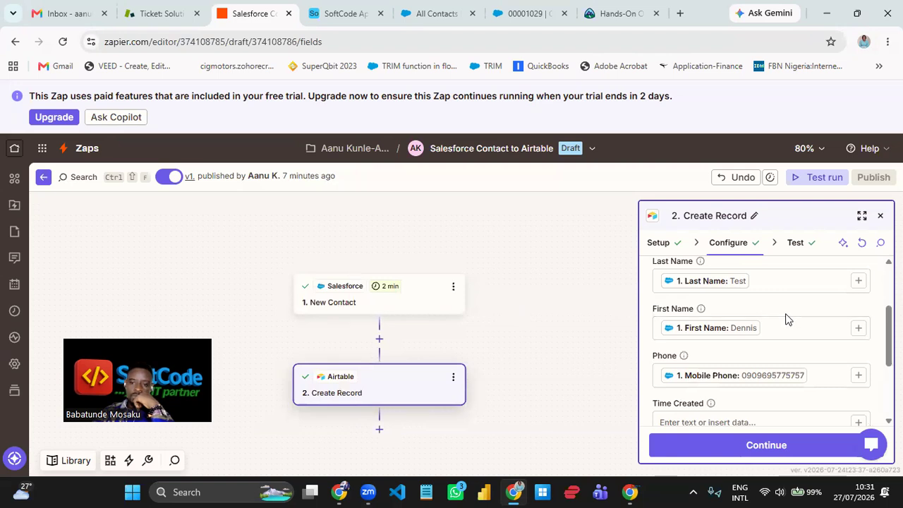
{"action": "scroll", "coordinate": [788, 318], "scroll_direction": "up", "scroll_amount": 3}
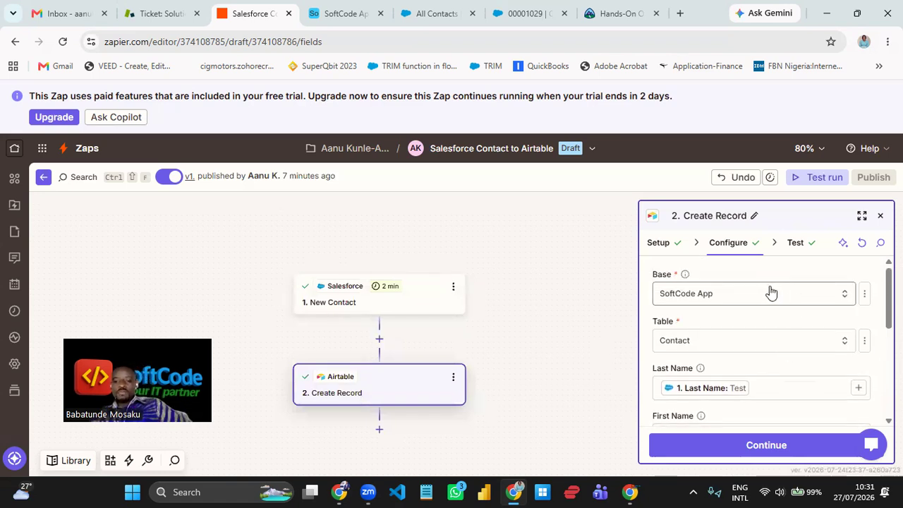
Review the Salesforce New Contact trigger's app, event and account settings, and look through its test records
{"action": "left_click", "coordinate": [414, 296]}
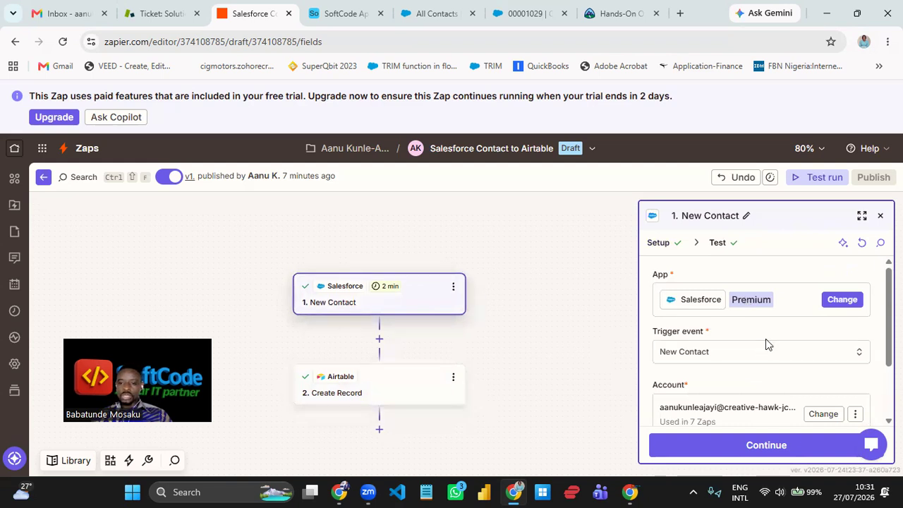
{"action": "scroll", "coordinate": [766, 339], "scroll_direction": "down", "scroll_amount": 2}
{"action": "scroll", "coordinate": [731, 268], "scroll_direction": "up", "scroll_amount": 2}
{"action": "left_click", "coordinate": [717, 242]}
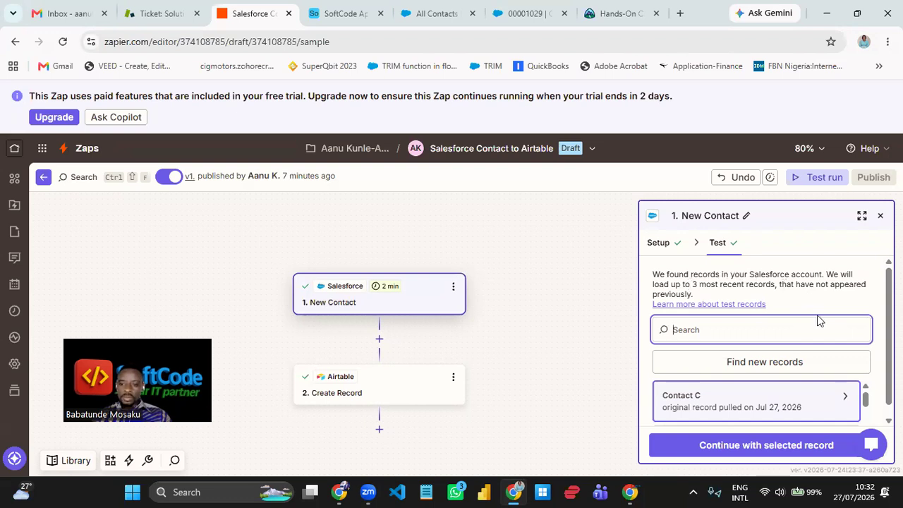
{"action": "left_click", "coordinate": [659, 252]}
{"action": "scroll", "coordinate": [795, 282], "scroll_direction": "down", "scroll_amount": 2}
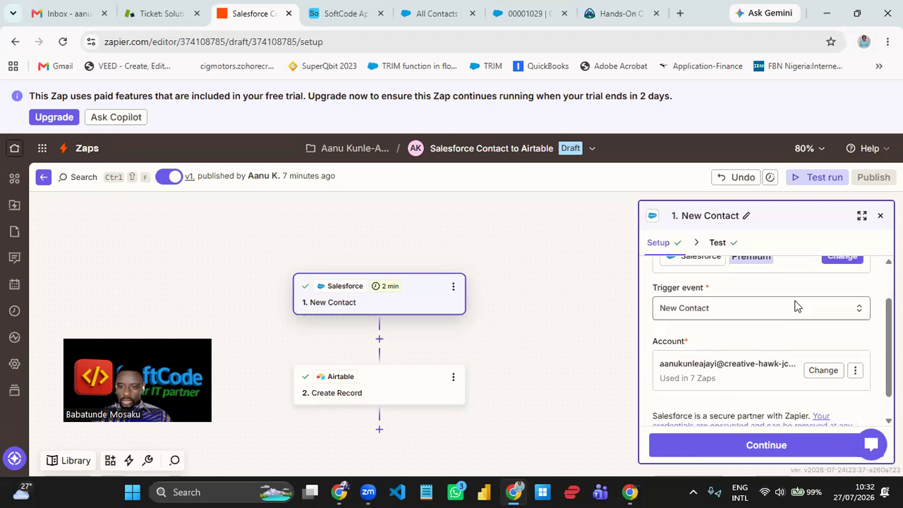
{"action": "scroll", "coordinate": [795, 310], "scroll_direction": "up", "scroll_amount": 2}
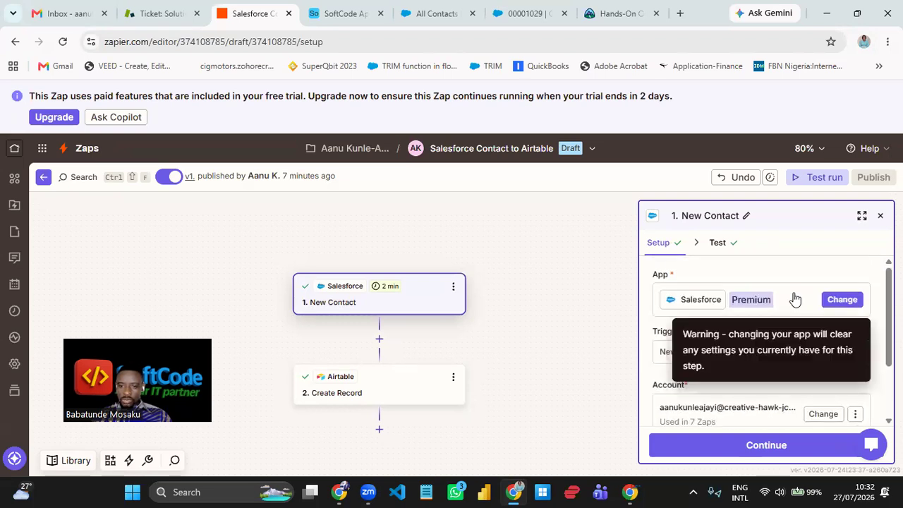
{"action": "left_click", "coordinate": [719, 245]}
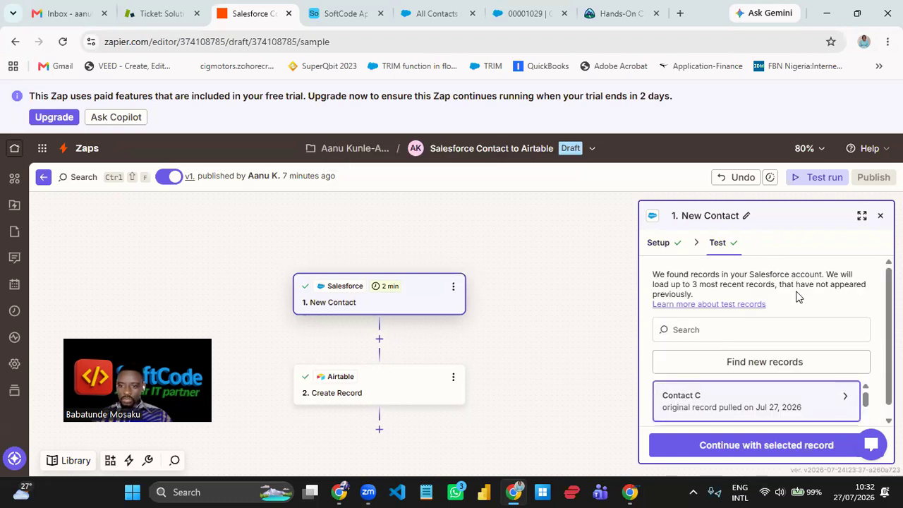
{"action": "scroll", "coordinate": [798, 296], "scroll_direction": "down", "scroll_amount": 1}
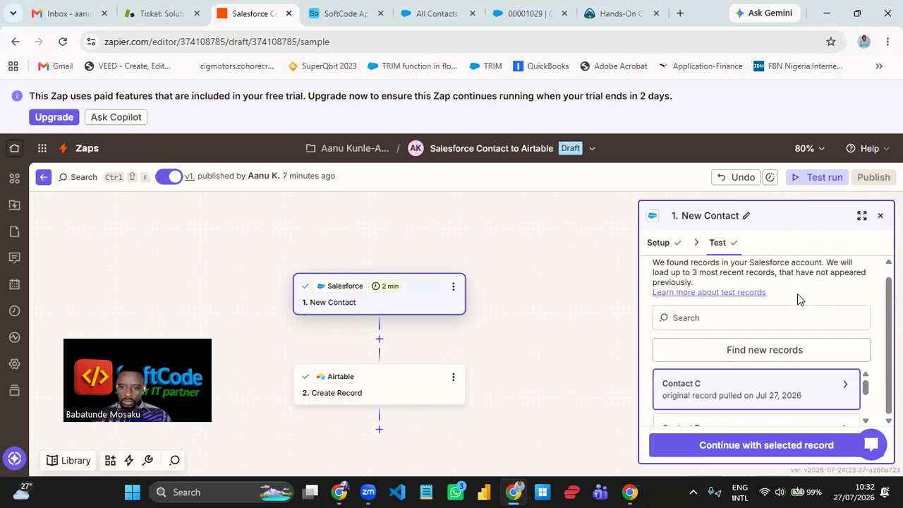
{"action": "left_click", "coordinate": [866, 422]}
{"action": "scroll", "coordinate": [518, 344], "scroll_direction": "down", "scroll_amount": 1}
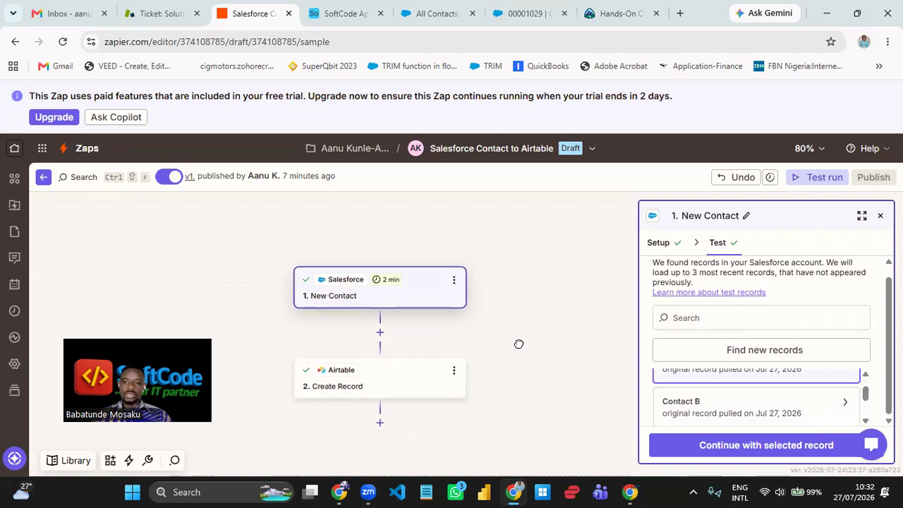
Review the Airtable Create Record action's app, action event and connected account
{"action": "left_click", "coordinate": [402, 342]}
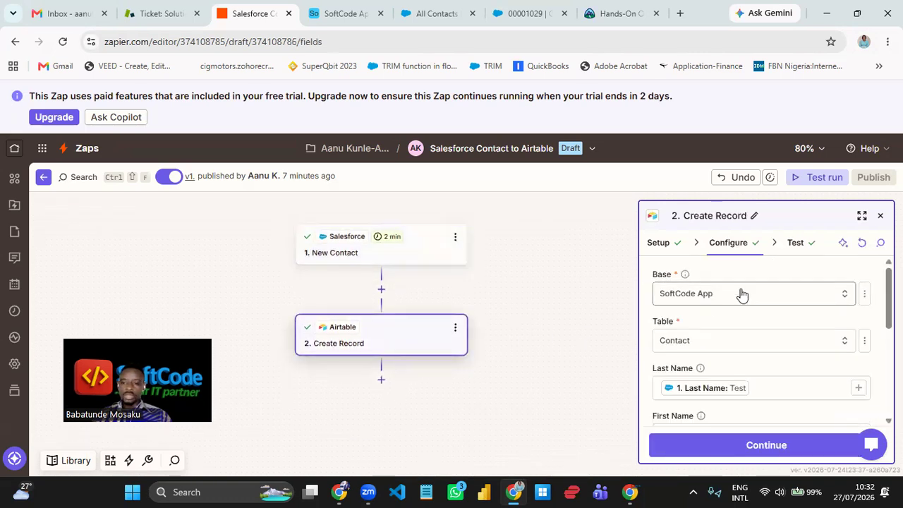
{"action": "left_click", "coordinate": [657, 247]}
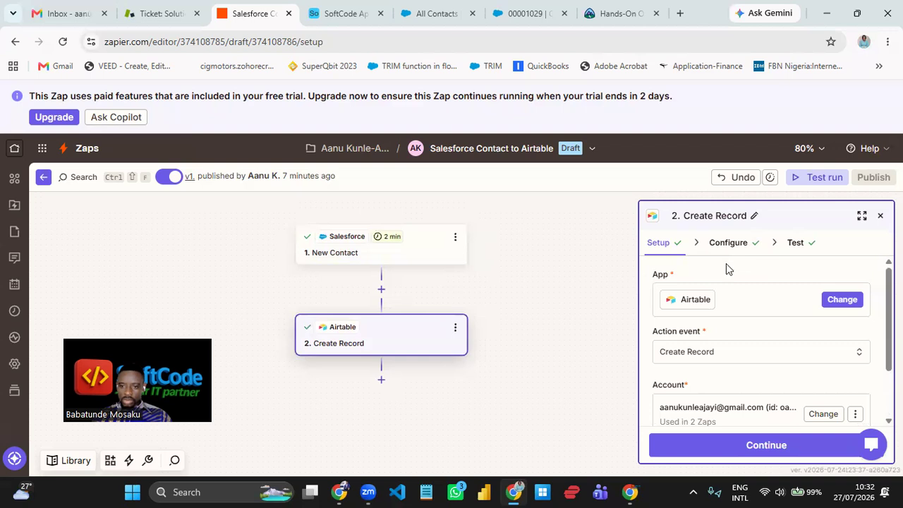
{"action": "scroll", "coordinate": [738, 304], "scroll_direction": "down", "scroll_amount": 2}
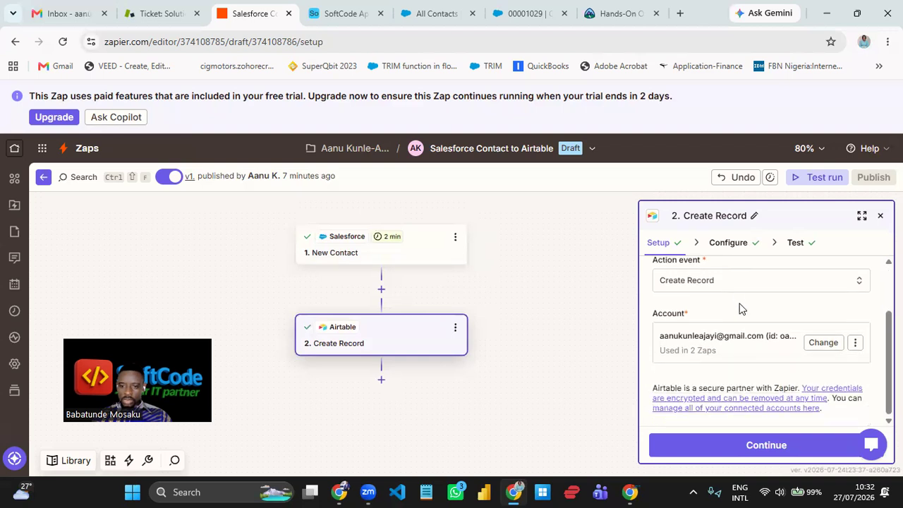
{"action": "scroll", "coordinate": [737, 302], "scroll_direction": "up", "scroll_amount": 2}
Go over the Create Record configuration again, comparing the mapped contact fields with the empty Time Created and Assignee fields
{"action": "left_click", "coordinate": [732, 247]}
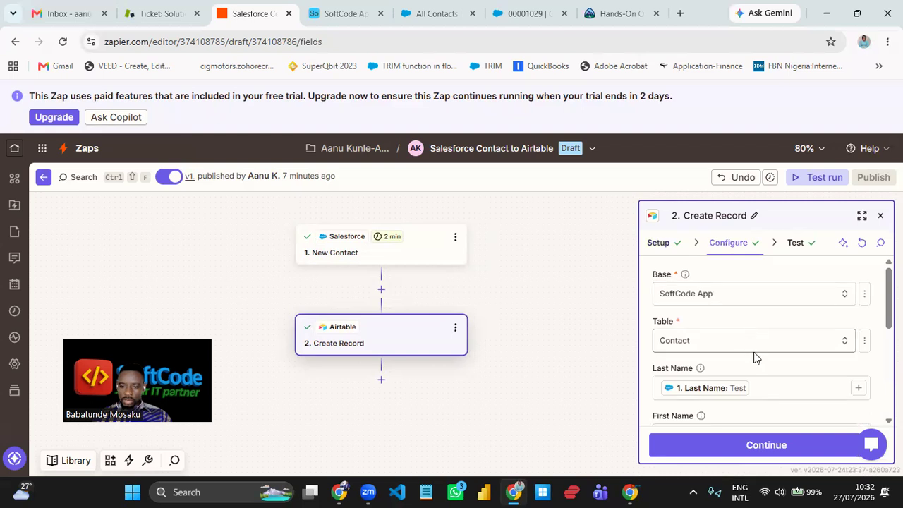
{"action": "scroll", "coordinate": [755, 356], "scroll_direction": "down", "scroll_amount": 2}
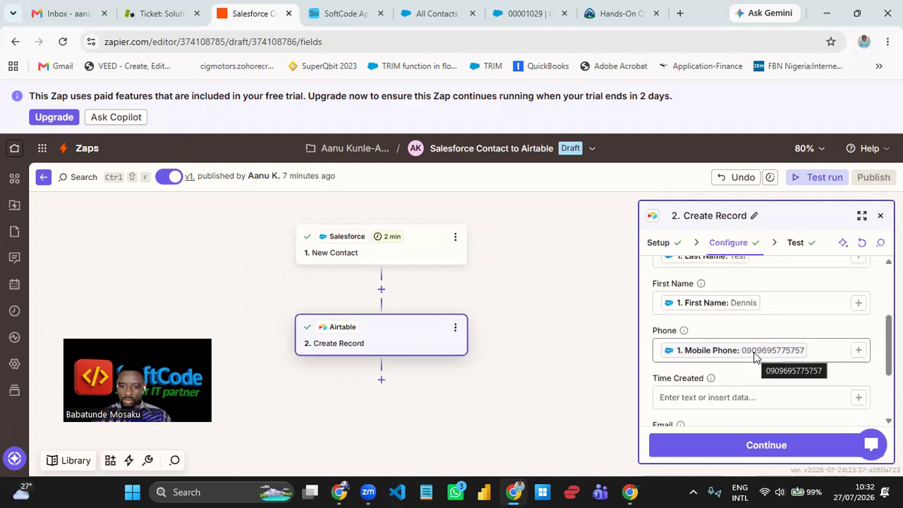
{"action": "scroll", "coordinate": [750, 382], "scroll_direction": "down", "scroll_amount": 2}
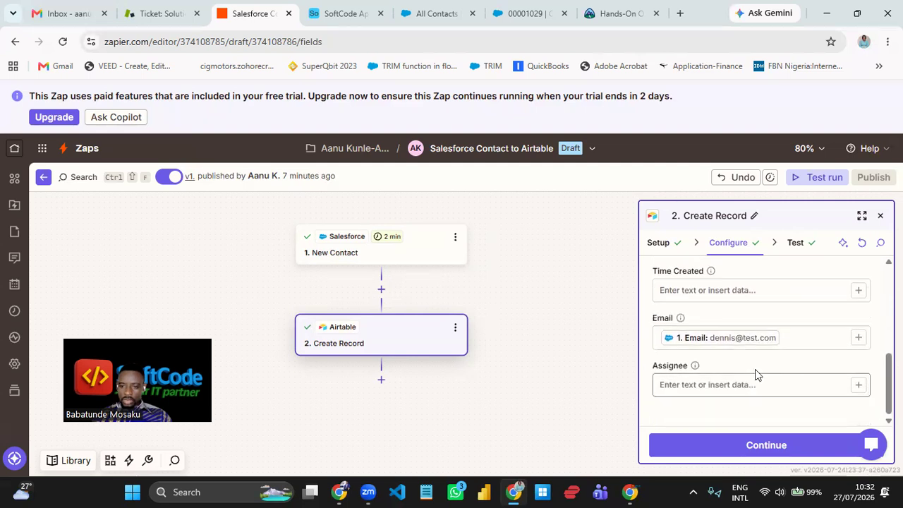
{"action": "scroll", "coordinate": [755, 369], "scroll_direction": "up", "scroll_amount": 4}
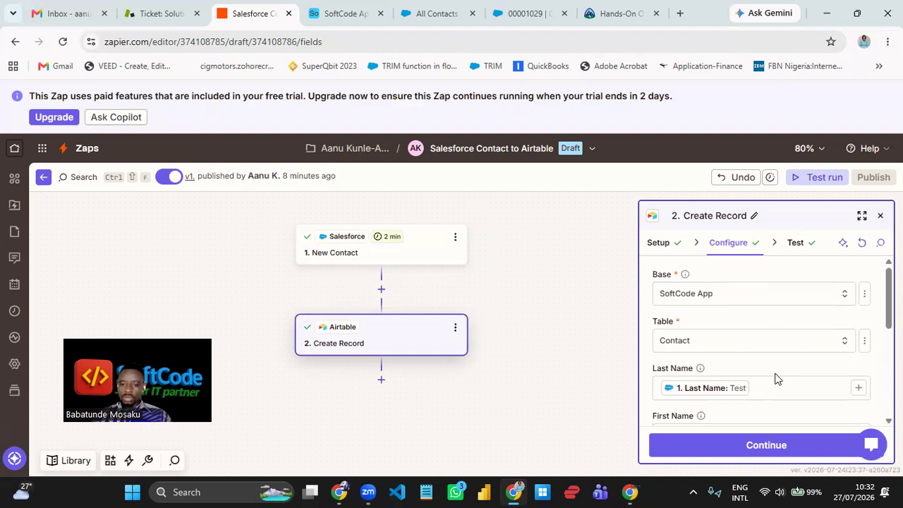
{"action": "scroll", "coordinate": [783, 367], "scroll_direction": "down", "scroll_amount": 5}
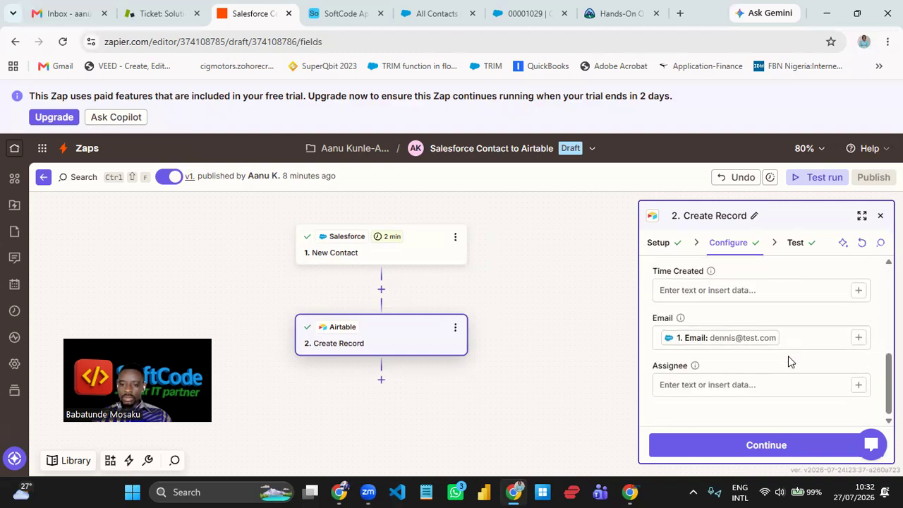
{"action": "scroll", "coordinate": [773, 367], "scroll_direction": "up", "scroll_amount": 5}
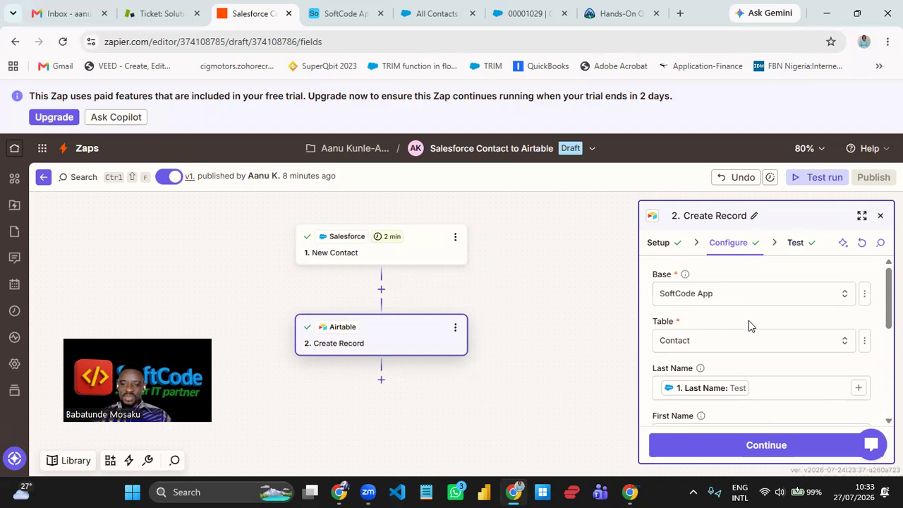
{"action": "scroll", "coordinate": [748, 322], "scroll_direction": "down", "scroll_amount": 5}
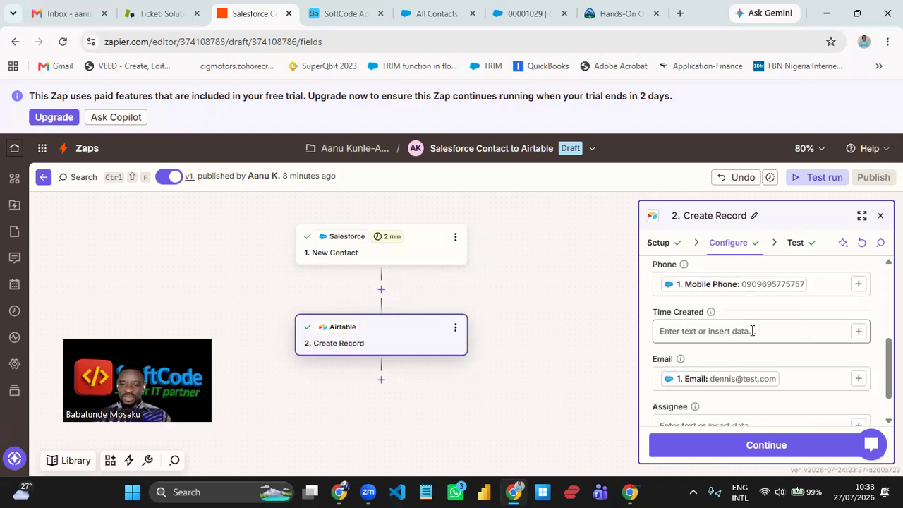
{"action": "scroll", "coordinate": [752, 331], "scroll_direction": "down", "scroll_amount": 2}
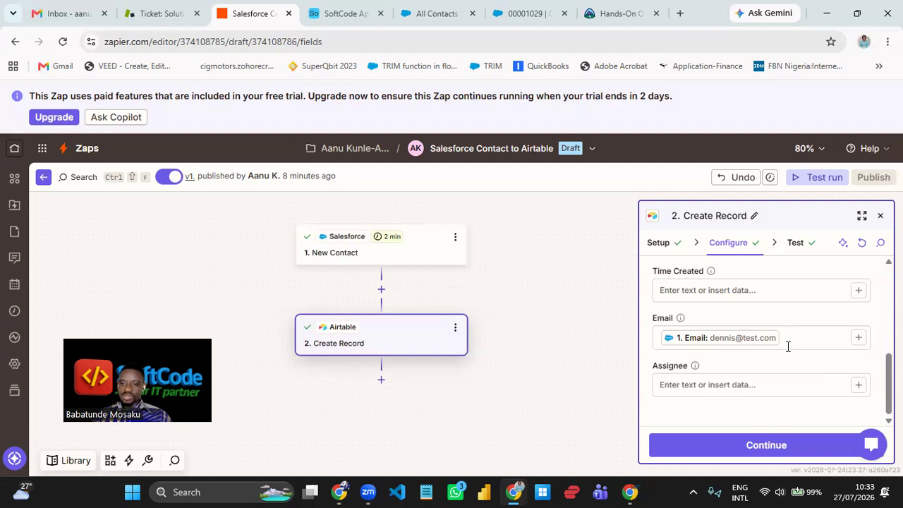
{"action": "scroll", "coordinate": [788, 345], "scroll_direction": "up", "scroll_amount": 8}
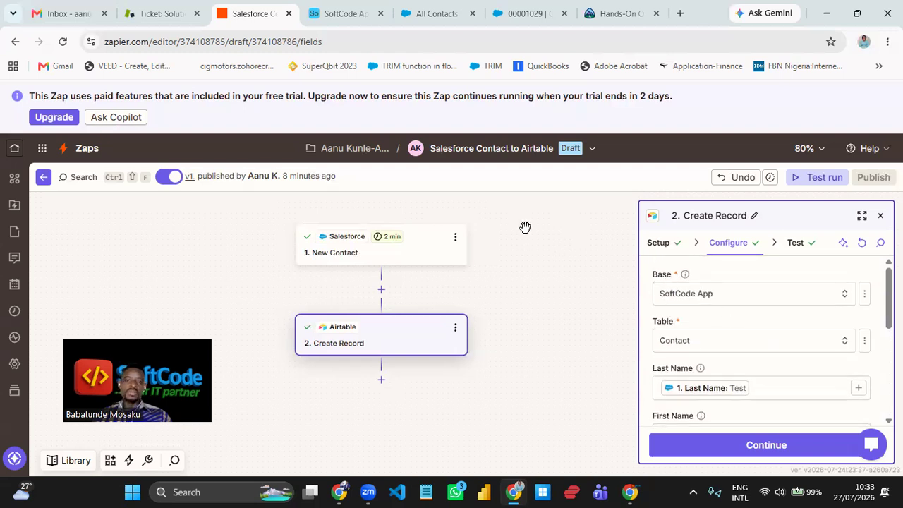
Return to the Zapier home page and open the Airtable-Salesforce Zap from the recent Zaps
{"action": "left_click", "coordinate": [14, 147]}
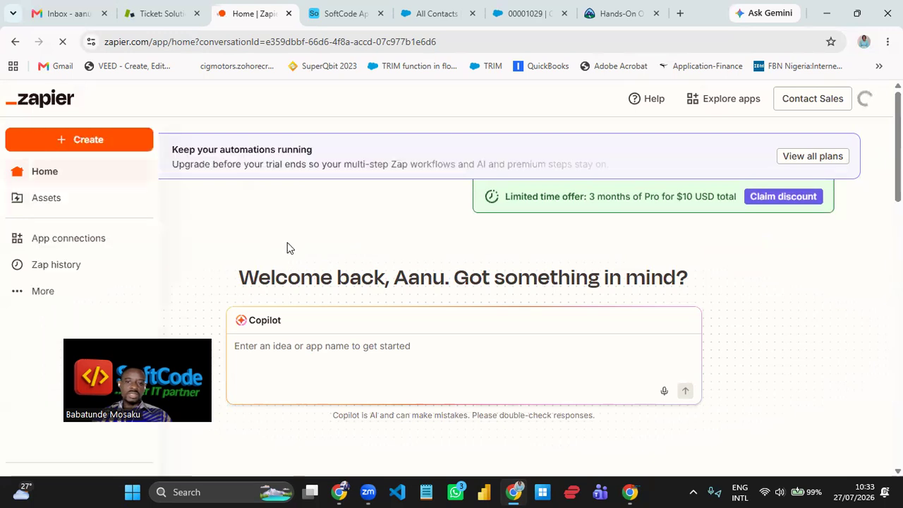
{"action": "scroll", "coordinate": [328, 240], "scroll_direction": "down", "scroll_amount": 5}
{"action": "scroll", "coordinate": [331, 246], "scroll_direction": "down", "scroll_amount": 6}
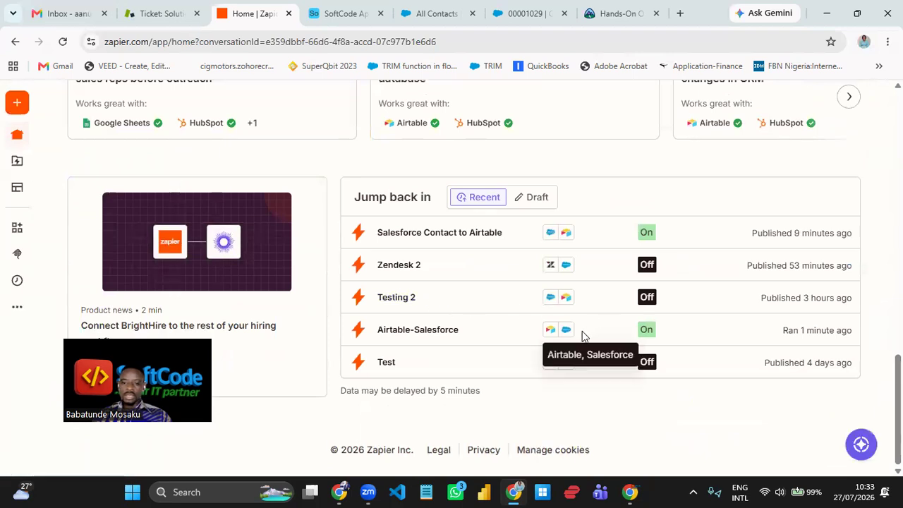
{"action": "left_click", "coordinate": [442, 332]}
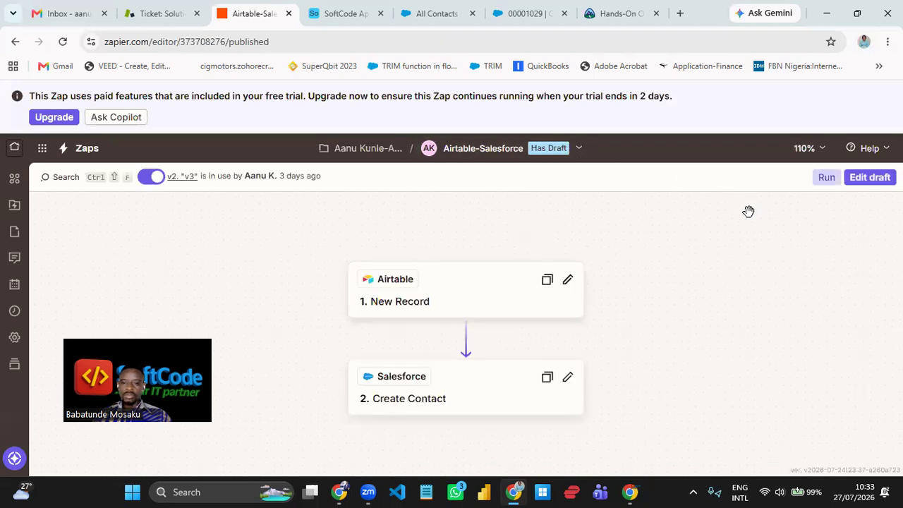
Open the Salesforce Create Contact step for editing and review its field mappings and setup
{"action": "left_click", "coordinate": [568, 379]}
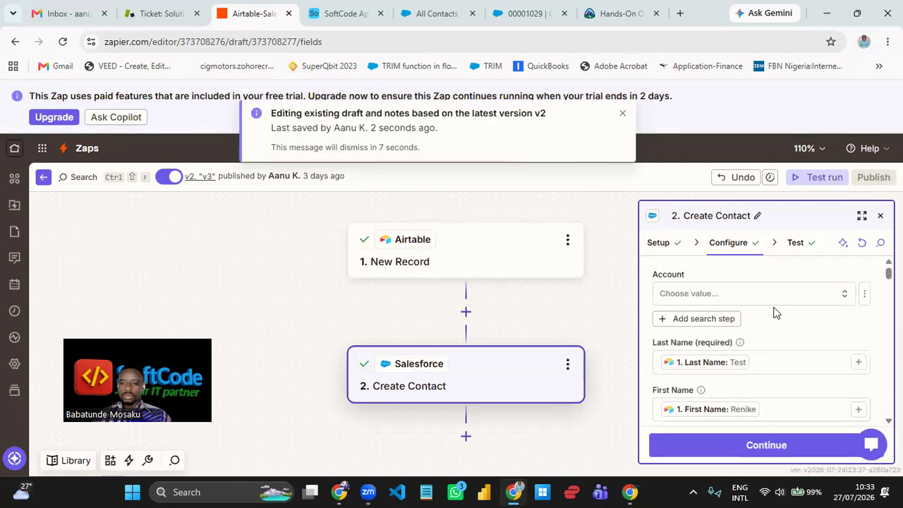
{"action": "scroll", "coordinate": [775, 318], "scroll_direction": "down", "scroll_amount": 1}
{"action": "scroll", "coordinate": [775, 318], "scroll_direction": "down", "scroll_amount": 4}
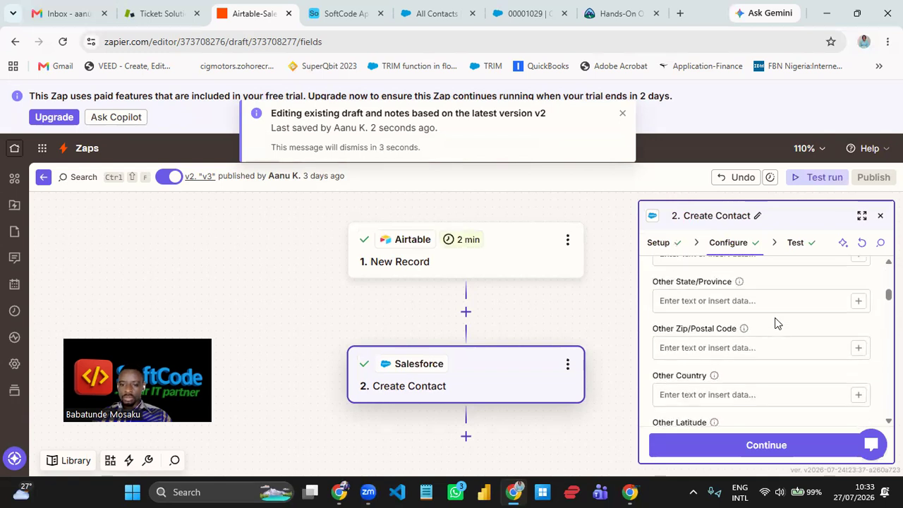
{"action": "scroll", "coordinate": [775, 323], "scroll_direction": "up", "scroll_amount": 5}
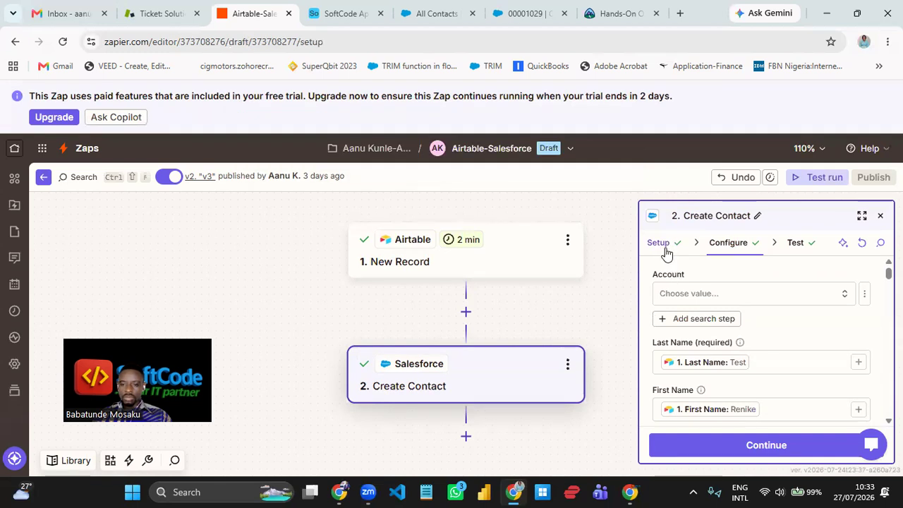
{"action": "left_click", "coordinate": [666, 249]}
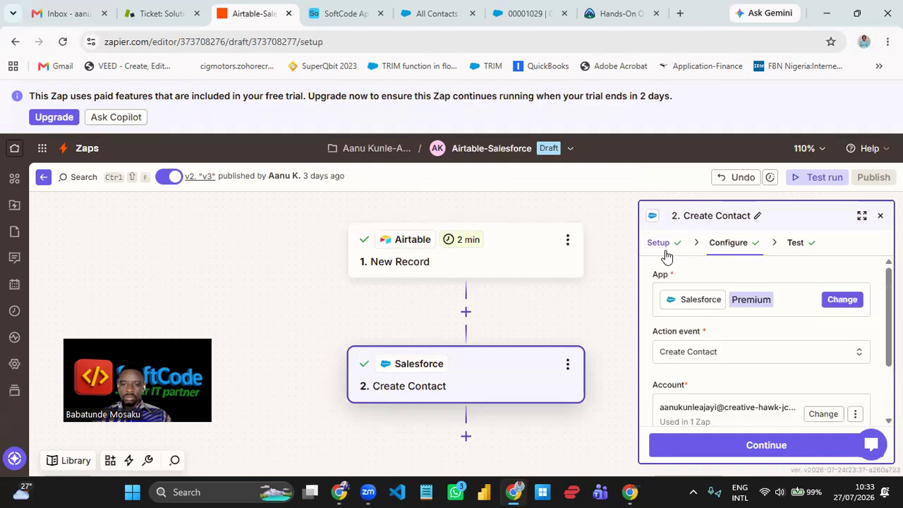
Review the Salesforce Create Contact step's connected account and its whole field configuration, from Account and Last Name through to Languages
{"action": "scroll", "coordinate": [780, 354], "scroll_direction": "down", "scroll_amount": 2}
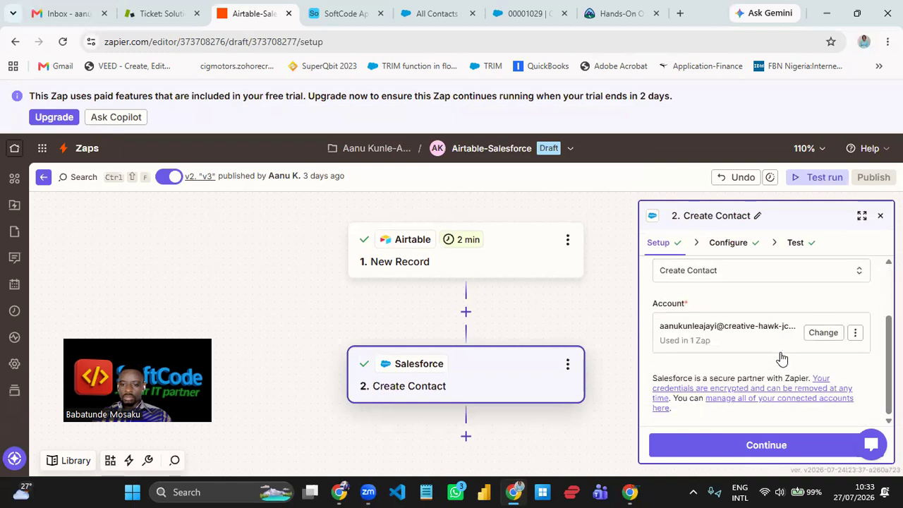
{"action": "scroll", "coordinate": [780, 356], "scroll_direction": "up", "scroll_amount": 3}
{"action": "left_click", "coordinate": [730, 247]}
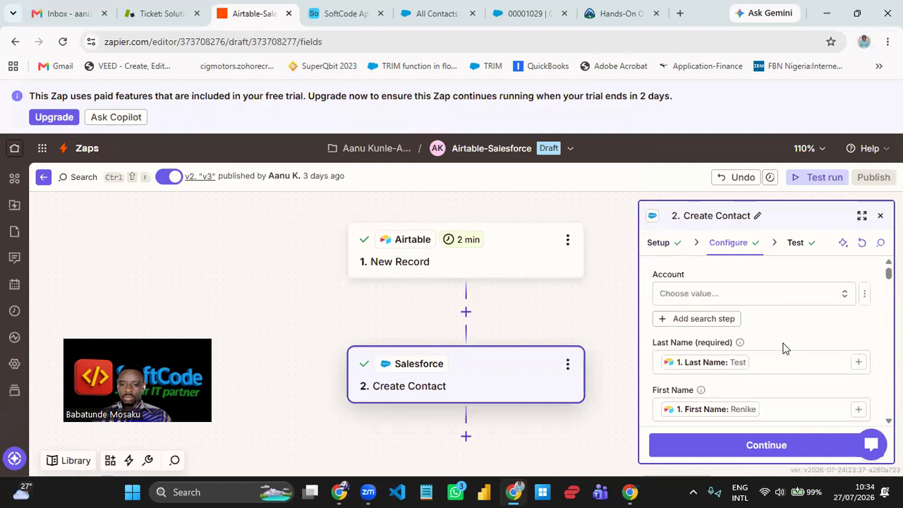
{"action": "scroll", "coordinate": [783, 347], "scroll_direction": "down", "scroll_amount": 5}
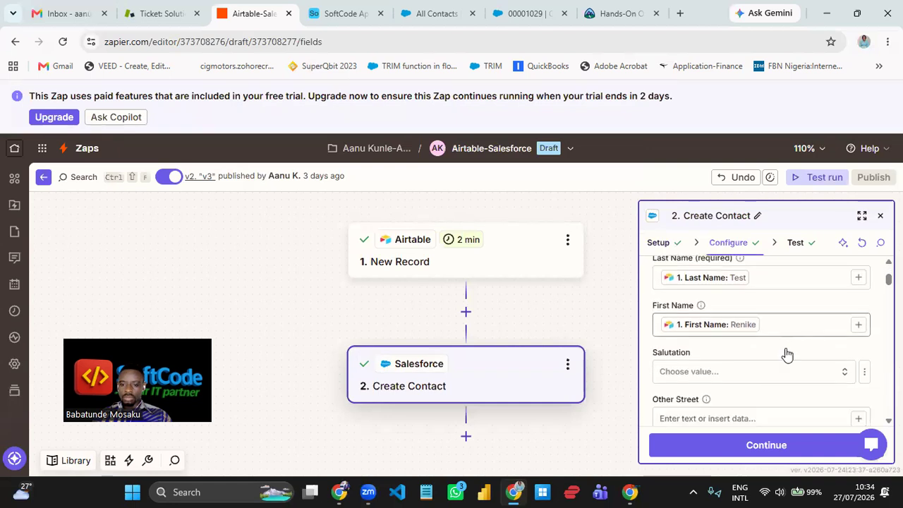
{"action": "scroll", "coordinate": [786, 348], "scroll_direction": "down", "scroll_amount": 10}
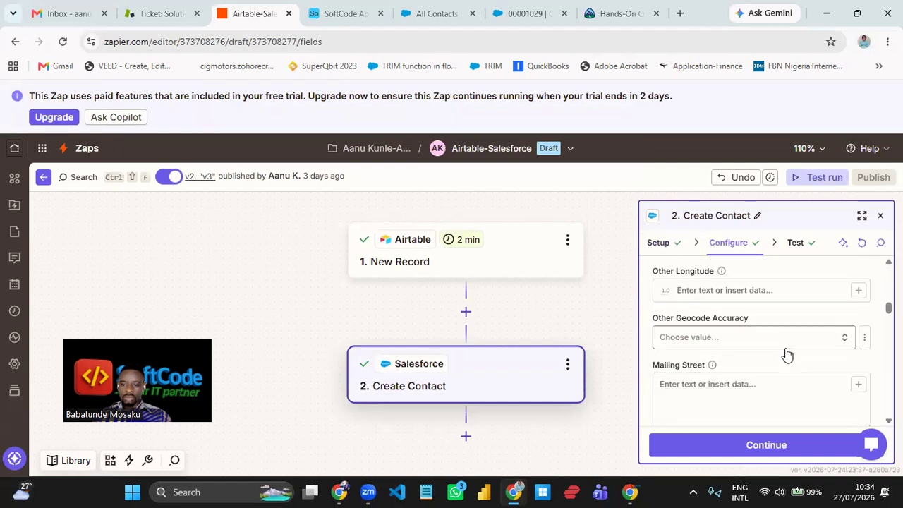
{"action": "scroll", "coordinate": [786, 348], "scroll_direction": "down", "scroll_amount": 10}
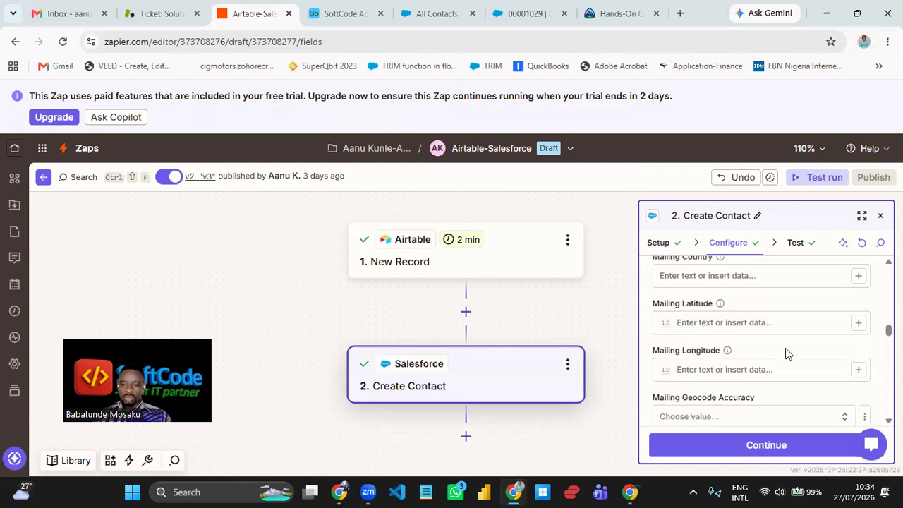
{"action": "scroll", "coordinate": [781, 361], "scroll_direction": "down", "scroll_amount": 3}
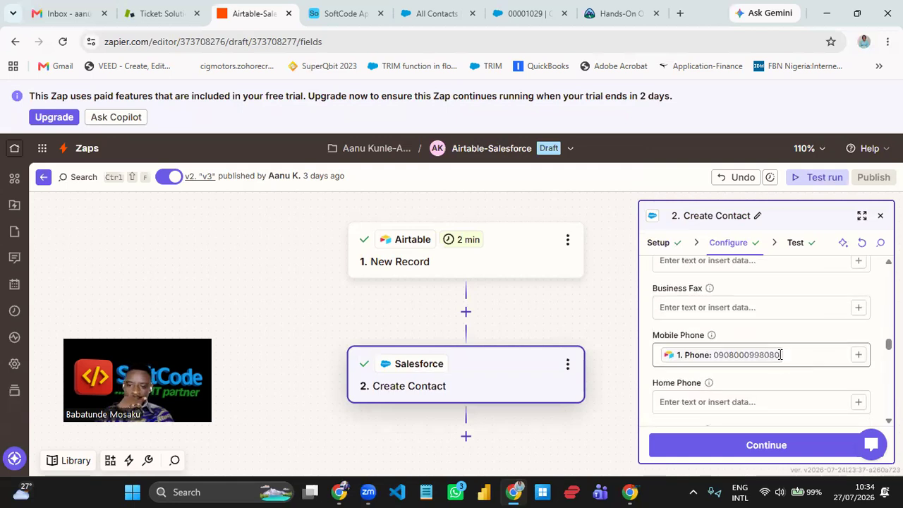
{"action": "scroll", "coordinate": [781, 360], "scroll_direction": "down", "scroll_amount": 4}
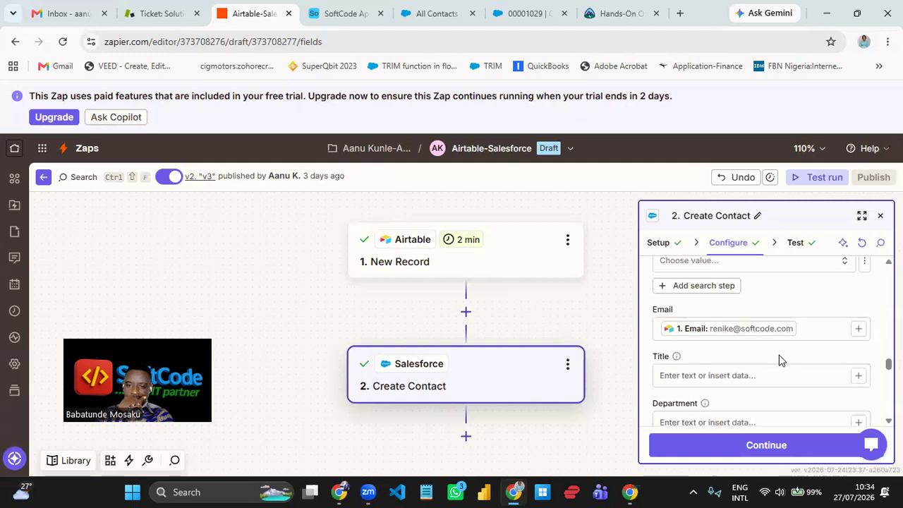
{"action": "scroll", "coordinate": [781, 361], "scroll_direction": "down", "scroll_amount": 5}
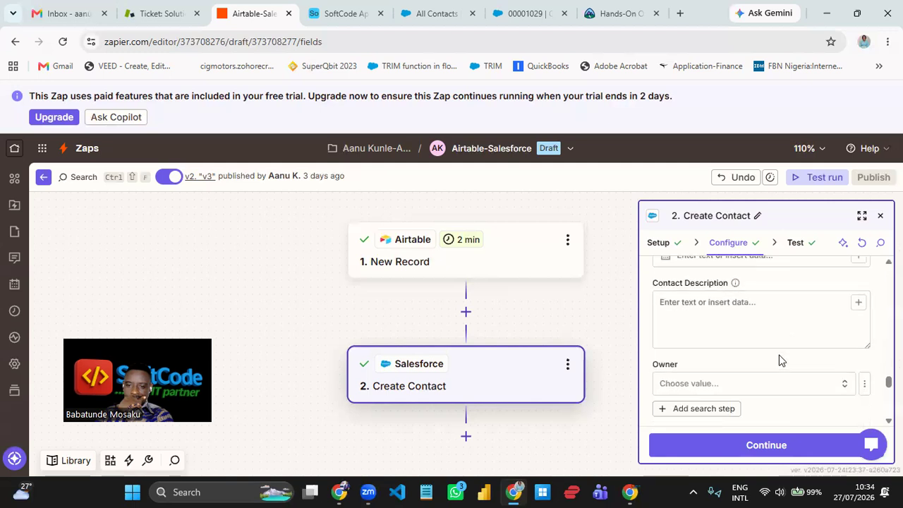
{"action": "scroll", "coordinate": [781, 360], "scroll_direction": "down", "scroll_amount": 4}
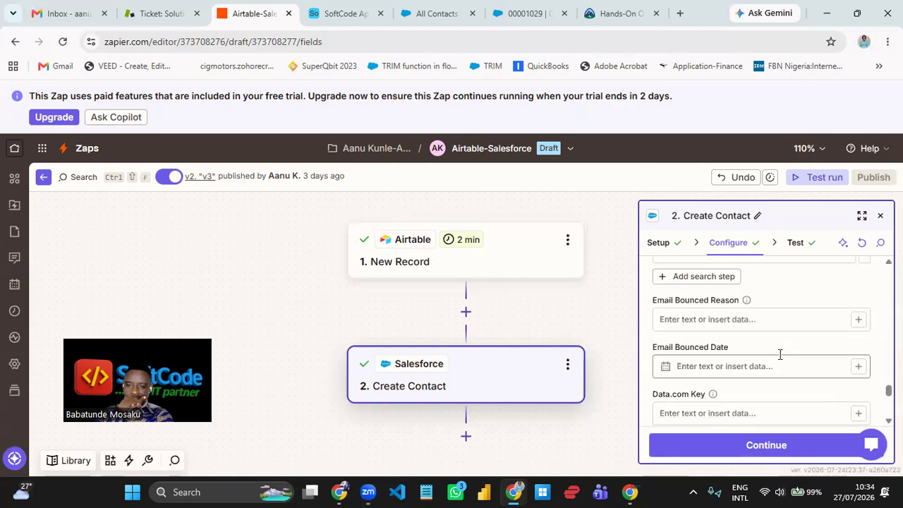
{"action": "scroll", "coordinate": [779, 354], "scroll_direction": "down", "scroll_amount": 4}
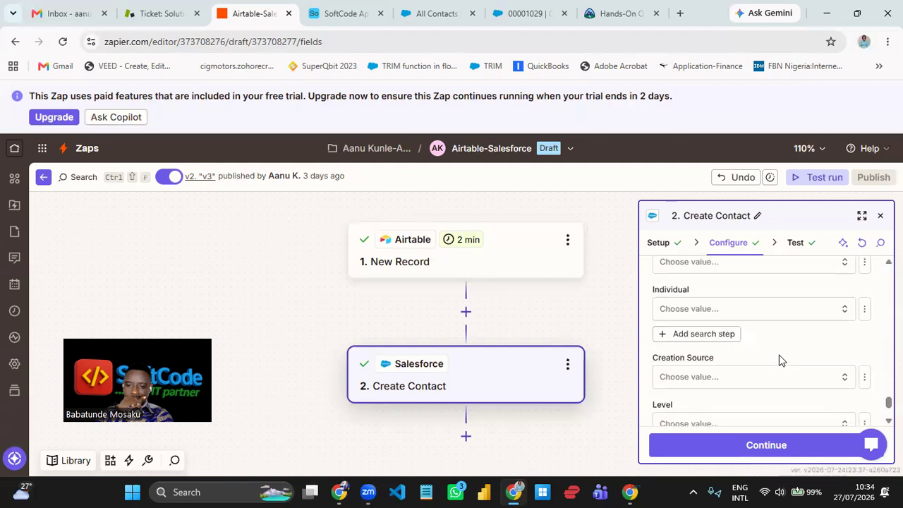
{"action": "scroll", "coordinate": [781, 360], "scroll_direction": "down", "scroll_amount": 1}
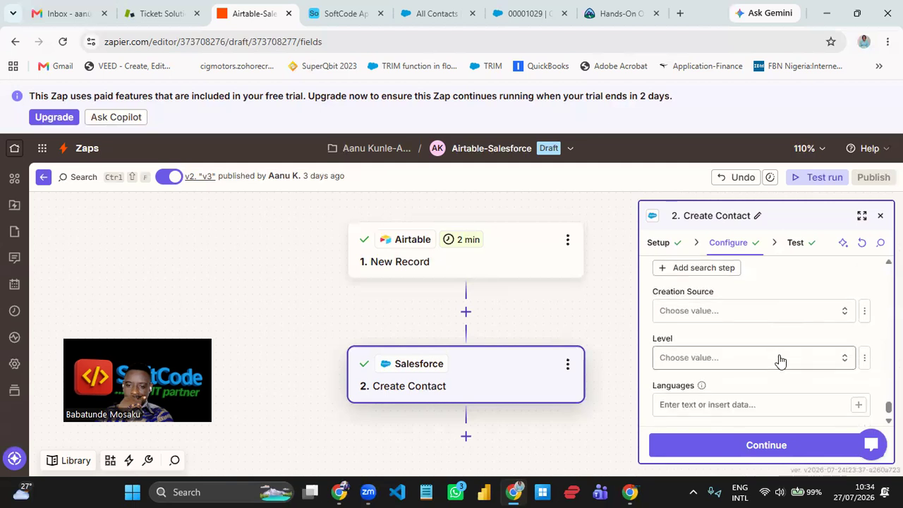
{"action": "scroll", "coordinate": [780, 360], "scroll_direction": "down", "scroll_amount": 1}
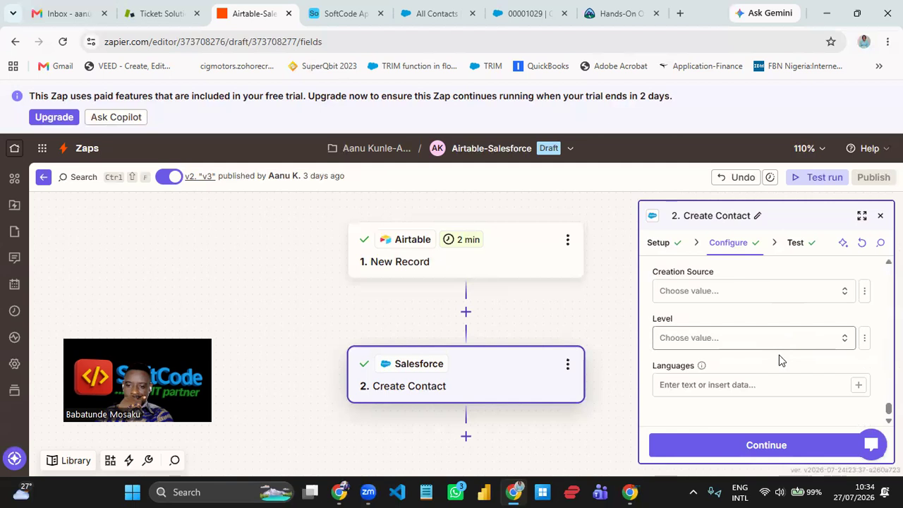
{"action": "scroll", "coordinate": [779, 360], "scroll_direction": "up", "scroll_amount": 1}
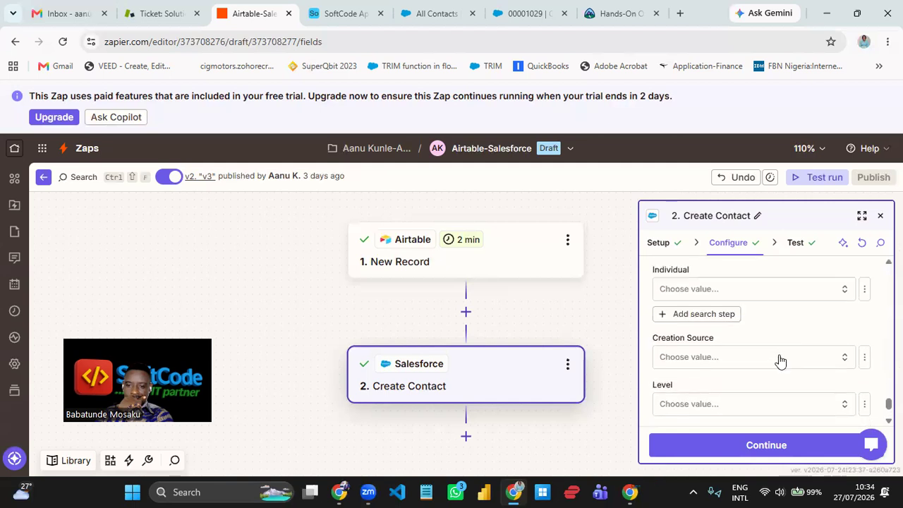
{"action": "scroll", "coordinate": [780, 361], "scroll_direction": "up", "scroll_amount": 15}
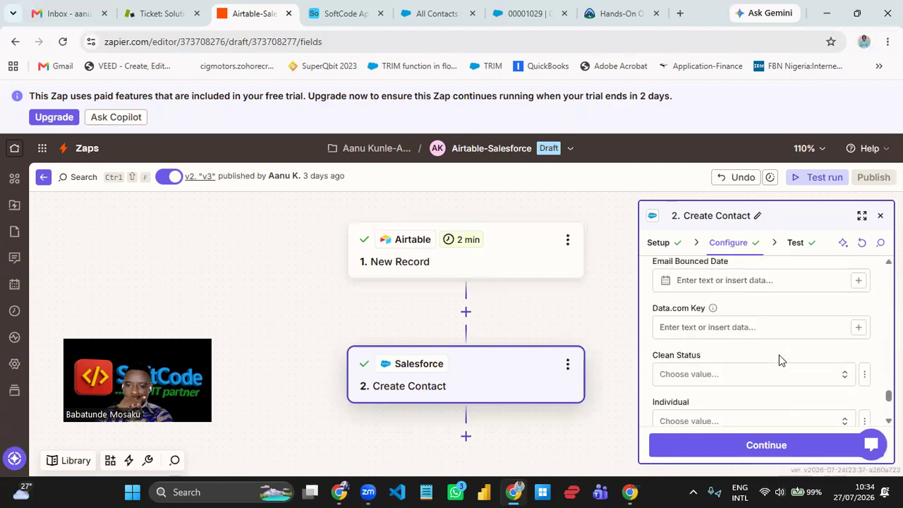
{"action": "scroll", "coordinate": [779, 360], "scroll_direction": "up", "scroll_amount": 15}
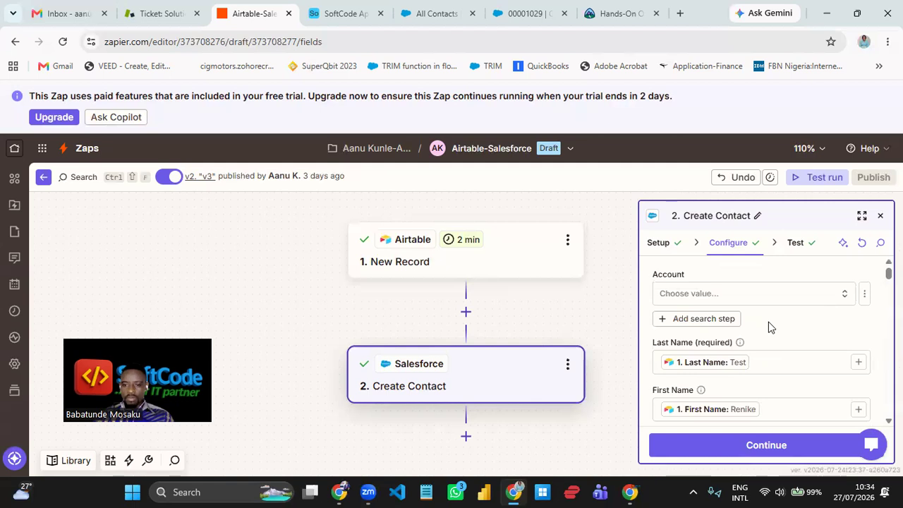
Go over the Create Contact field mappings again, from the name fields through the mailing address and Email to Birthdate
{"action": "scroll", "coordinate": [769, 322], "scroll_direction": "down", "scroll_amount": 3}
{"action": "scroll", "coordinate": [768, 324], "scroll_direction": "up", "scroll_amount": 4}
{"action": "scroll", "coordinate": [768, 321], "scroll_direction": "down", "scroll_amount": 4}
{"action": "scroll", "coordinate": [769, 323], "scroll_direction": "up", "scroll_amount": 2}
{"action": "scroll", "coordinate": [769, 322], "scroll_direction": "up", "scroll_amount": 1}
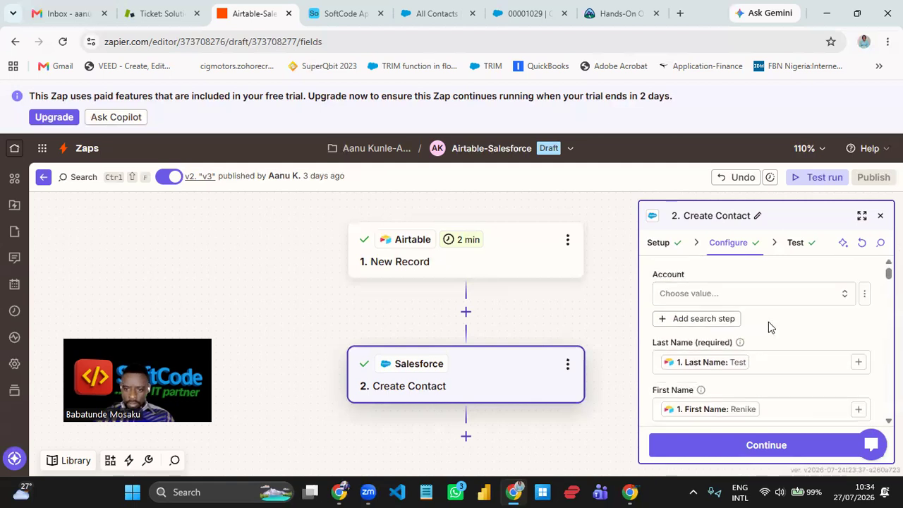
{"action": "scroll", "coordinate": [768, 322], "scroll_direction": "down", "scroll_amount": 8}
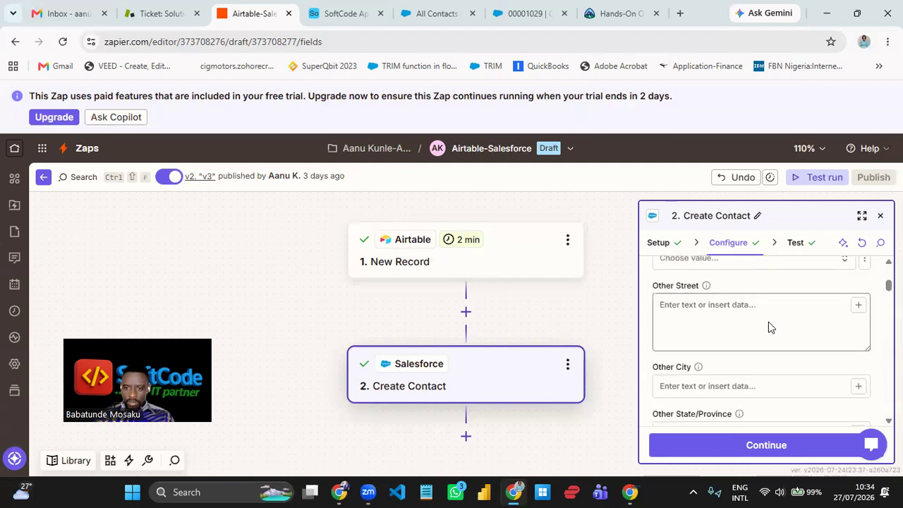
{"action": "scroll", "coordinate": [768, 322], "scroll_direction": "down", "scroll_amount": 5}
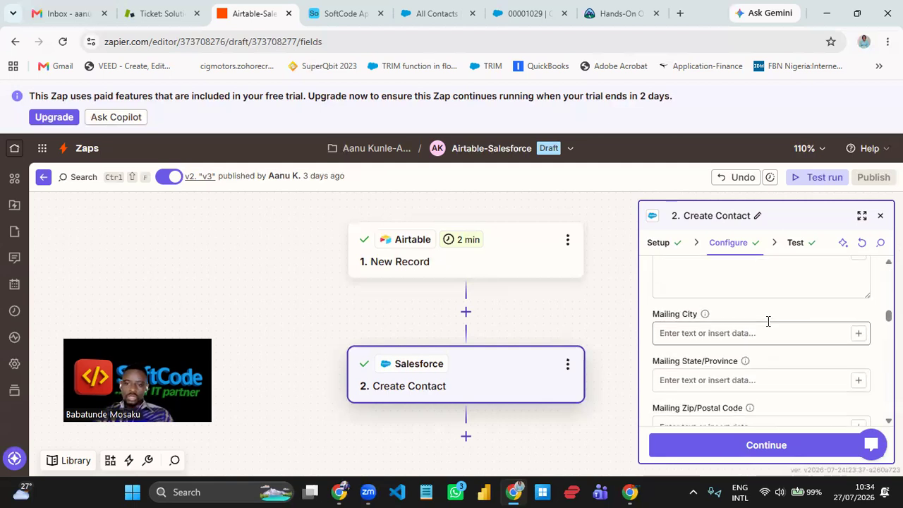
{"action": "scroll", "coordinate": [768, 322], "scroll_direction": "down", "scroll_amount": 5}
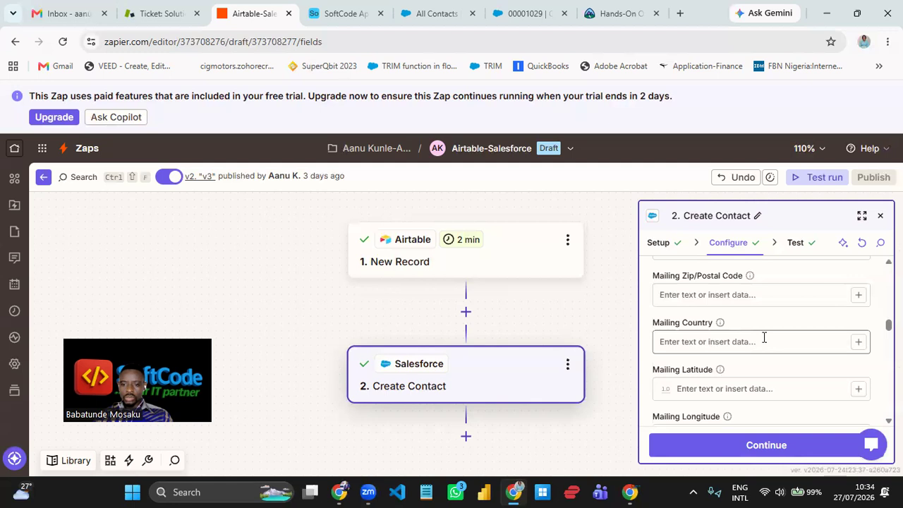
{"action": "scroll", "coordinate": [765, 342], "scroll_direction": "down", "scroll_amount": 6}
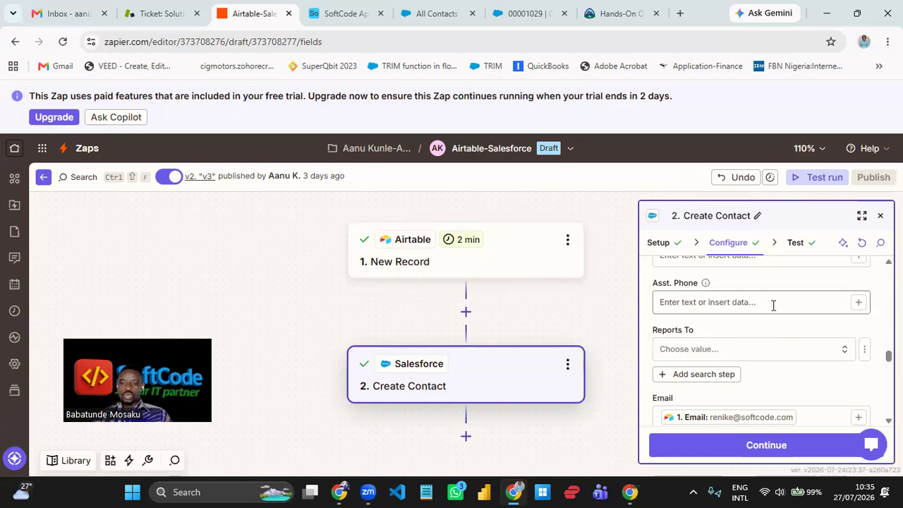
{"action": "scroll", "coordinate": [773, 304], "scroll_direction": "down", "scroll_amount": 2}
{"action": "scroll", "coordinate": [774, 310], "scroll_direction": "down", "scroll_amount": 2}
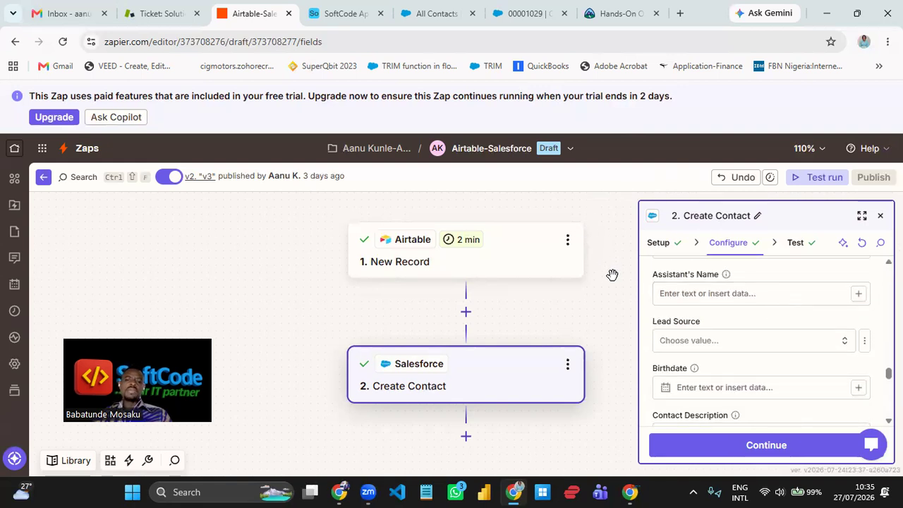
Turn off the published Airtable-Salesforce Zap
{"action": "left_click_drag", "start_coordinate": [609, 299], "coordinate": [598, 296]}
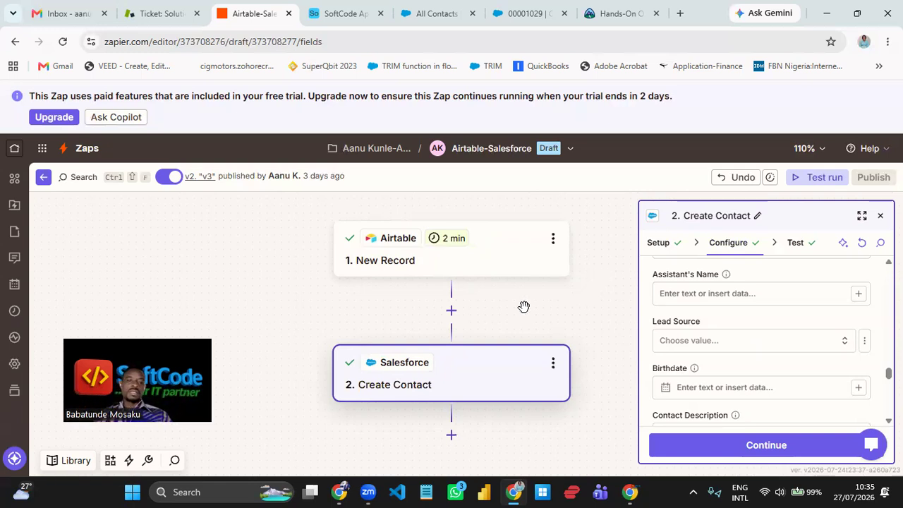
{"action": "mouse_move", "coordinate": [264, 296]}
{"action": "left_mouse_down"}
{"action": "mouse_move", "coordinate": [261, 287]}
{"action": "mouse_move", "coordinate": [264, 303]}
{"action": "left_mouse_up"}
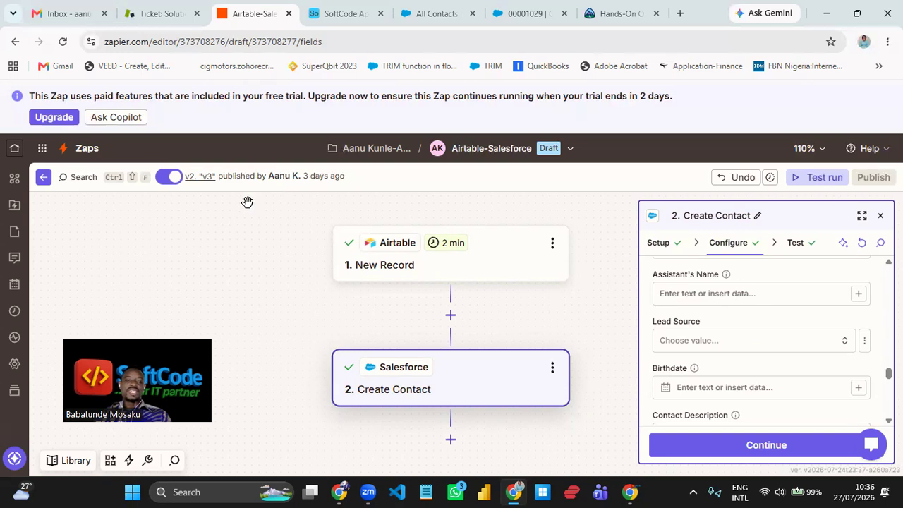
{"action": "left_click", "coordinate": [169, 177]}
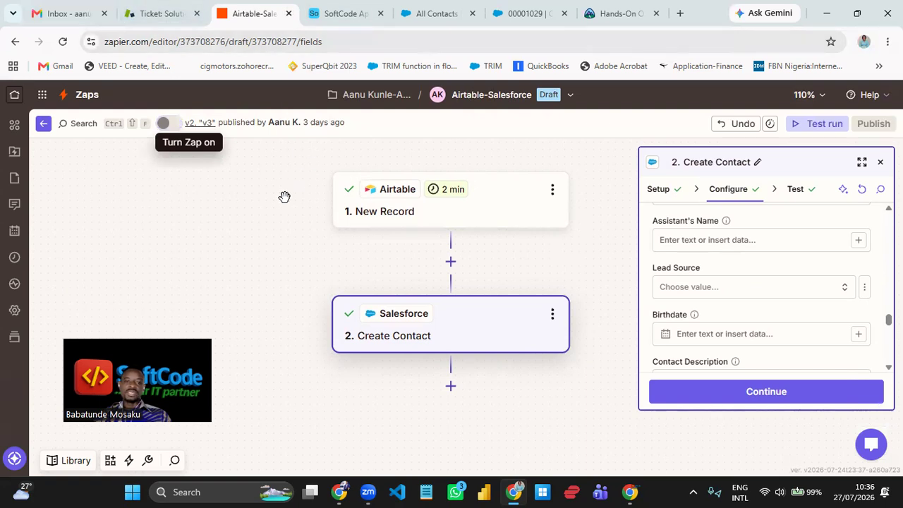
Leave the editor for the Zapier home page, open the recent Salesforce Contact to Airtable Zap and turn it off
{"action": "mouse_move", "coordinate": [348, 23]}
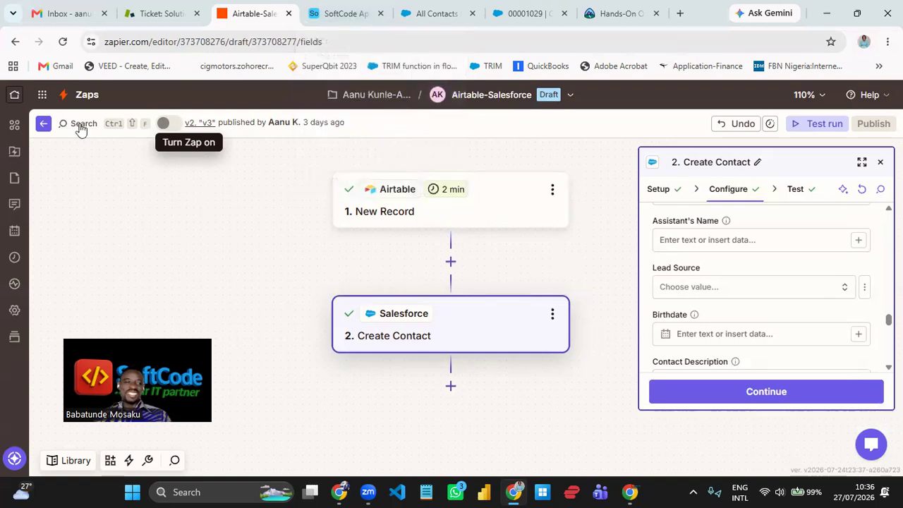
{"action": "left_click", "coordinate": [16, 96]}
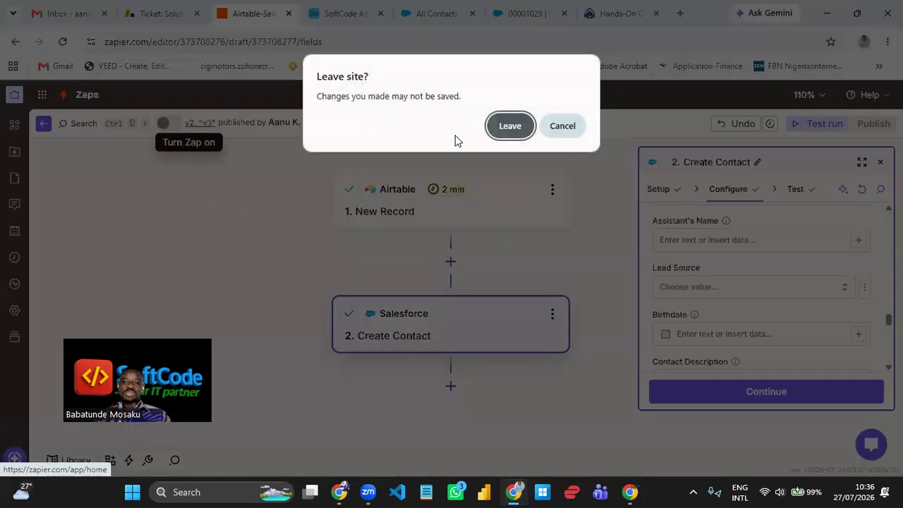
{"action": "left_click", "coordinate": [509, 127]}
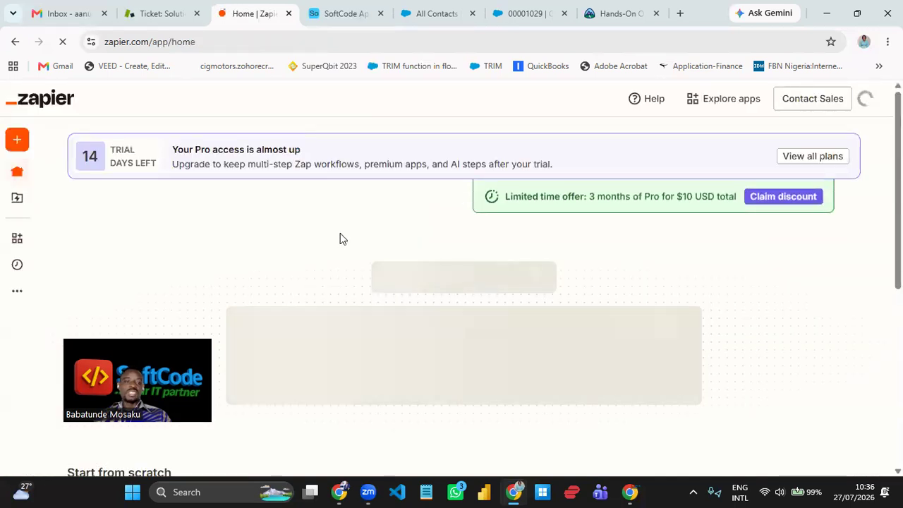
{"action": "scroll", "coordinate": [385, 252], "scroll_direction": "down", "scroll_amount": 5}
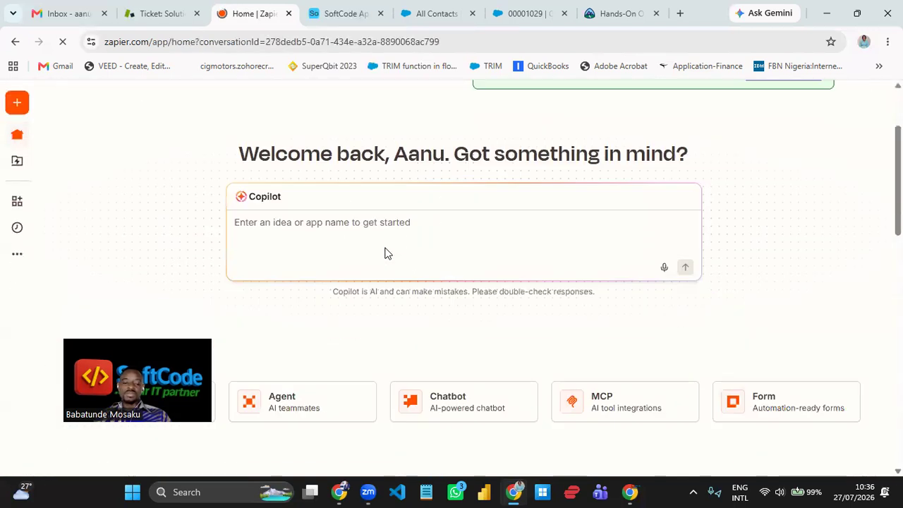
{"action": "scroll", "coordinate": [386, 252], "scroll_direction": "down", "scroll_amount": 10}
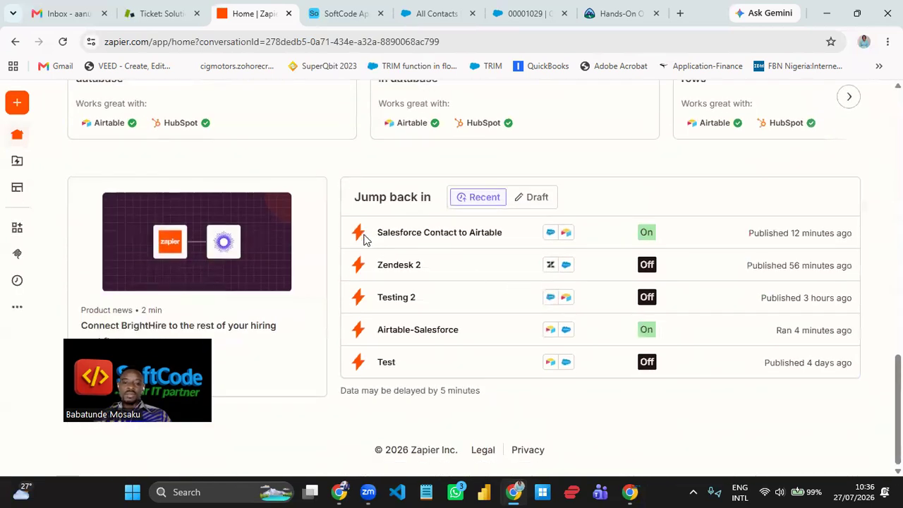
{"action": "left_click", "coordinate": [457, 238]}
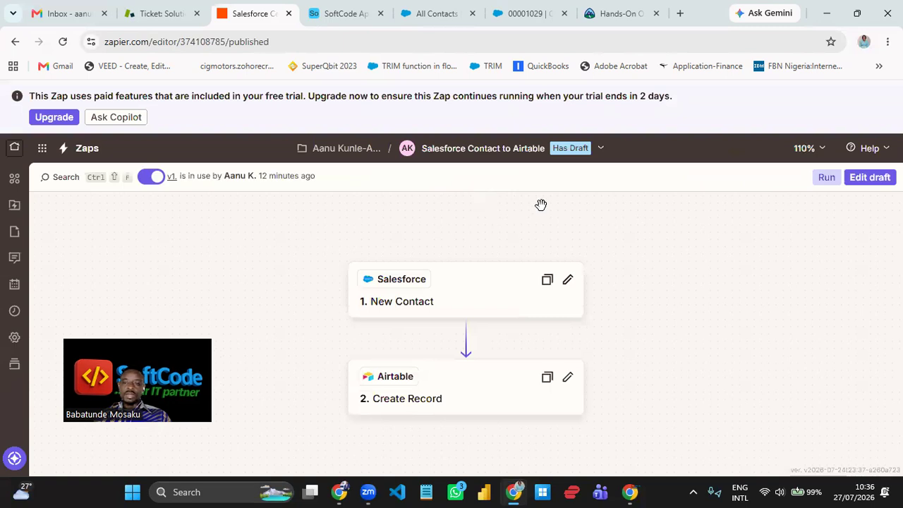
{"action": "left_click", "coordinate": [157, 179]}
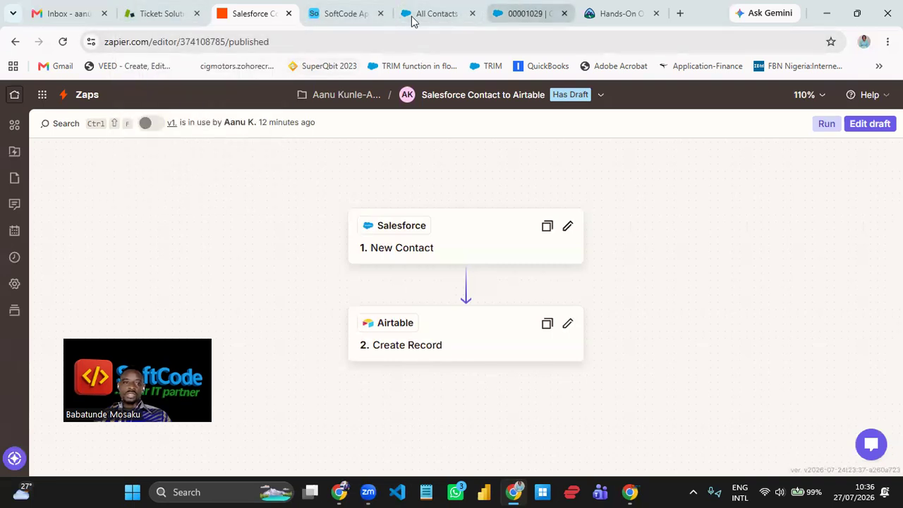
Switch to Airtable and then Salesforce to compare the Contact table's records with the All Contacts list
{"action": "left_click", "coordinate": [347, 16]}
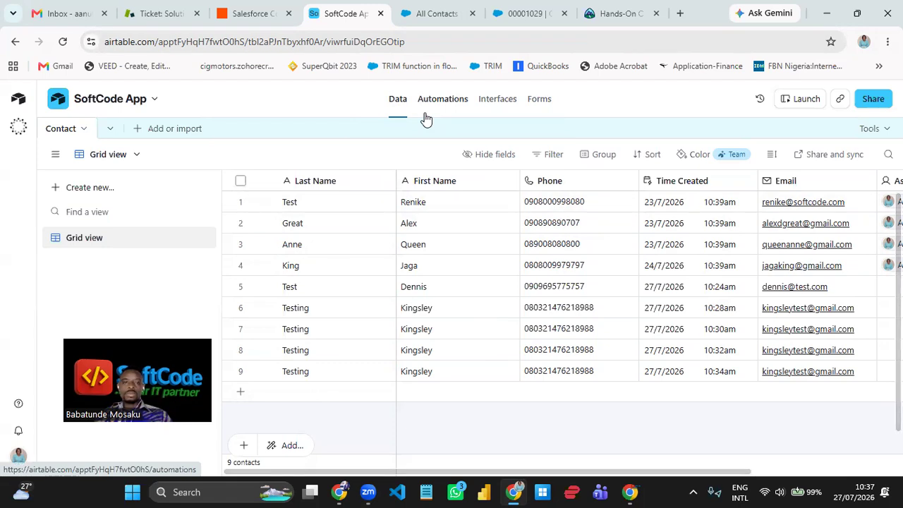
{"action": "left_click", "coordinate": [443, 12]}
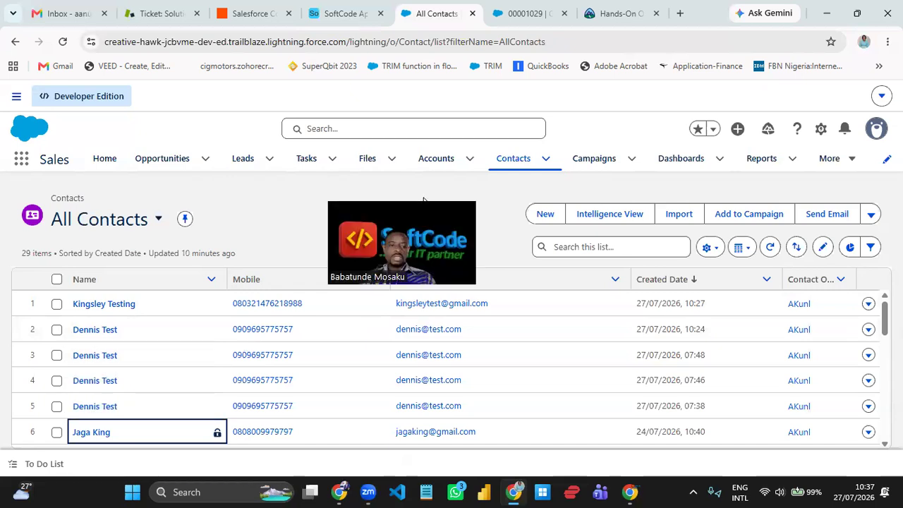
{"action": "scroll", "coordinate": [193, 383], "scroll_direction": "down", "scroll_amount": 3}
{"action": "scroll", "coordinate": [193, 383], "scroll_direction": "up", "scroll_amount": 2}
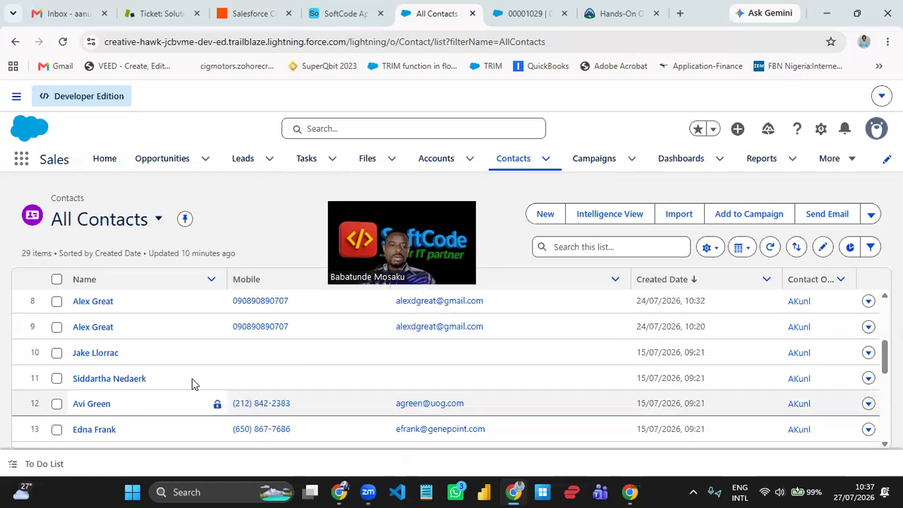
{"action": "scroll", "coordinate": [193, 381], "scroll_direction": "up", "scroll_amount": 1}
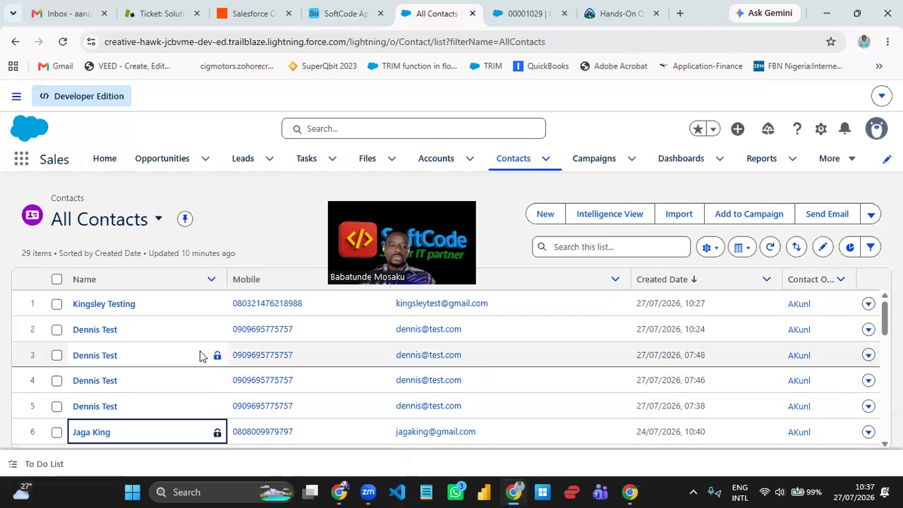
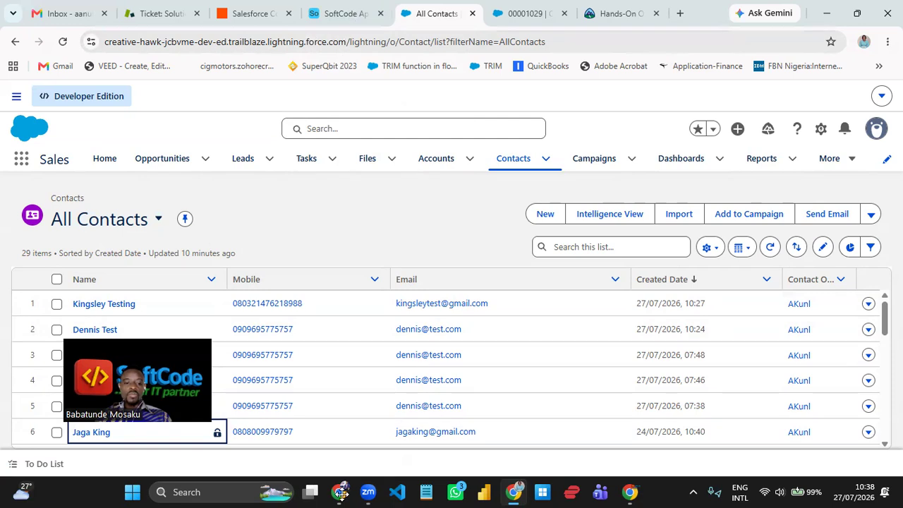
Switch to the other Chrome window and bring up the PT 7: Zendesk to Salesforce Integration presentation in Google Slides
{"action": "mouse_move", "coordinate": [343, 492]}
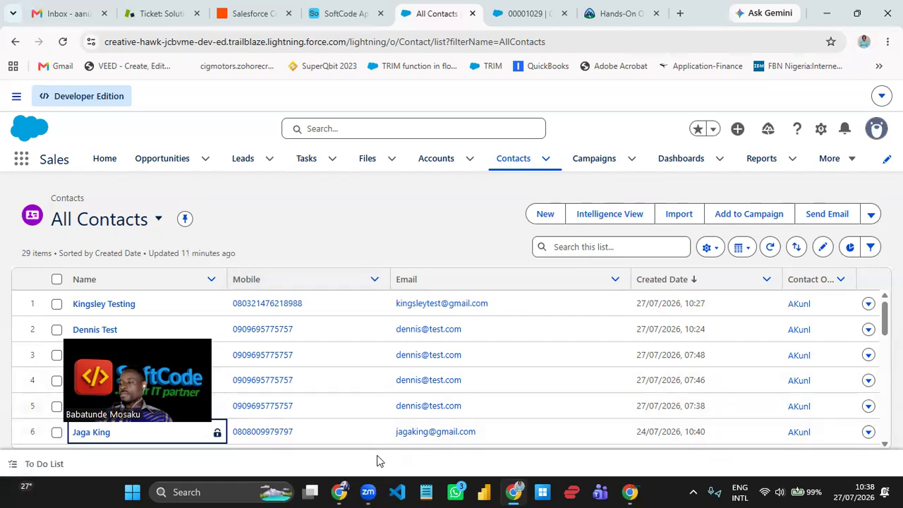
{"action": "left_click", "coordinate": [339, 492]}
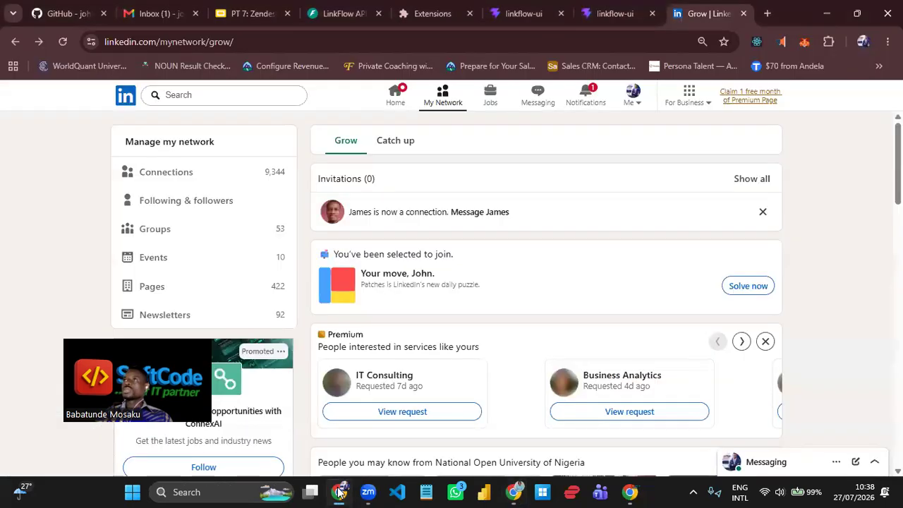
{"action": "left_click", "coordinate": [160, 15]}
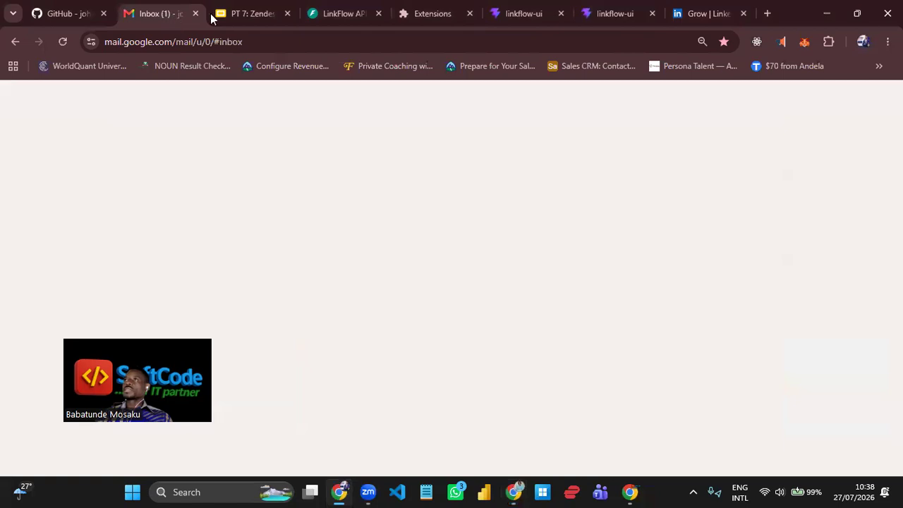
{"action": "left_click", "coordinate": [244, 14]}
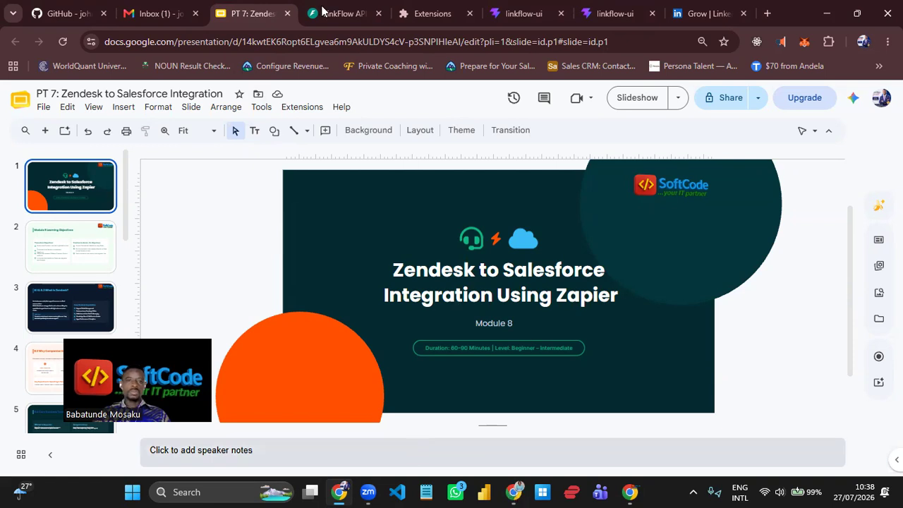
Switch back to Zapier, leave the Salesforce Contact to Airtable editor for the home page and check the status of the recent Zaps
{"action": "key", "text": "alt+Tab"}
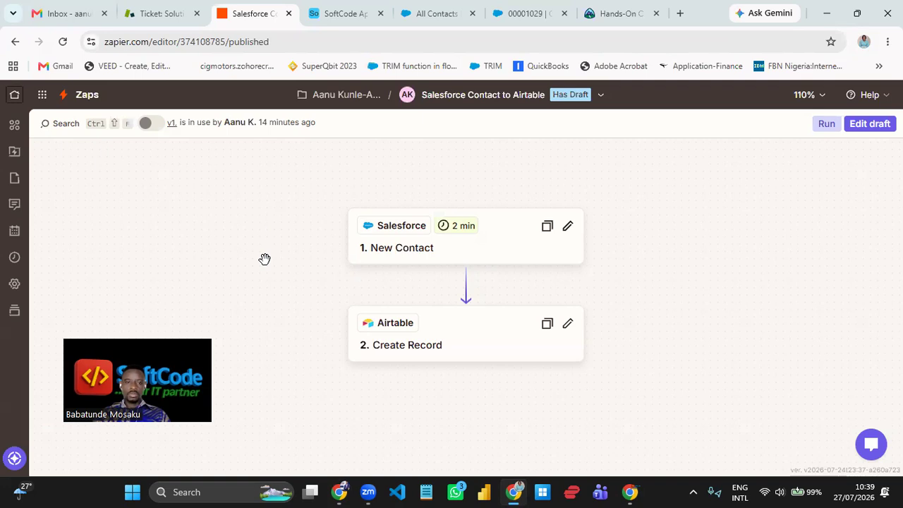
{"action": "left_click", "coordinate": [14, 97]}
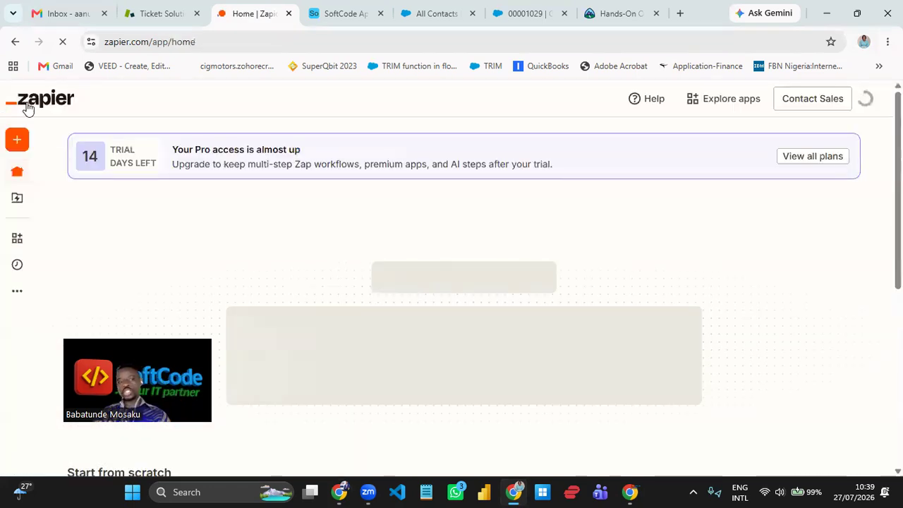
{"action": "scroll", "coordinate": [258, 237], "scroll_direction": "down", "scroll_amount": 2}
{"action": "scroll", "coordinate": [258, 237], "scroll_direction": "down", "scroll_amount": 3}
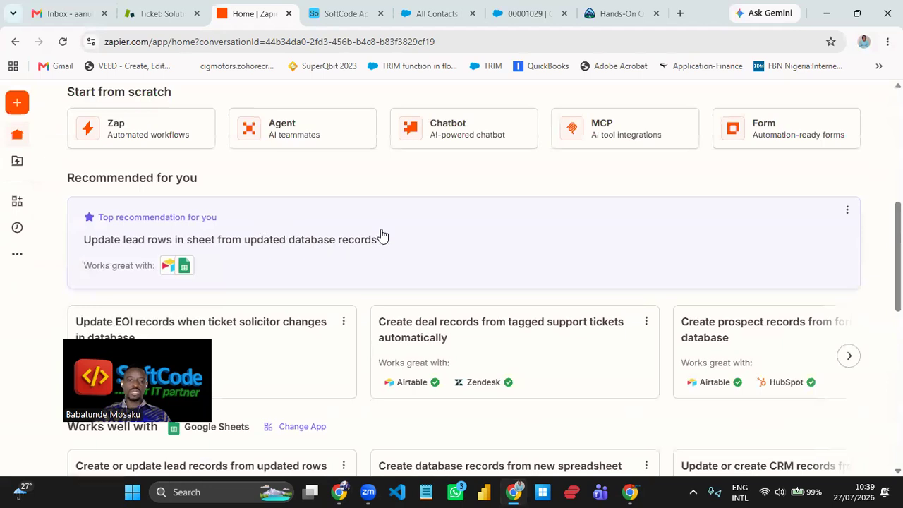
{"action": "scroll", "coordinate": [381, 235], "scroll_direction": "down", "scroll_amount": 7}
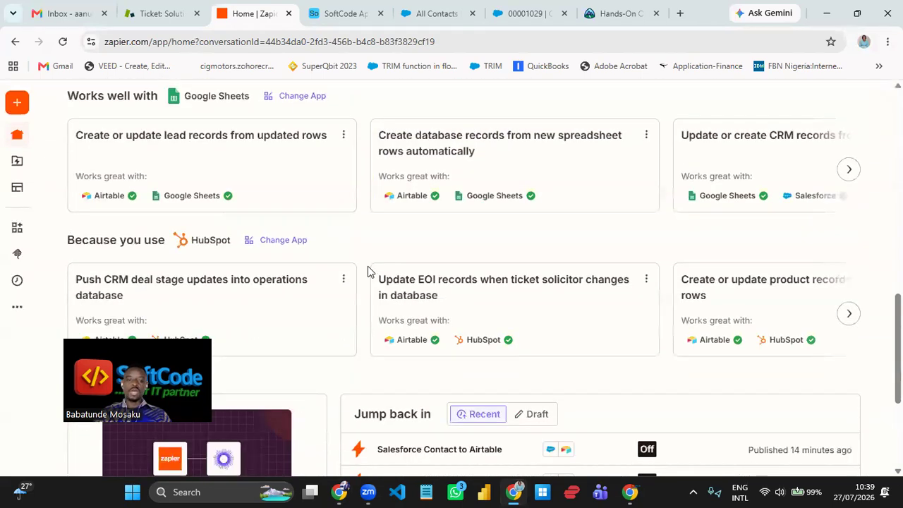
{"action": "scroll", "coordinate": [368, 266], "scroll_direction": "down", "scroll_amount": 1}
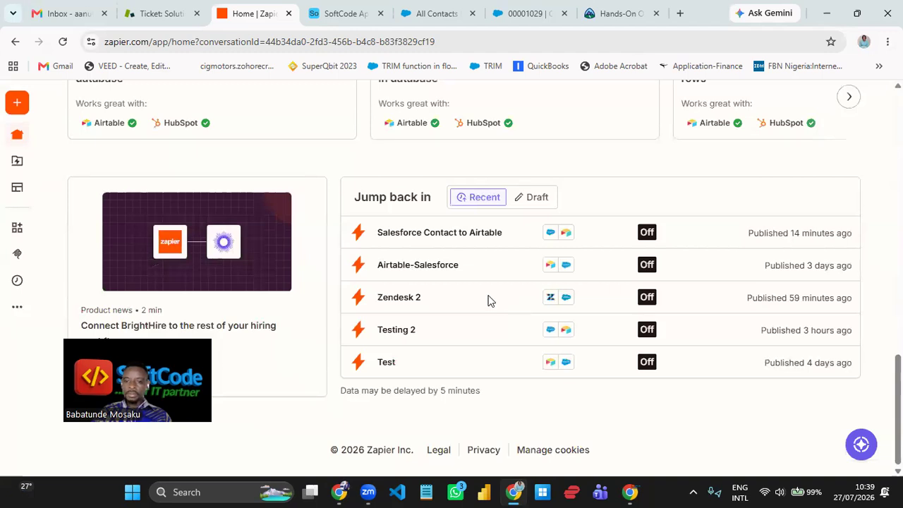
{"action": "scroll", "coordinate": [226, 187], "scroll_direction": "up", "scroll_amount": 1}
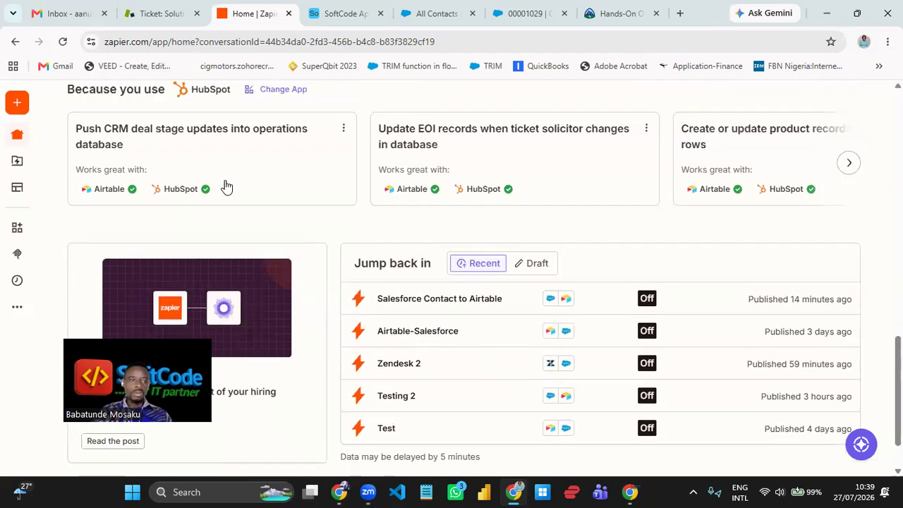
Go to the Zap workflows list, look through all Zaps and open Salesforce-HubSpot RevOps
{"action": "mouse_move", "coordinate": [21, 138]}
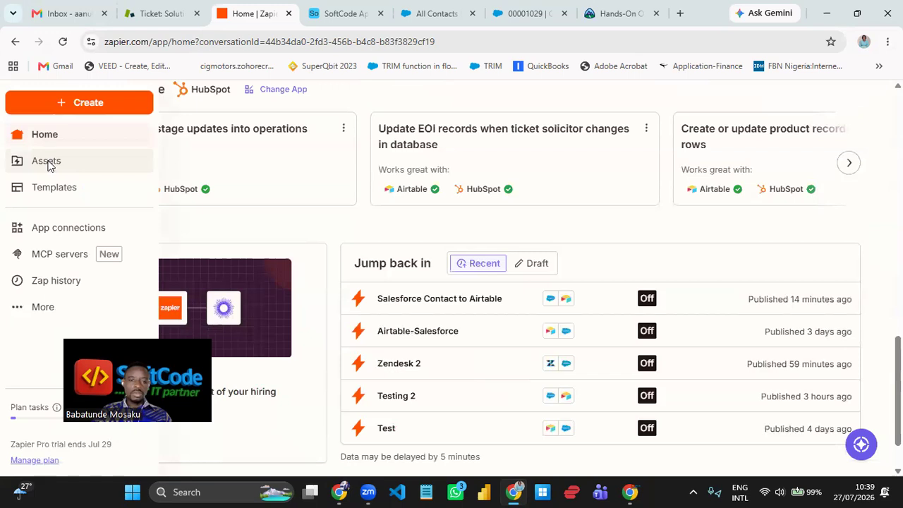
{"action": "mouse_move", "coordinate": [48, 166]}
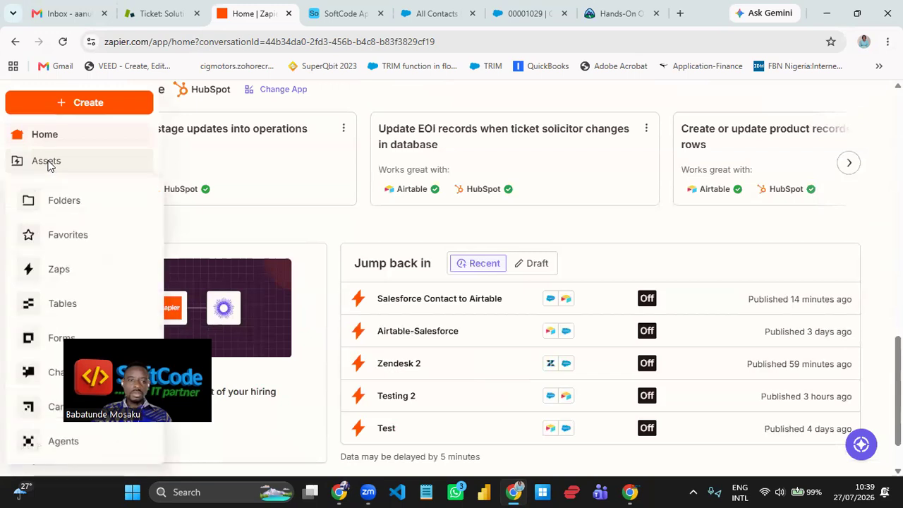
{"action": "left_click", "coordinate": [62, 270]}
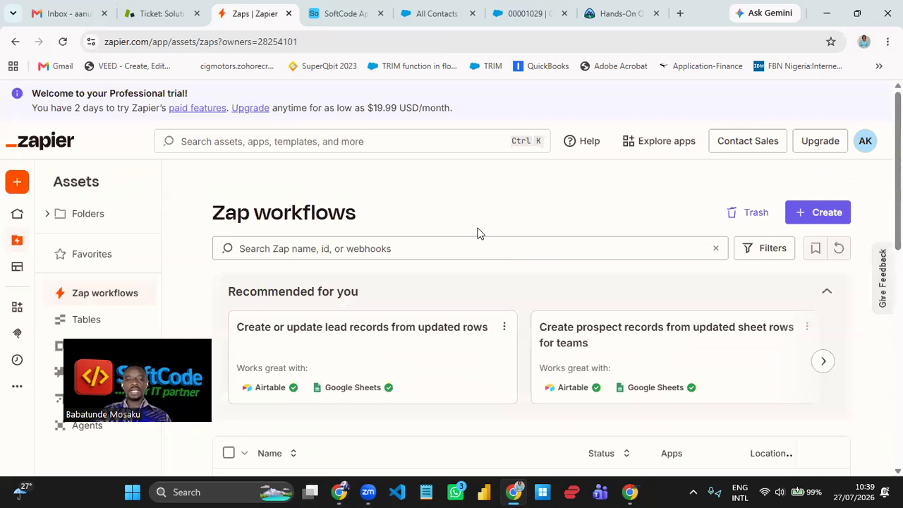
{"action": "scroll", "coordinate": [477, 233], "scroll_direction": "down", "scroll_amount": 3}
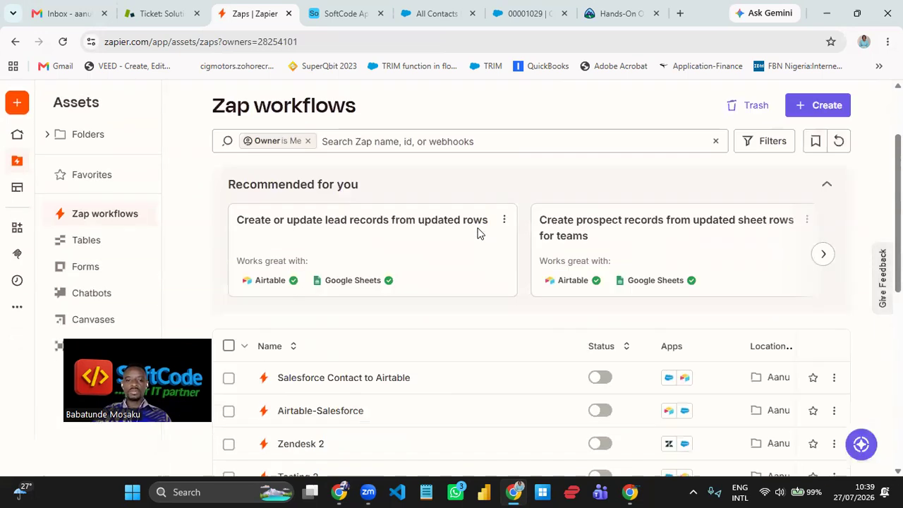
{"action": "scroll", "coordinate": [477, 233], "scroll_direction": "down", "scroll_amount": 2}
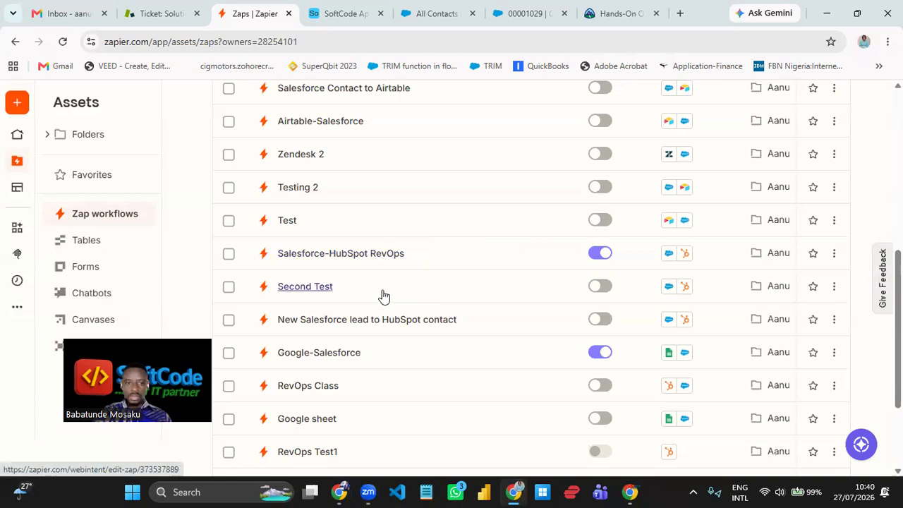
{"action": "scroll", "coordinate": [383, 210], "scroll_direction": "up", "scroll_amount": 2}
{"action": "scroll", "coordinate": [390, 232], "scroll_direction": "down", "scroll_amount": 3}
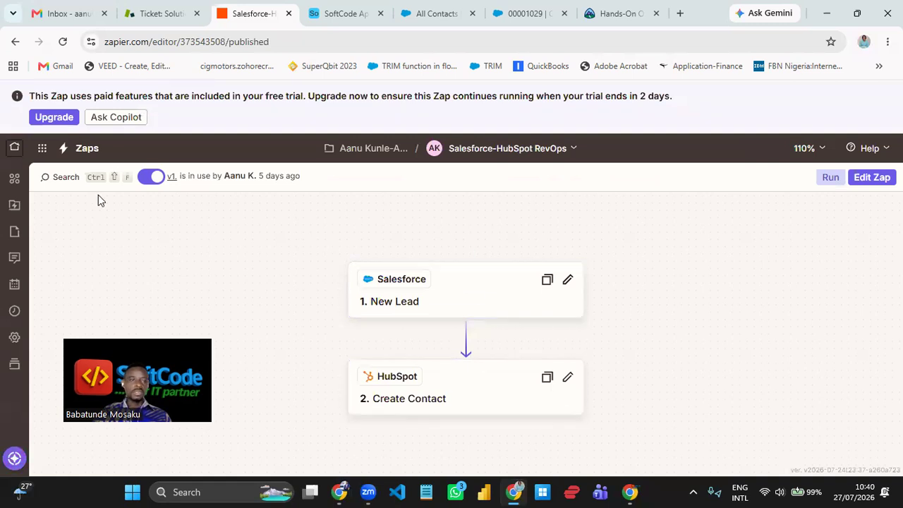
Leave the Salesforce-HubSpot RevOps Zap for the home page and look over the recent Zaps again
{"action": "left_click", "coordinate": [15, 148]}
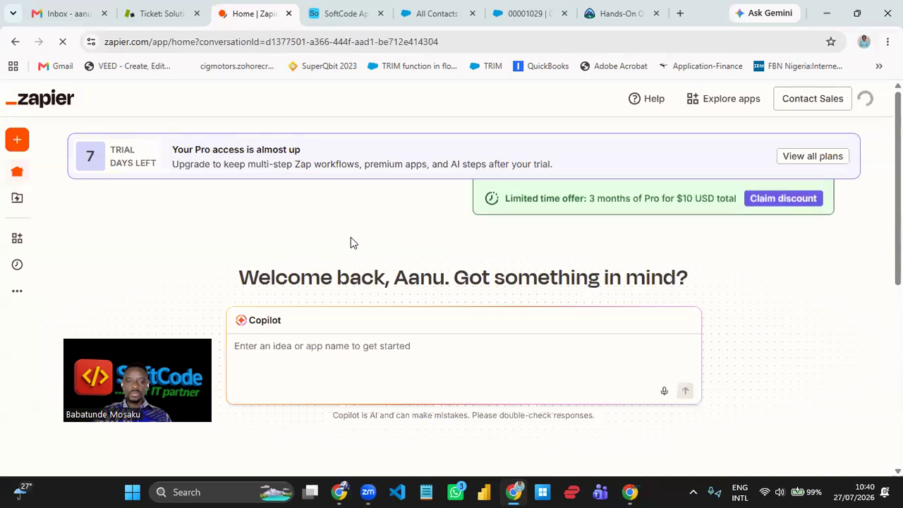
{"action": "scroll", "coordinate": [350, 241], "scroll_direction": "down", "scroll_amount": 4}
{"action": "scroll", "coordinate": [441, 240], "scroll_direction": "down", "scroll_amount": 2}
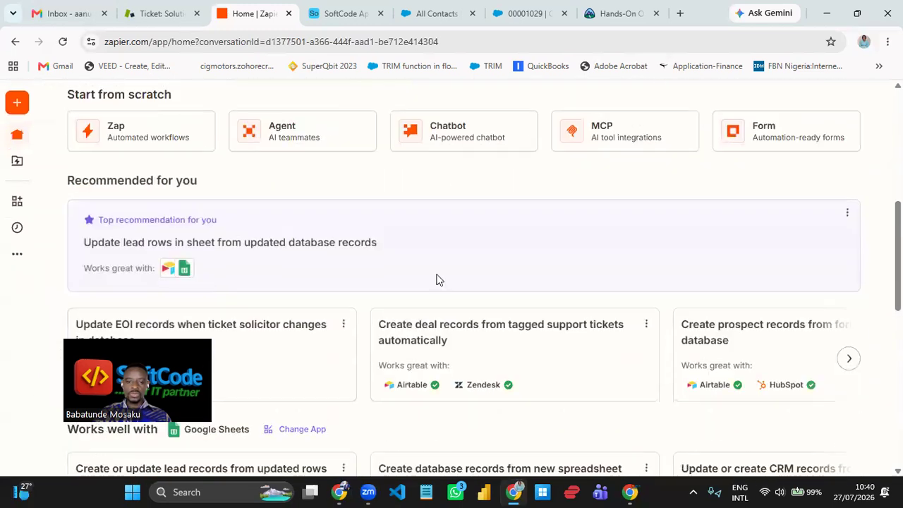
{"action": "scroll", "coordinate": [423, 280], "scroll_direction": "down", "scroll_amount": 8}
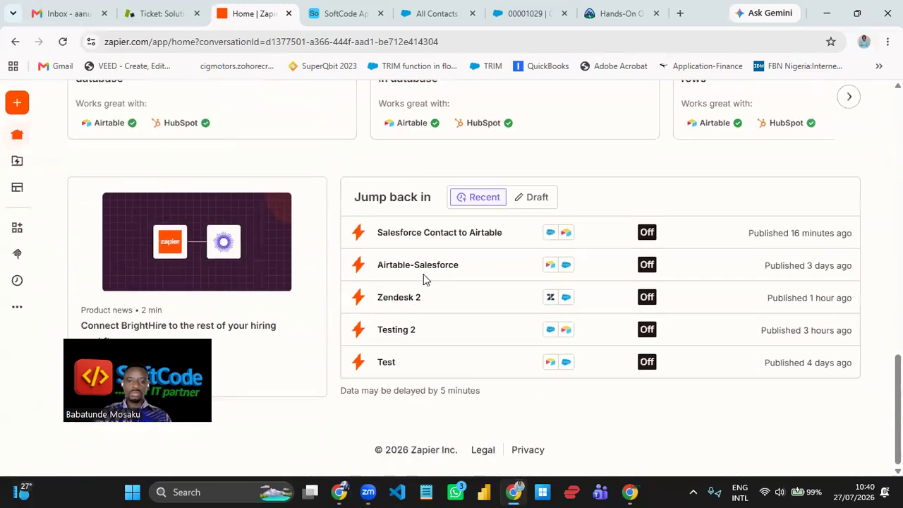
Return to the Zap workflows list and open the RevOps Class Zap
{"action": "left_click", "coordinate": [18, 108]}
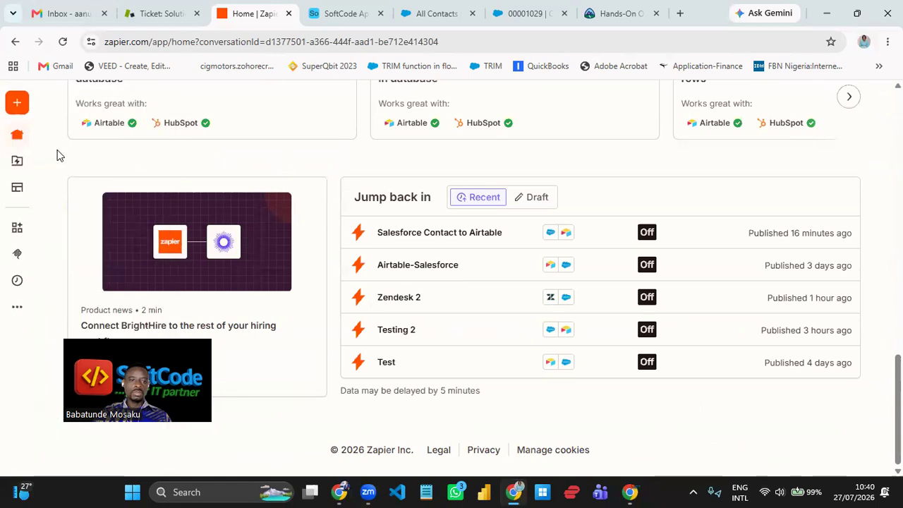
{"action": "left_click", "coordinate": [45, 161]}
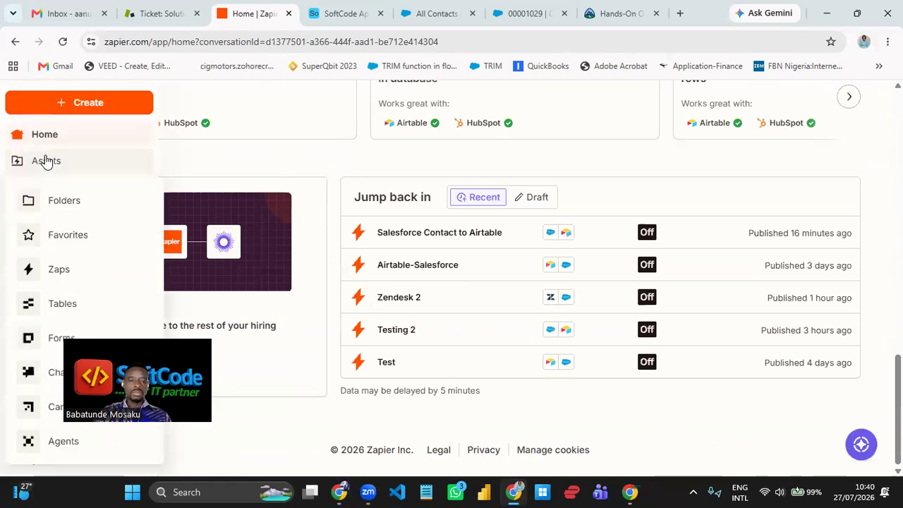
{"action": "left_click", "coordinate": [53, 275]}
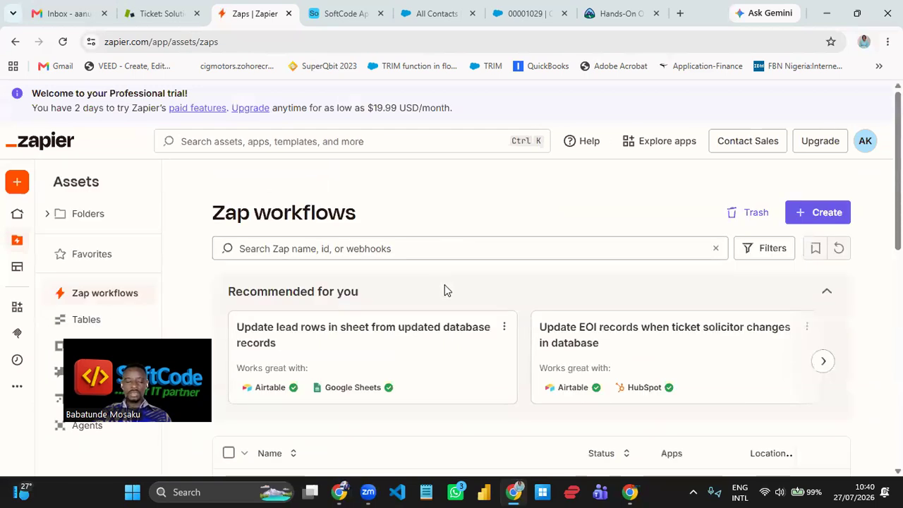
{"action": "scroll", "coordinate": [444, 289], "scroll_direction": "down", "scroll_amount": 3}
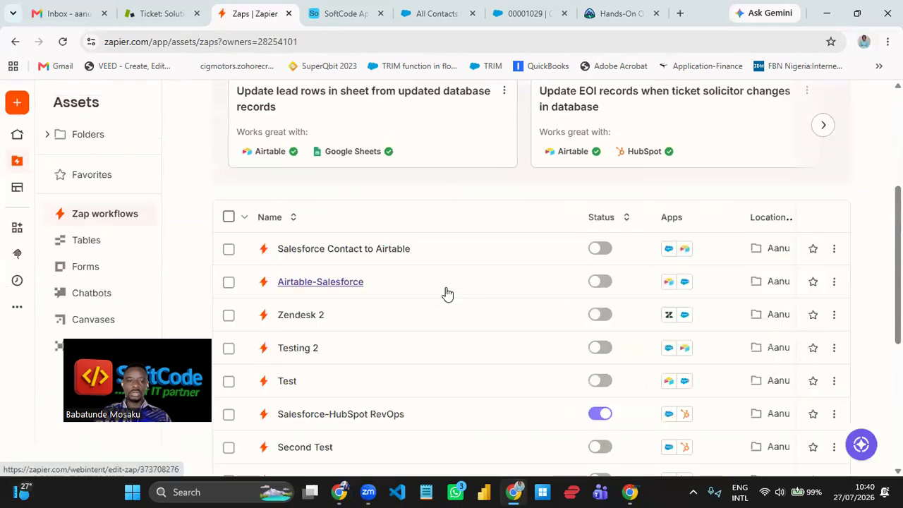
{"action": "scroll", "coordinate": [446, 293], "scroll_direction": "down", "scroll_amount": 2}
{"action": "scroll", "coordinate": [446, 293], "scroll_direction": "down", "scroll_amount": 1}
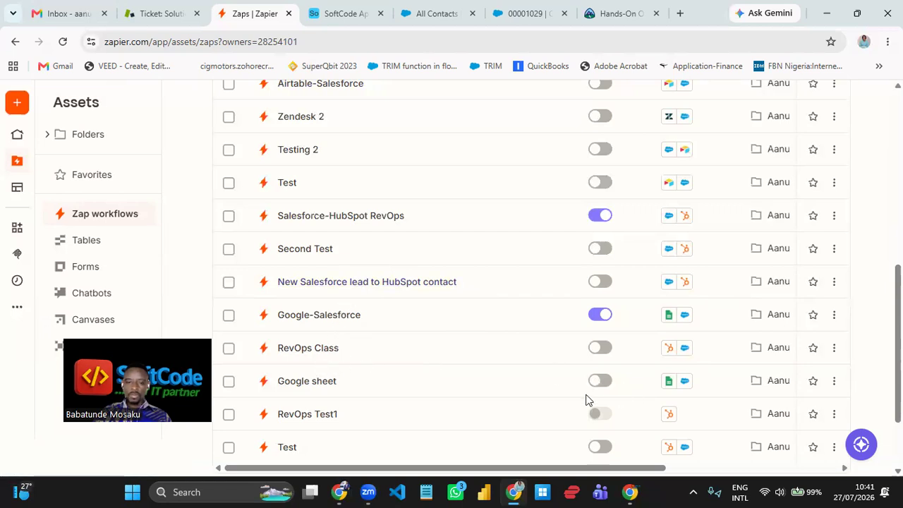
{"action": "left_click", "coordinate": [311, 352]}
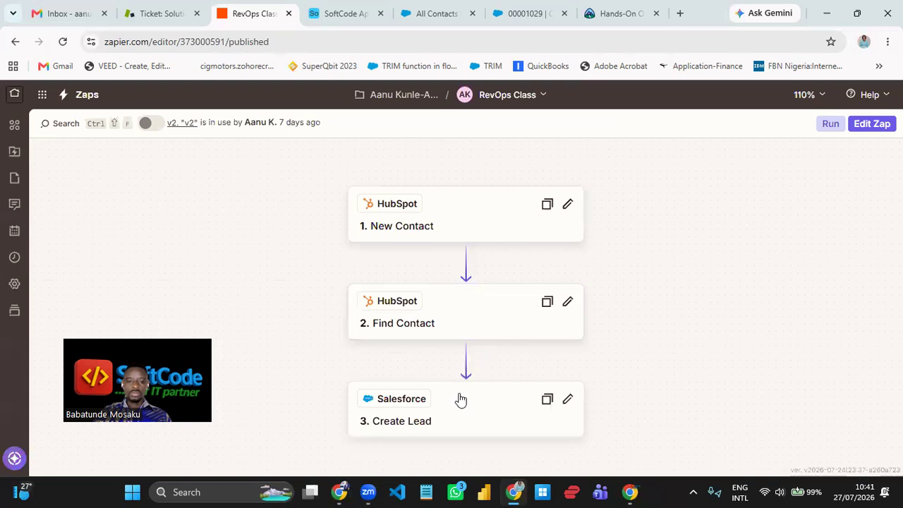
Open the Salesforce Create Lead step for editing and review its field mappings from Use Assignment Rules through Company and Street
{"action": "left_click", "coordinate": [474, 413]}
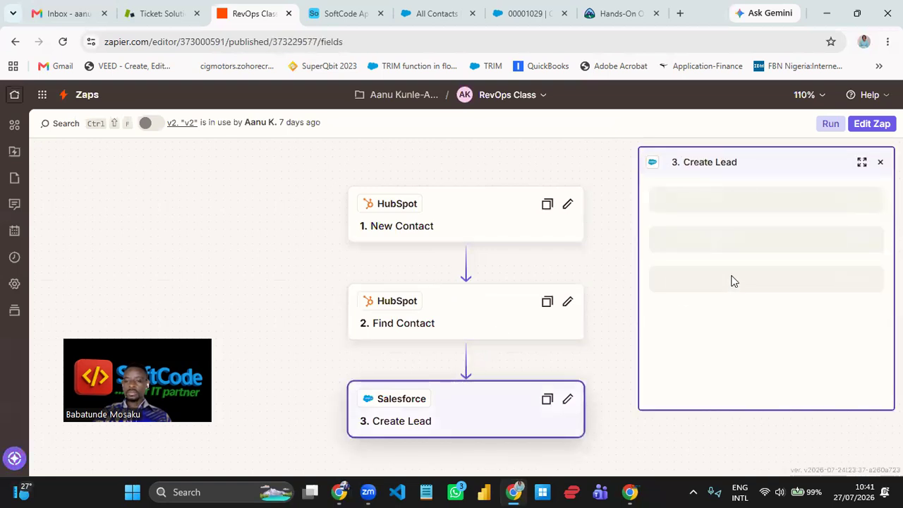
{"action": "left_click", "coordinate": [569, 401]}
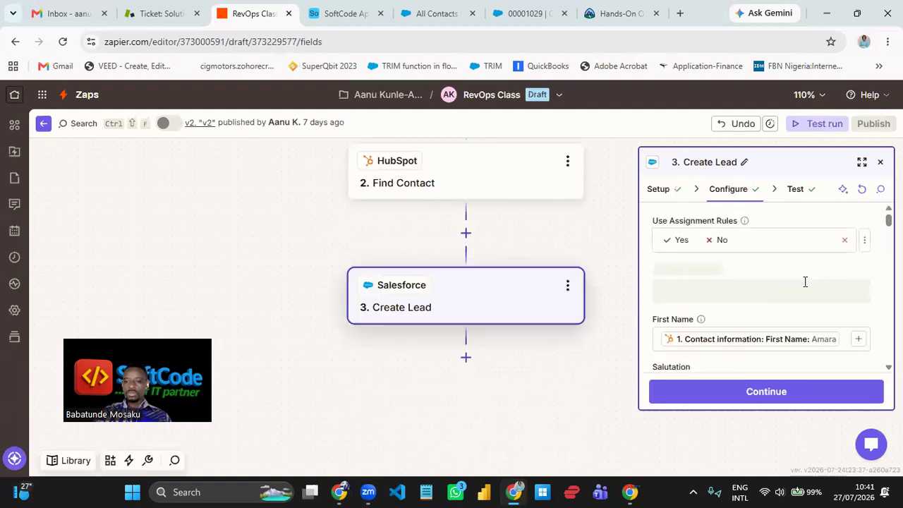
{"action": "scroll", "coordinate": [805, 282], "scroll_direction": "down", "scroll_amount": 2}
{"action": "scroll", "coordinate": [800, 300], "scroll_direction": "down", "scroll_amount": 1}
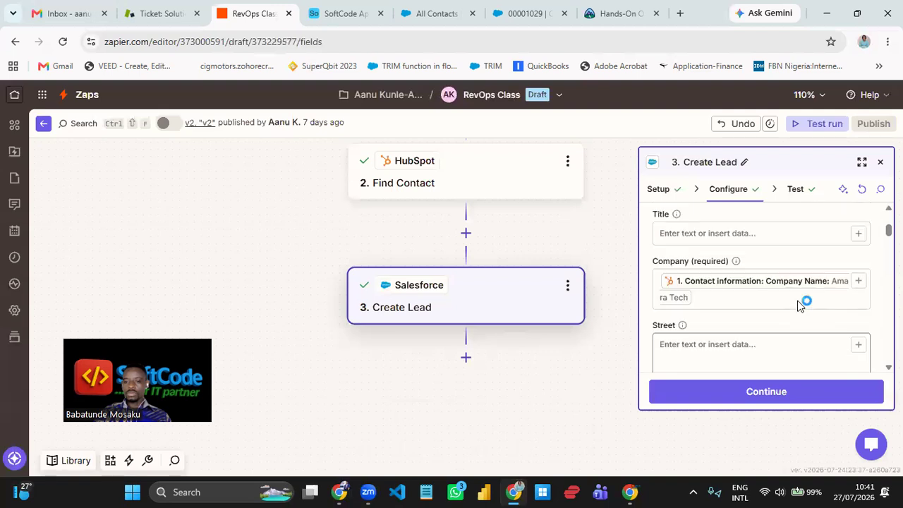
{"action": "scroll", "coordinate": [797, 299], "scroll_direction": "up", "scroll_amount": 3}
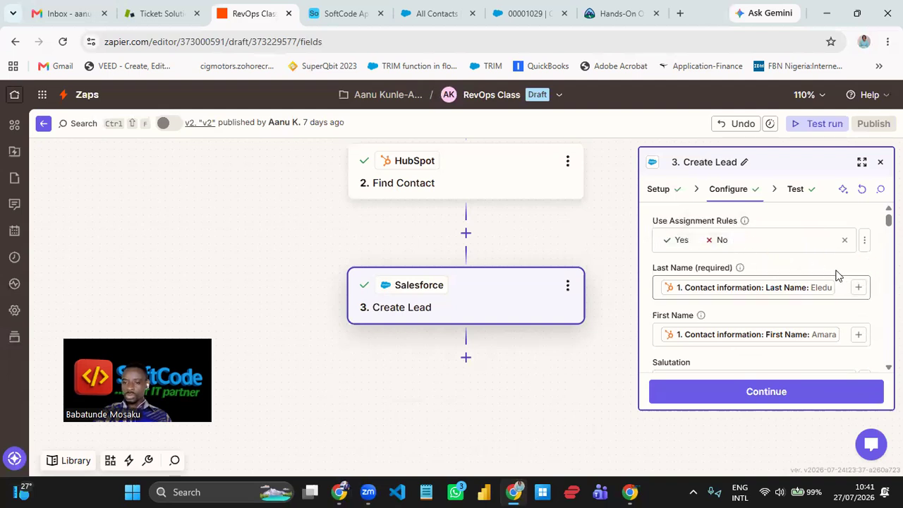
{"action": "scroll", "coordinate": [836, 270], "scroll_direction": "down", "scroll_amount": 1}
{"action": "scroll", "coordinate": [836, 274], "scroll_direction": "down", "scroll_amount": 3}
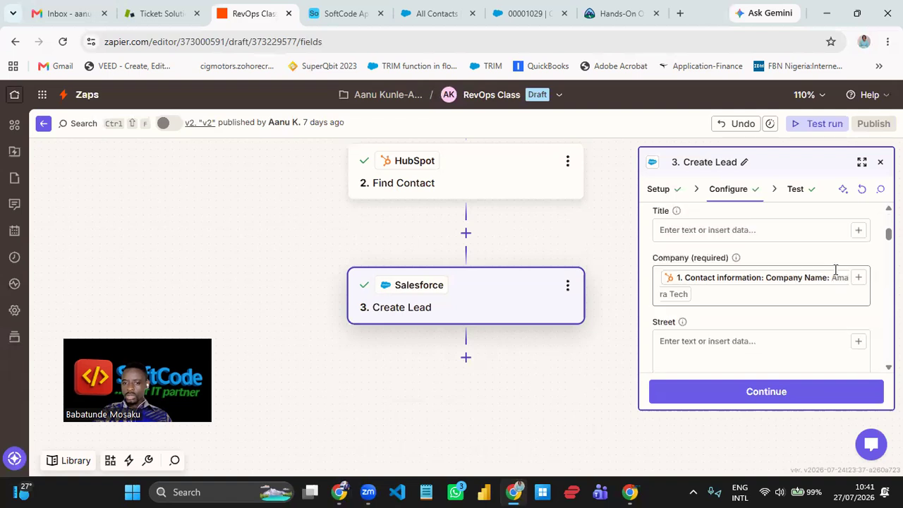
{"action": "scroll", "coordinate": [835, 274], "scroll_direction": "up", "scroll_amount": 1}
{"action": "scroll", "coordinate": [835, 274], "scroll_direction": "up", "scroll_amount": 3}
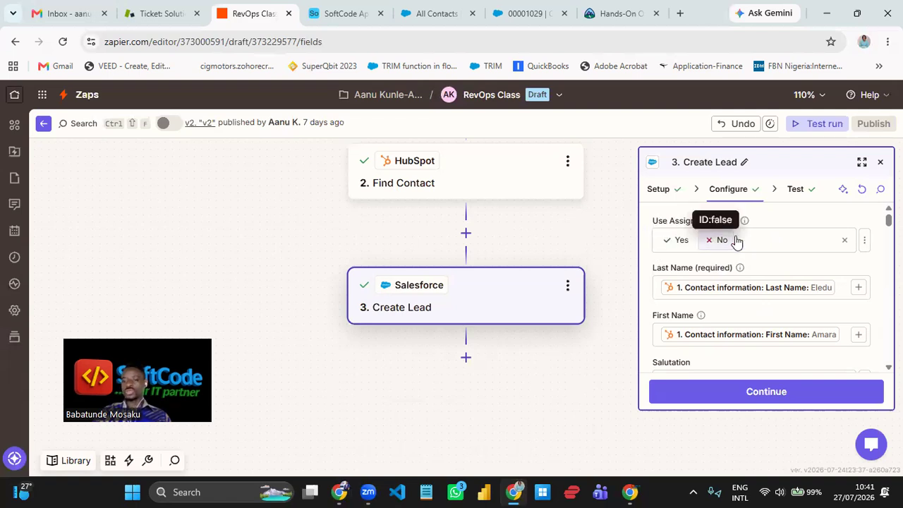
Close the Create Lead configuration, return to the Zapier home page and switch to the Zendesk to Salesforce Integration presentation
{"action": "left_click", "coordinate": [880, 162]}
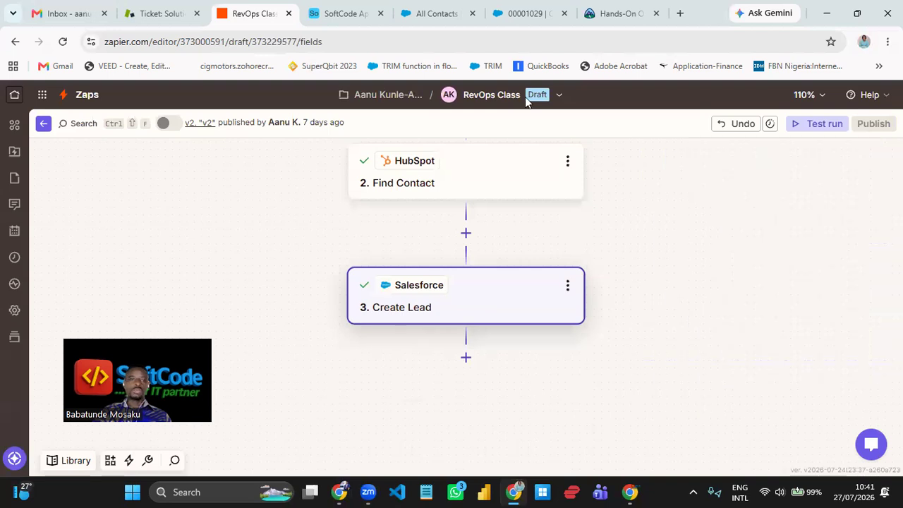
{"action": "left_click", "coordinate": [14, 95]}
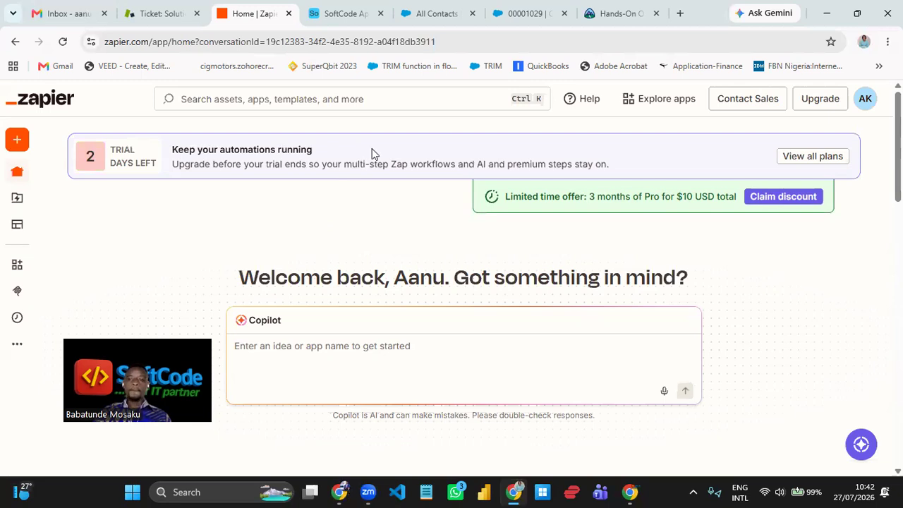
{"action": "key", "text": "alt+Tab"}
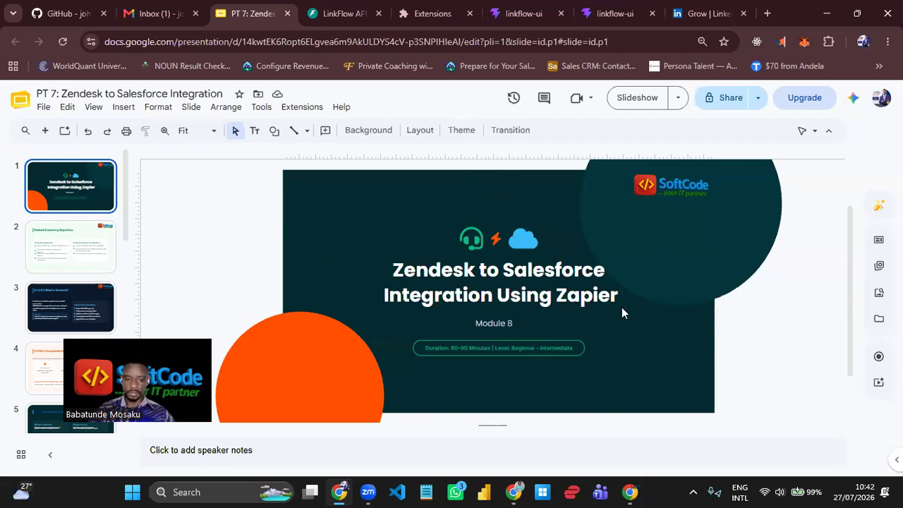
Present the Zendesk to Salesforce Integration slideshow and advance to the Module 8 Learning Objectives slide
{"action": "left_click", "coordinate": [633, 98]}
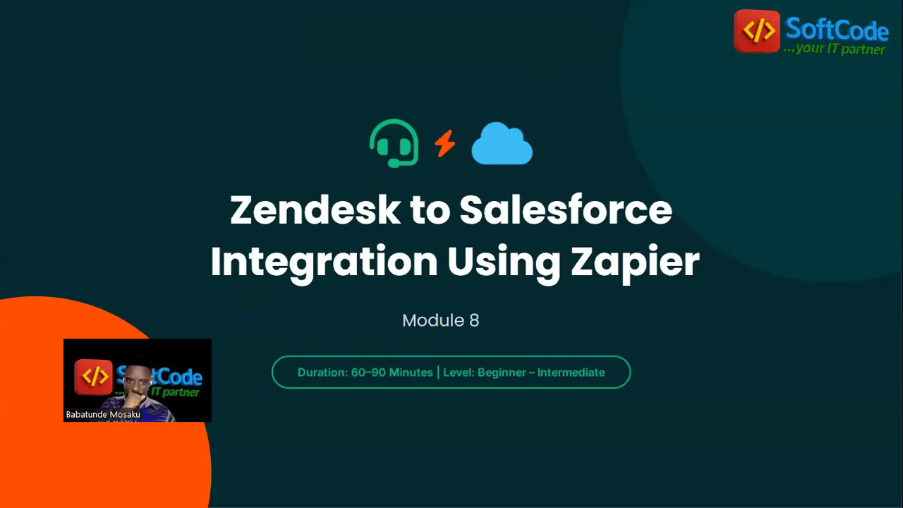
{"action": "key", "text": "Right"}
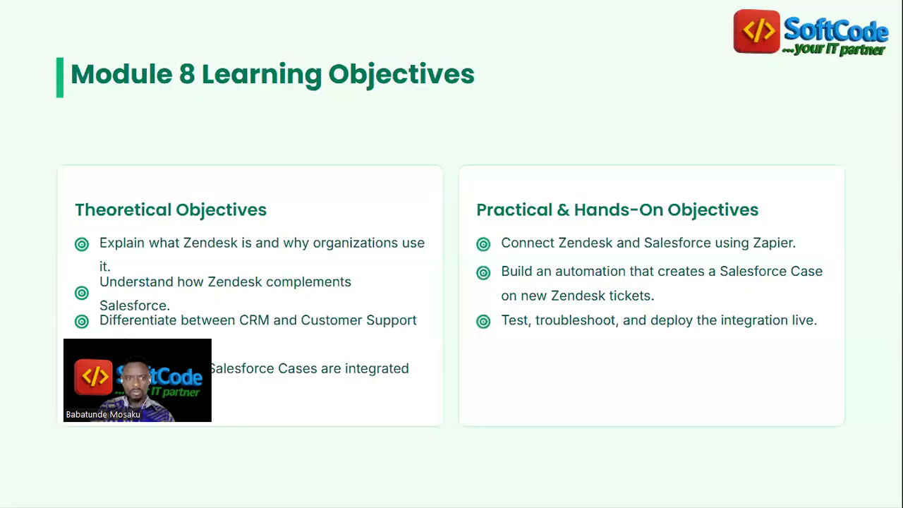
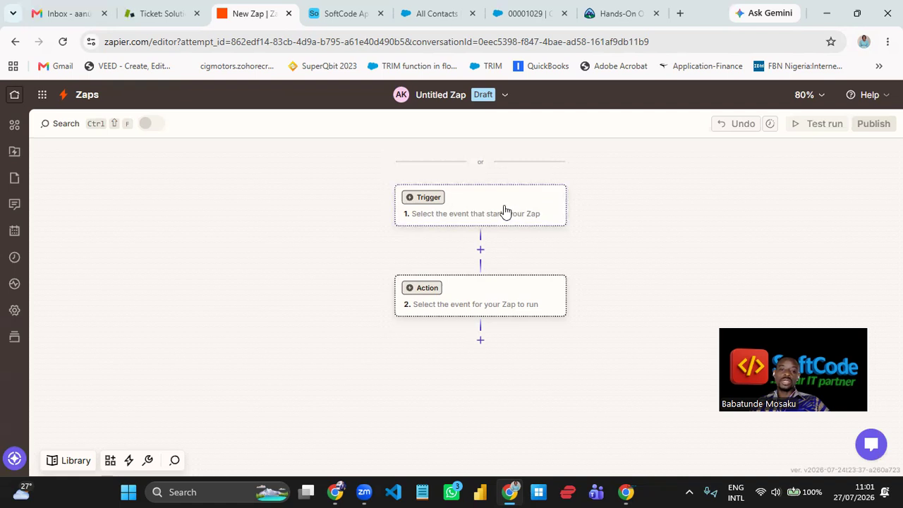
Rename the untitled draft Zap as Zendesk-Salesforce RevOps
{"action": "left_click", "coordinate": [453, 97]}
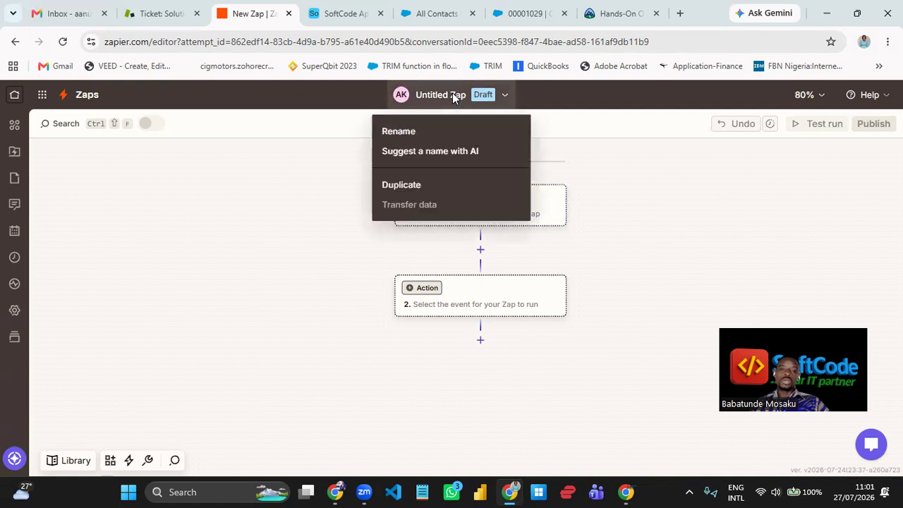
{"action": "left_click", "coordinate": [441, 131]}
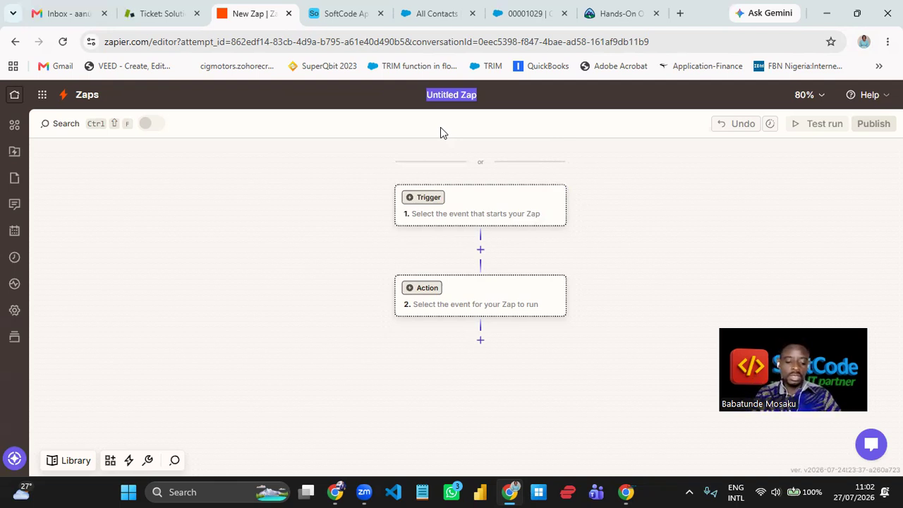
{"action": "type", "text": "Zendes"}
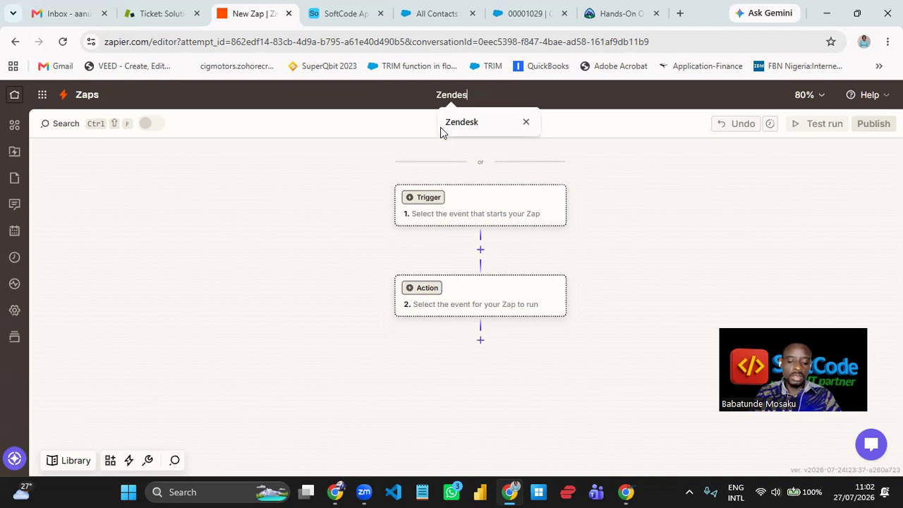
{"action": "type", "text": "k-Sal"}
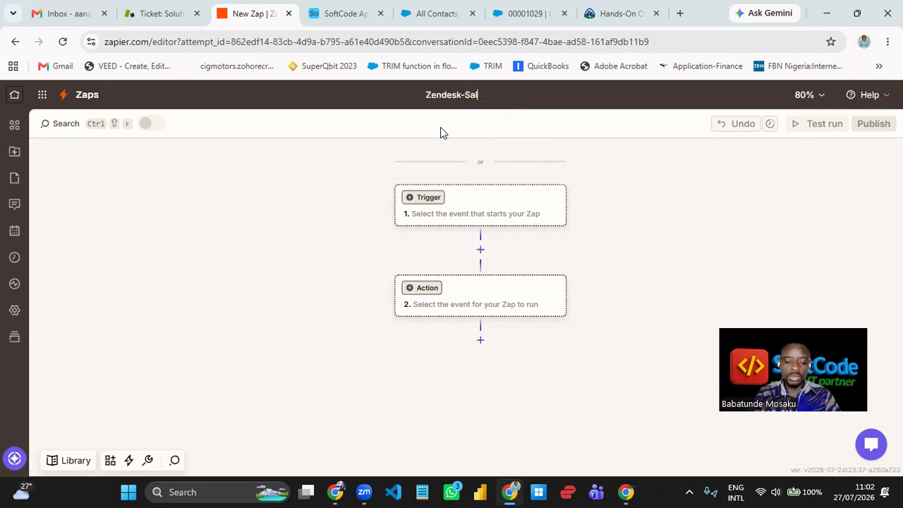
{"action": "type", "text": "esforce "}
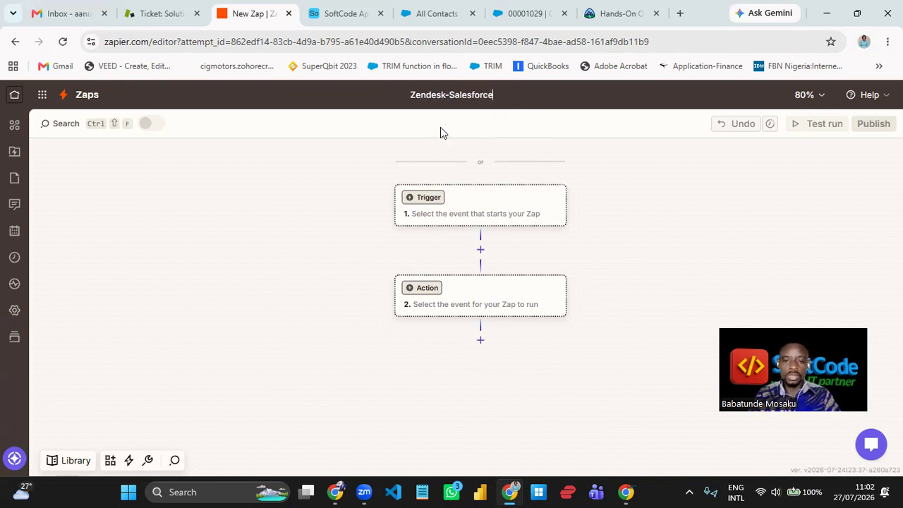
{"action": "type", "text": "Rev"}
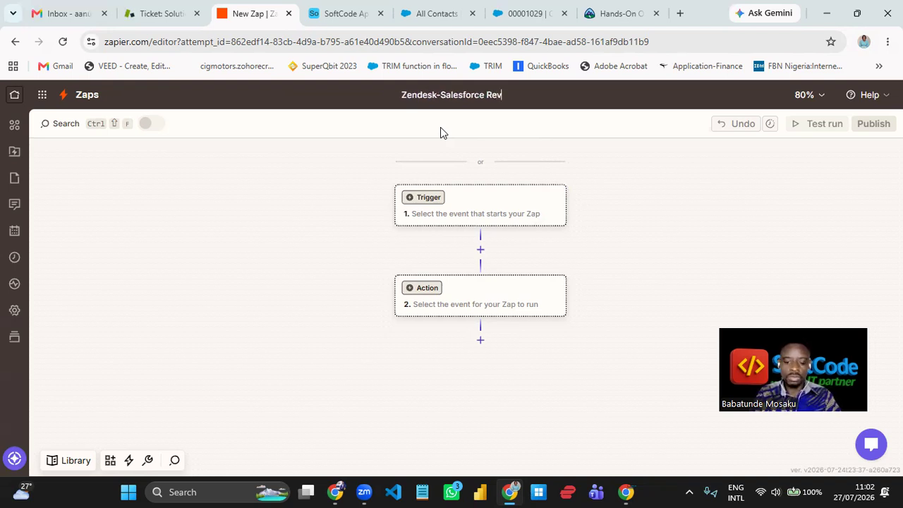
{"action": "type", "text": "Ops"}
{"action": "key", "text": "Return"}
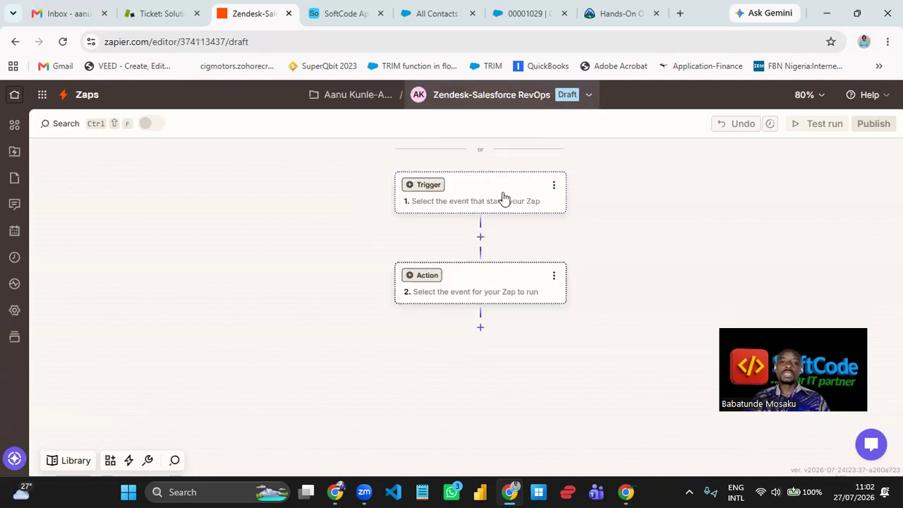
Switch to Zendesk, close the open Solution Install ticket and user record, and go to the home page
{"action": "left_click", "coordinate": [501, 197]}
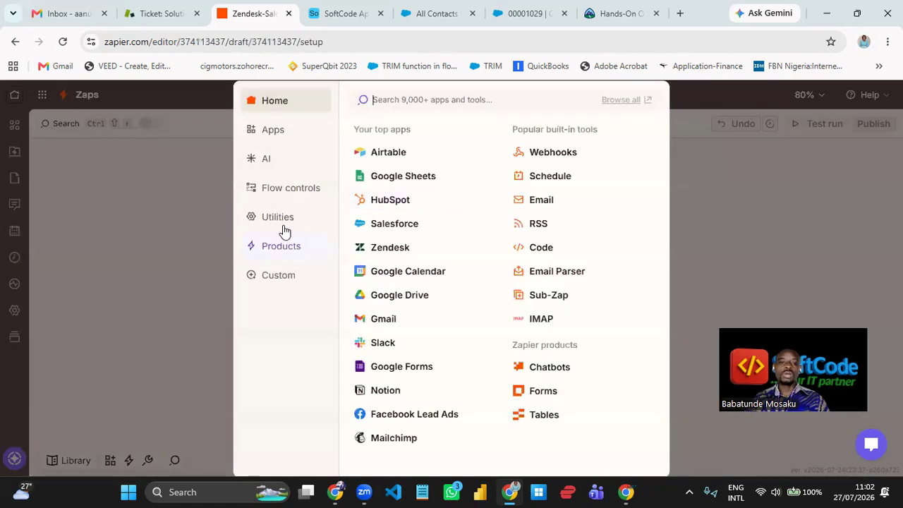
{"action": "left_click", "coordinate": [722, 213]}
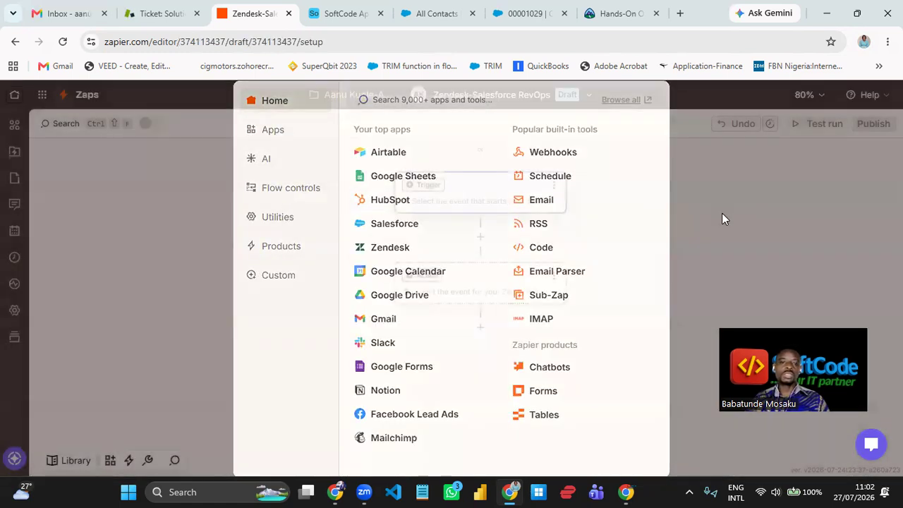
{"action": "left_click", "coordinate": [161, 14]}
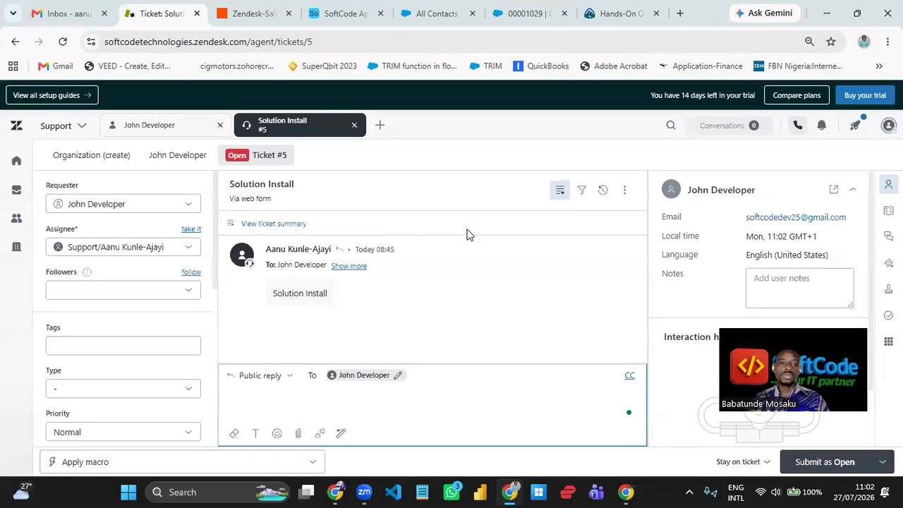
{"action": "left_click", "coordinate": [342, 132]}
{"action": "left_click", "coordinate": [354, 125]}
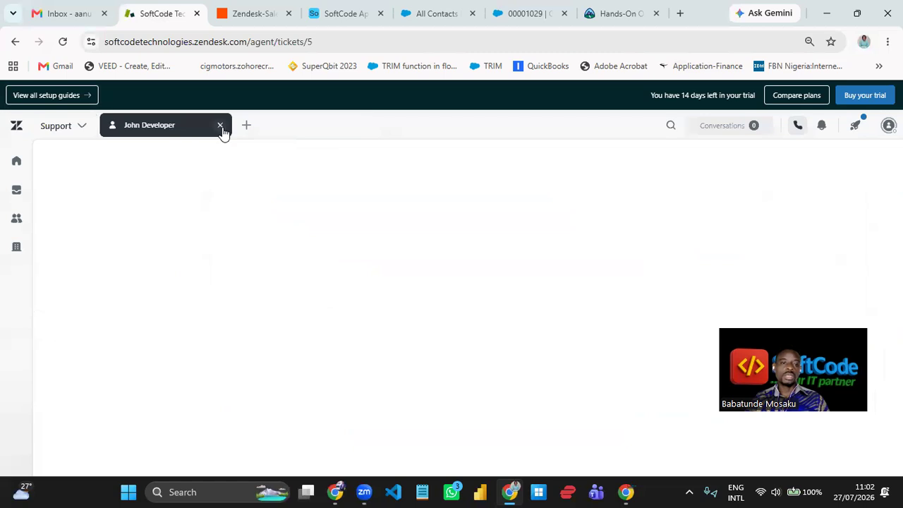
{"action": "left_click", "coordinate": [220, 127]}
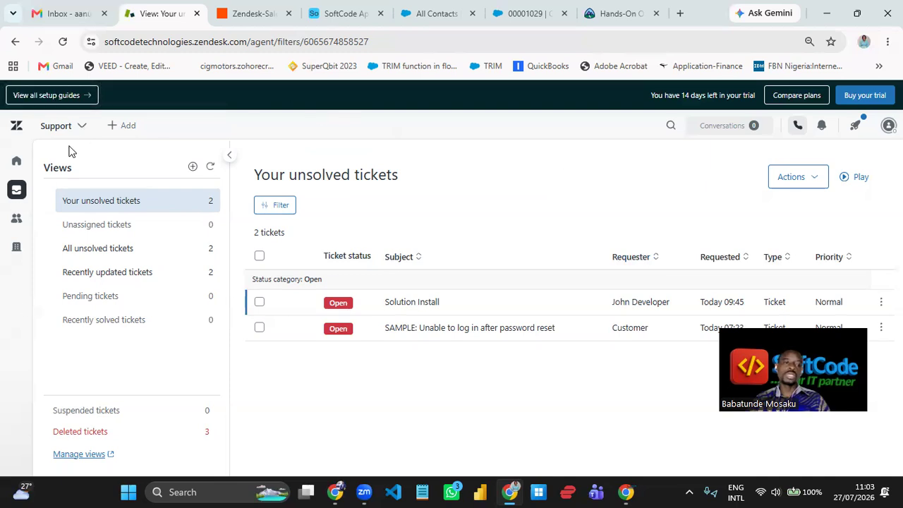
{"action": "left_click", "coordinate": [17, 163]}
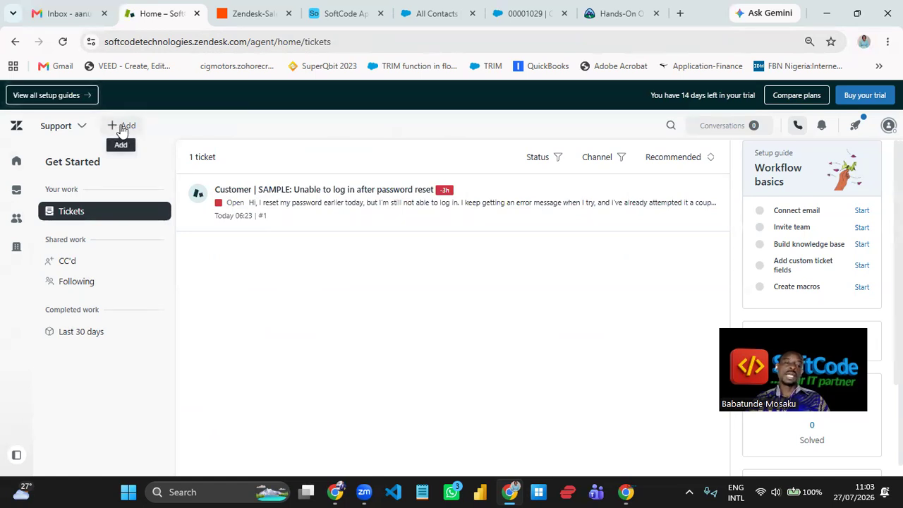
Start adding a new Zendesk user and enter the user's full name
{"action": "left_click", "coordinate": [112, 128]}
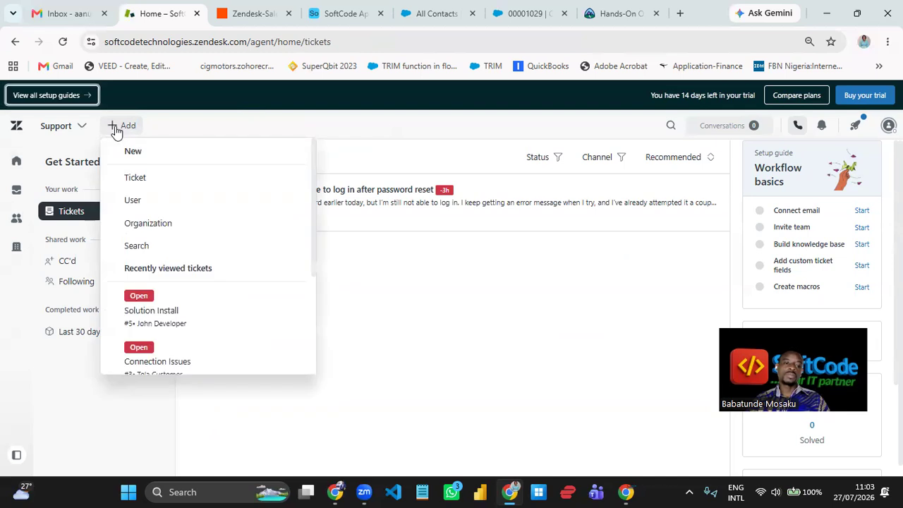
{"action": "left_click", "coordinate": [150, 204]}
{"action": "left_click", "coordinate": [357, 226]}
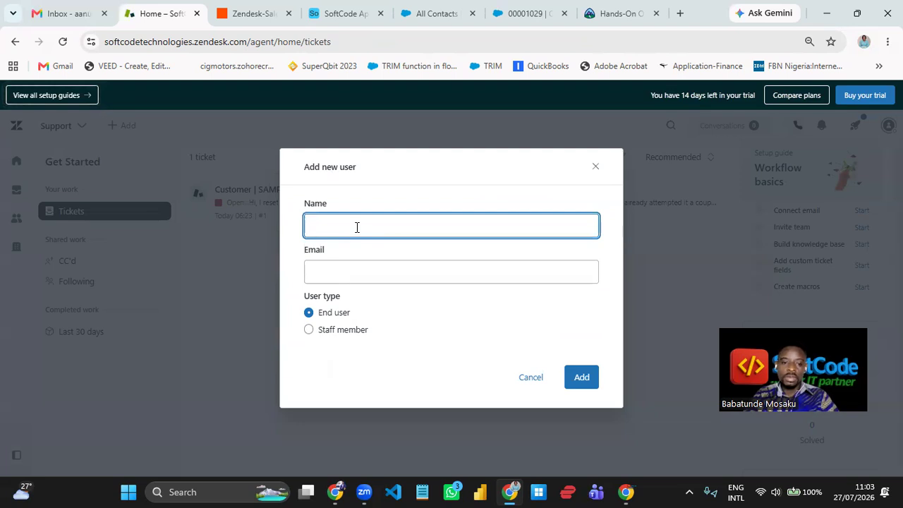
{"action": "type", "text": "Kin"}
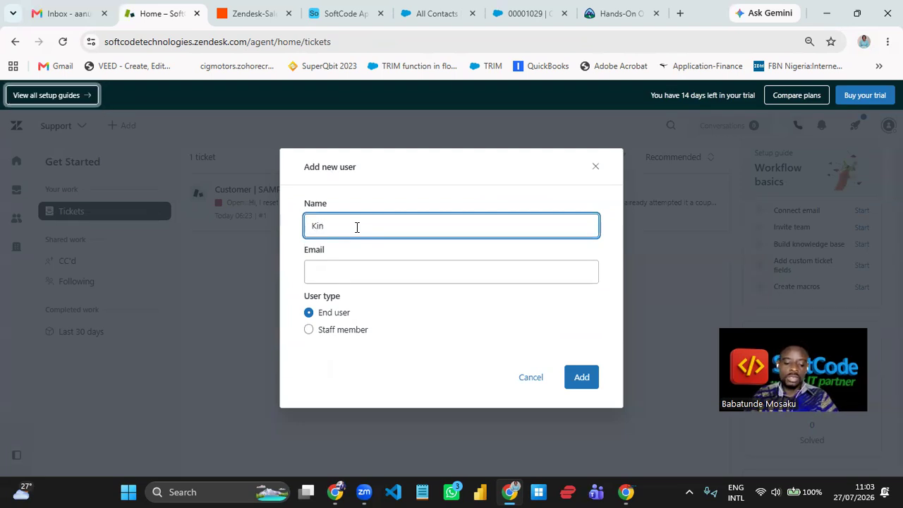
{"action": "type", "text": "gs;ley"}
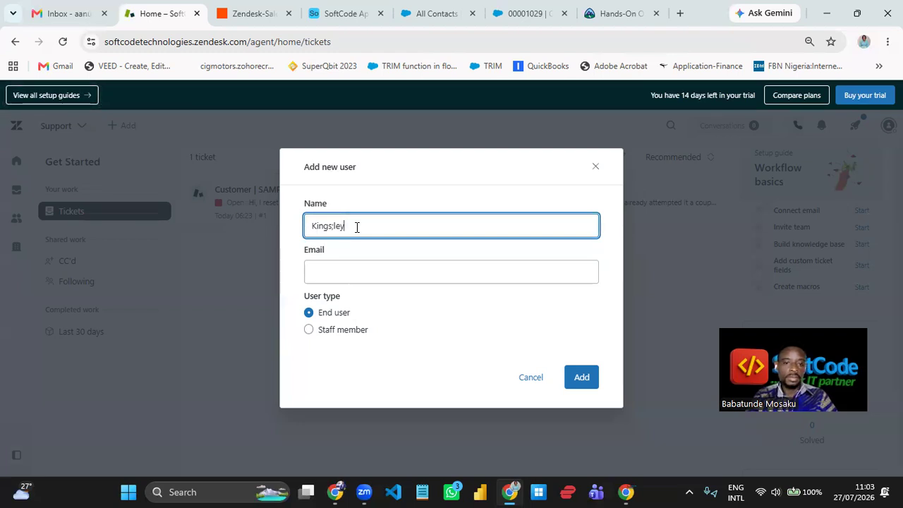
{"action": "key", "text": "BackSpace"}
{"action": "key", "text": "BackSpace"}
{"action": "key", "text": "BackSpace"}
{"action": "key", "text": "BackSpace"}
{"action": "type", "text": "ley "}
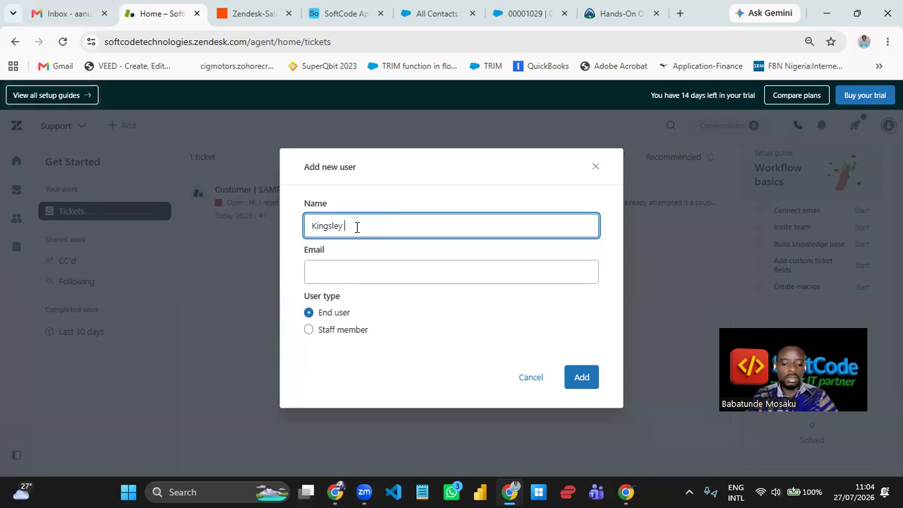
{"action": "type", "text": "Developer"}
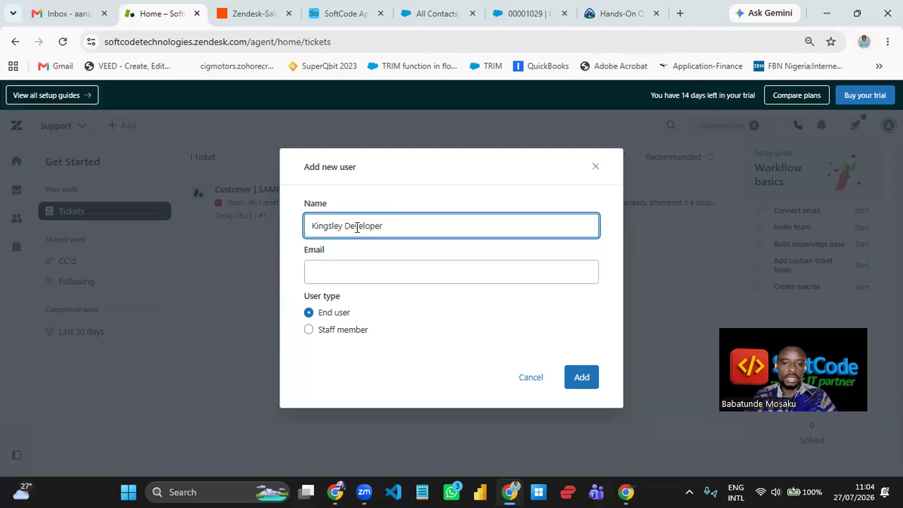
Fill in the new user's email, keep the End user type, add the user and close the resulting profile
{"action": "left_click", "coordinate": [350, 278]}
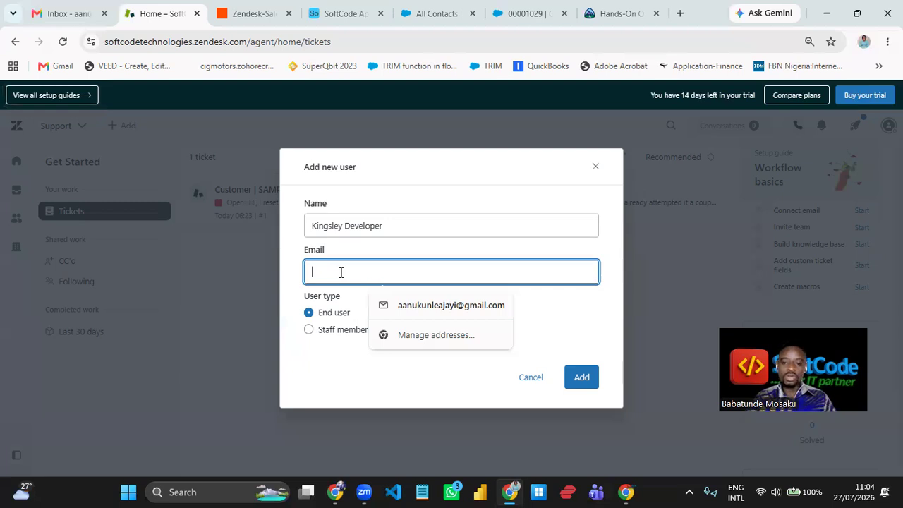
{"action": "left_click", "coordinate": [375, 403]}
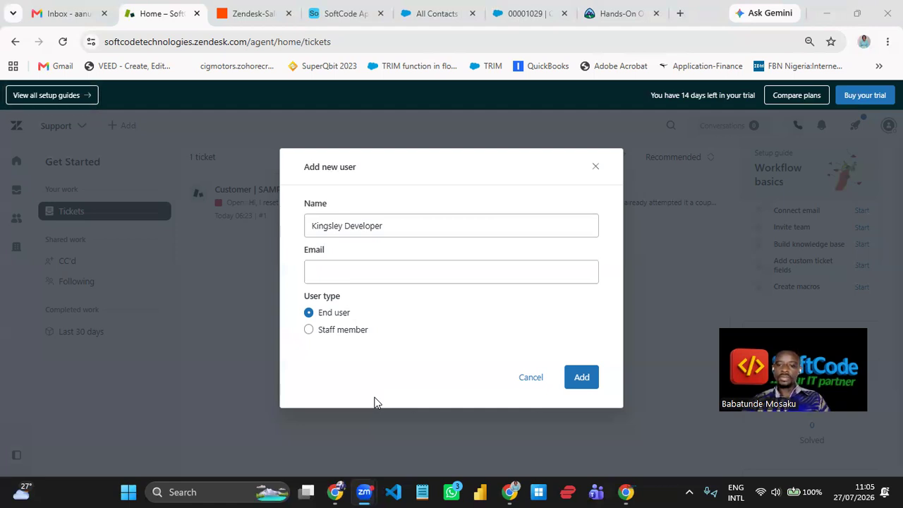
{"action": "left_click", "coordinate": [316, 273]}
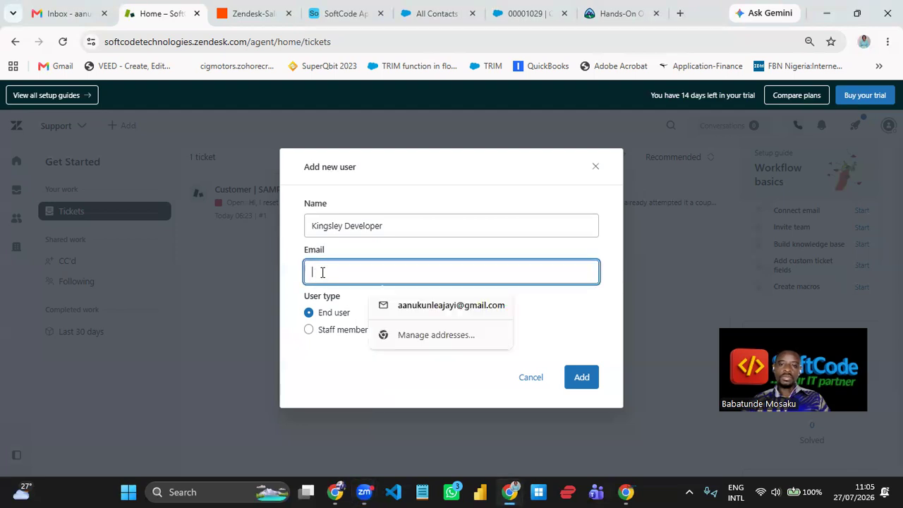
{"action": "left_click", "coordinate": [433, 186]}
{"action": "left_click", "coordinate": [351, 272]}
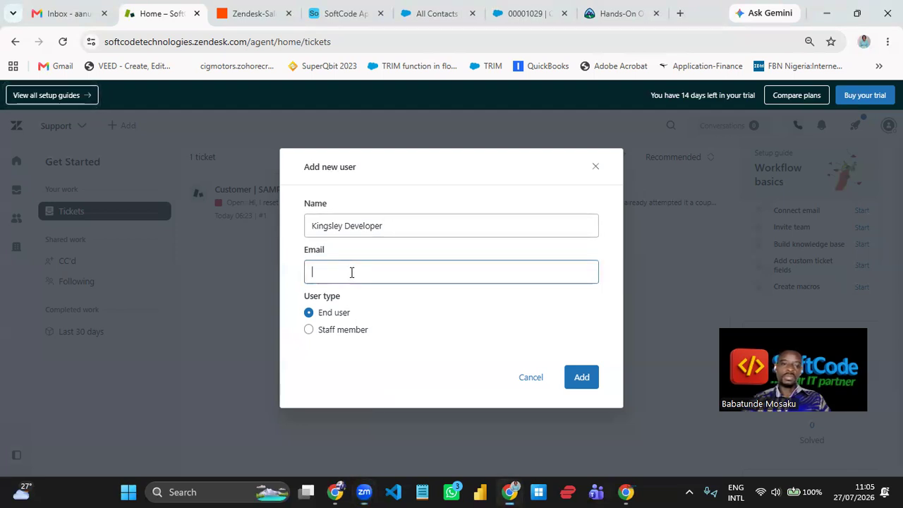
{"action": "key", "text": "ctrl+v"}
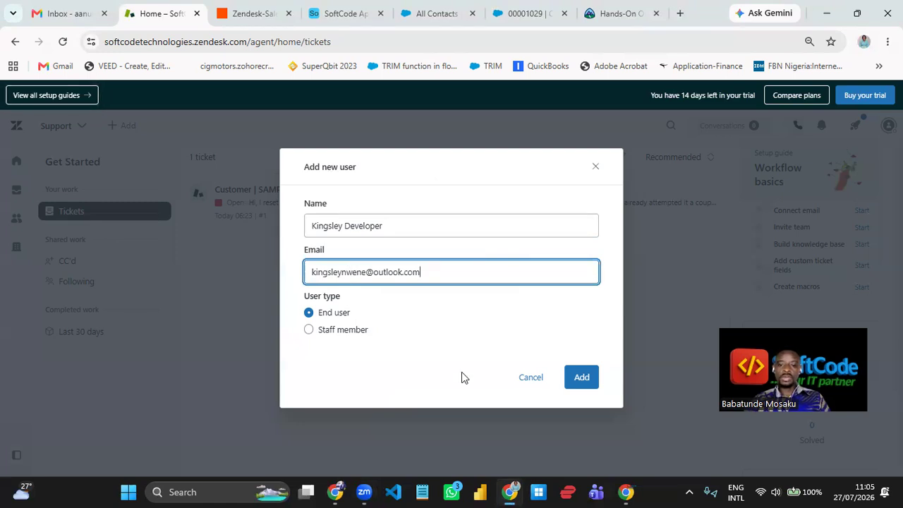
{"action": "left_click_drag", "start_coordinate": [346, 300], "coordinate": [303, 298]}
{"action": "left_click", "coordinate": [295, 318]}
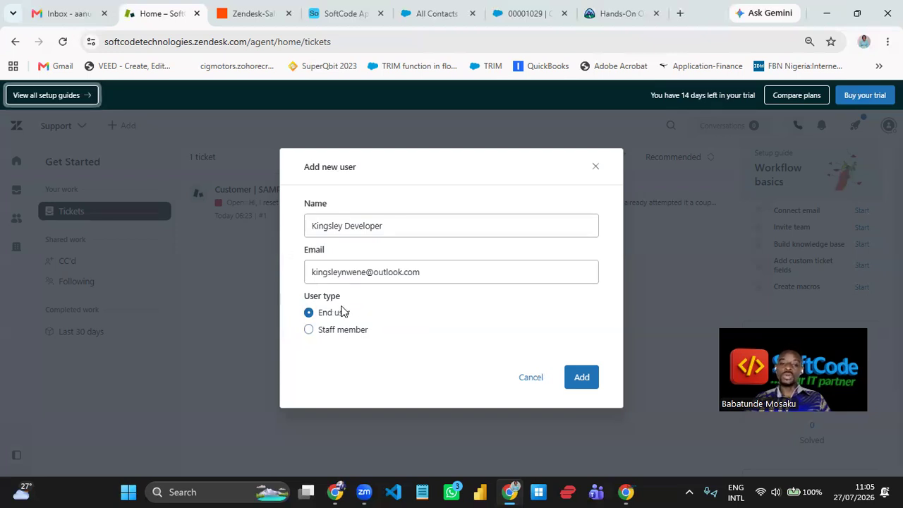
{"action": "left_click", "coordinate": [581, 379]}
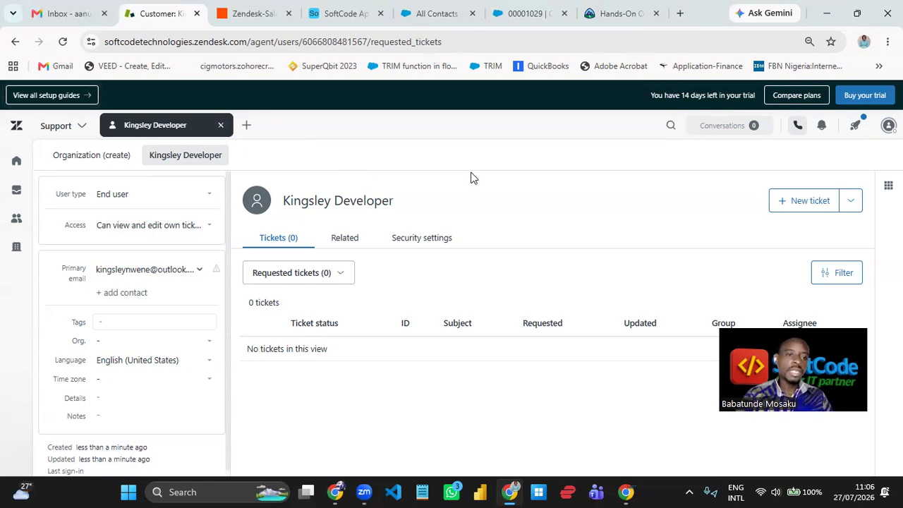
{"action": "left_click", "coordinate": [221, 127]}
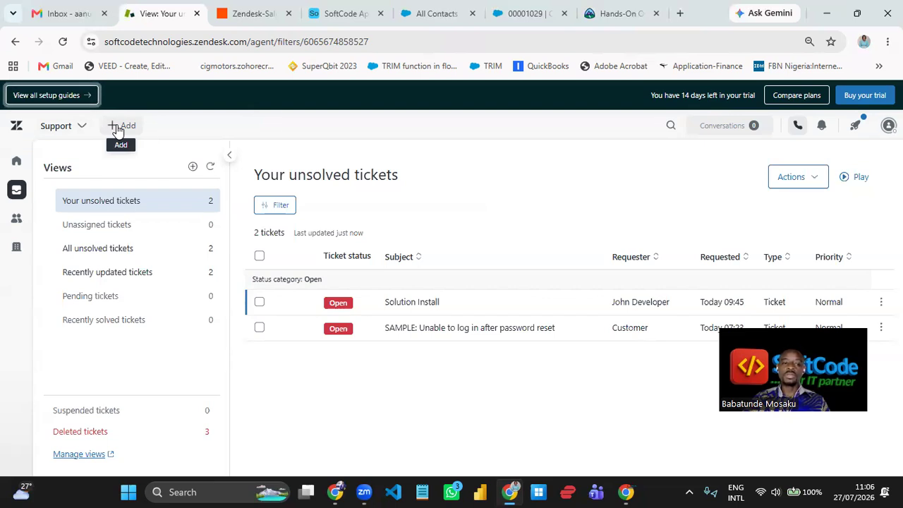
Create a new ticket and set the newly added end user as its requester
{"action": "left_click", "coordinate": [116, 128]}
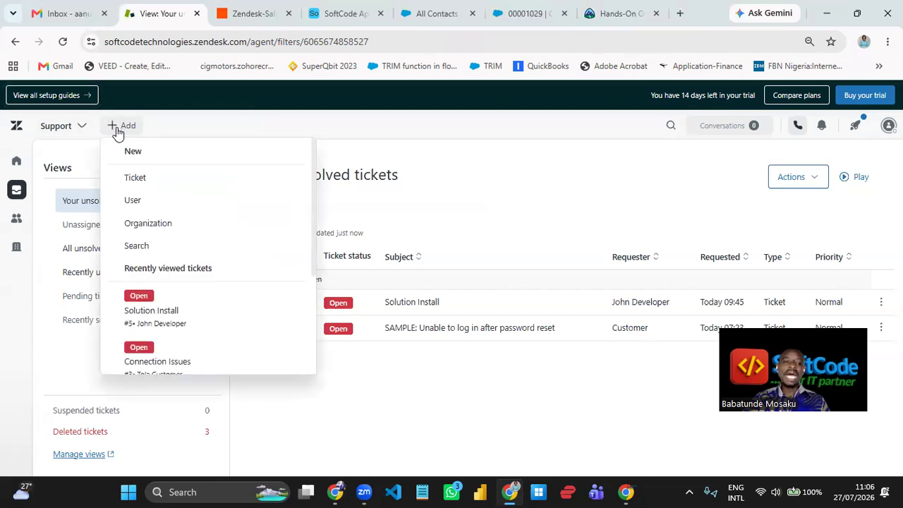
{"action": "left_click", "coordinate": [136, 182]}
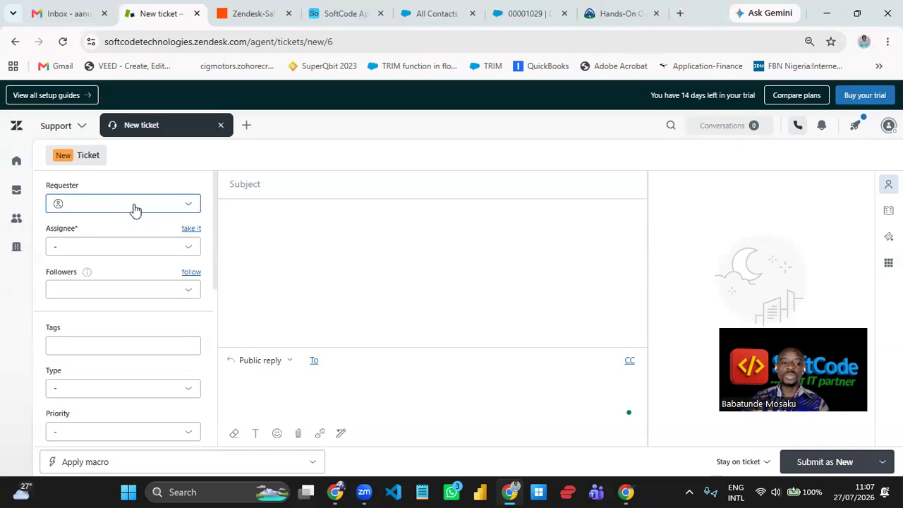
{"action": "left_click", "coordinate": [134, 205]}
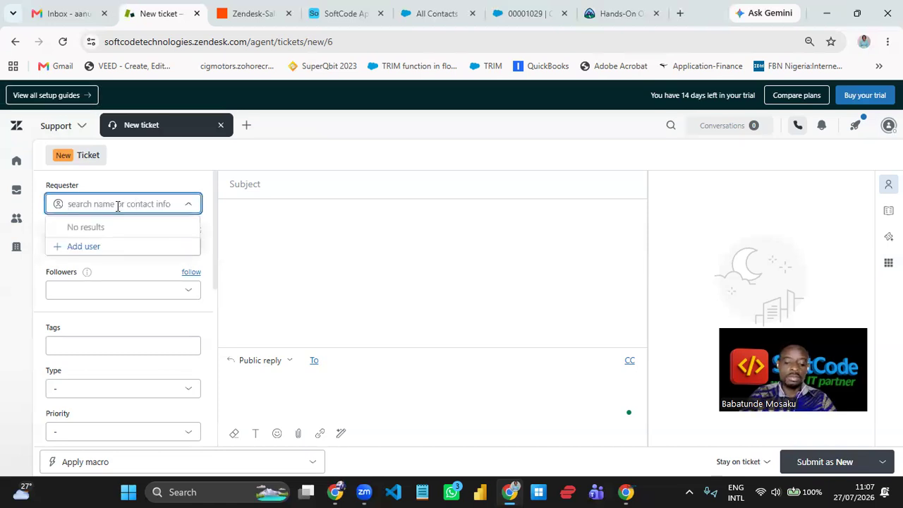
{"action": "type", "text": "kin"}
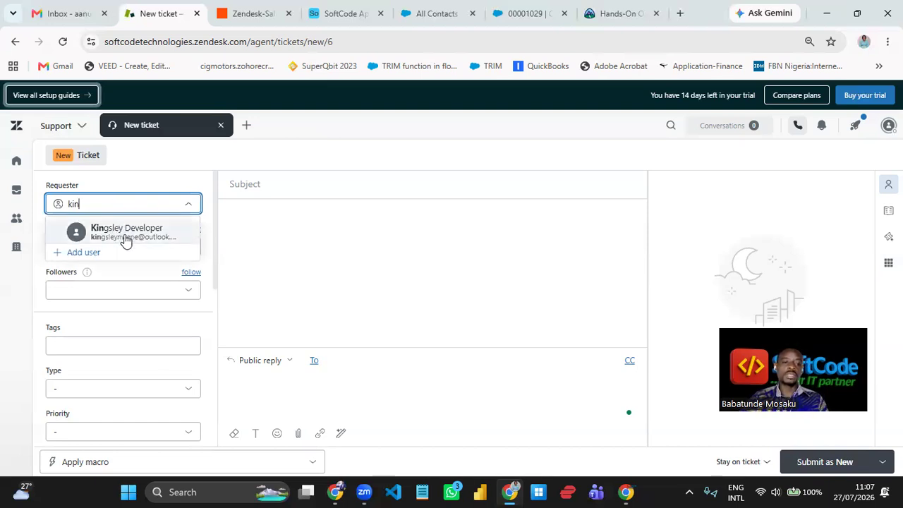
{"action": "left_click", "coordinate": [126, 239]}
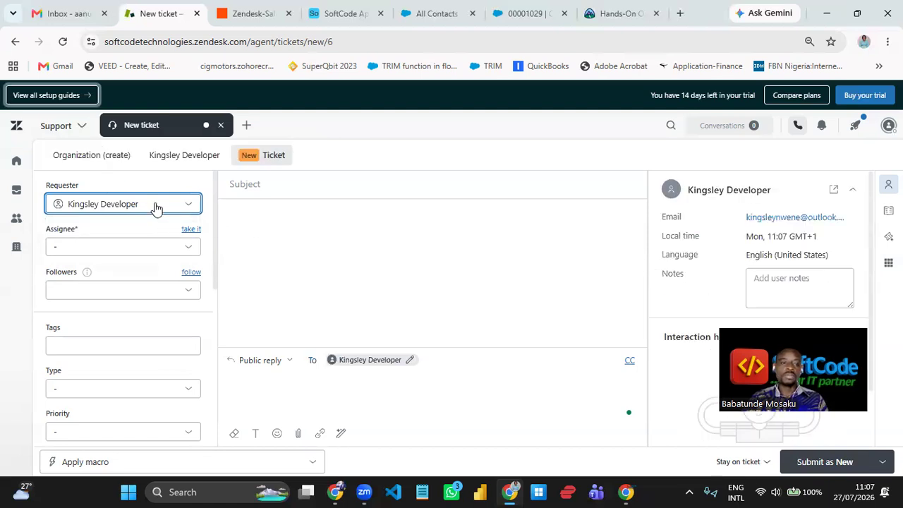
Assign the new ticket to the agent listed in the Support group
{"action": "left_click", "coordinate": [154, 252]}
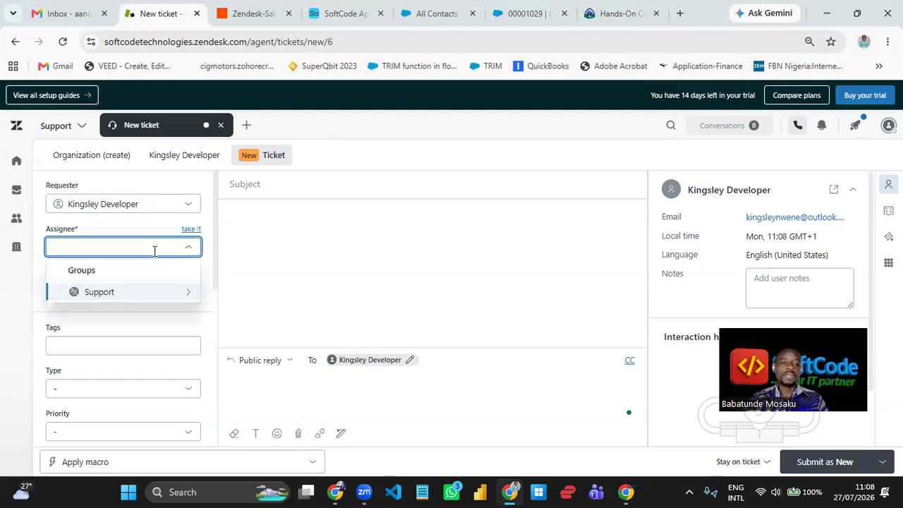
{"action": "left_click", "coordinate": [147, 299]}
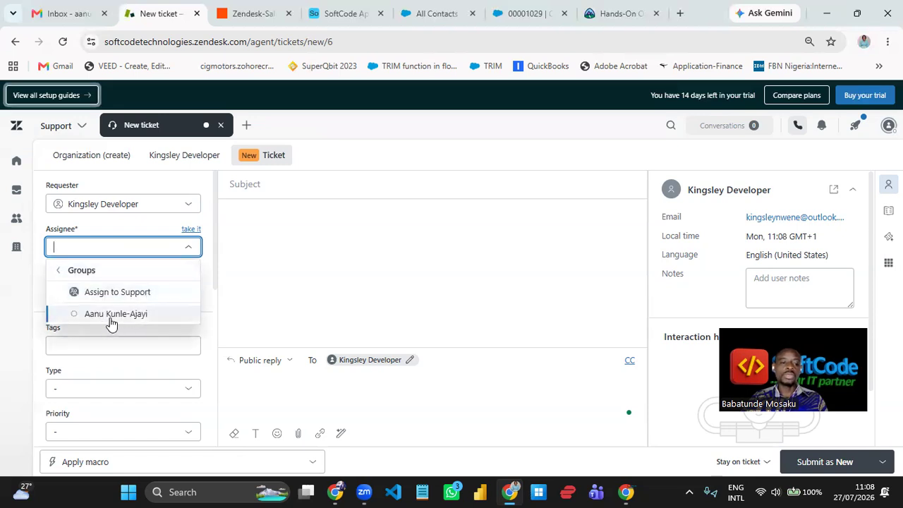
{"action": "left_click", "coordinate": [330, 258]}
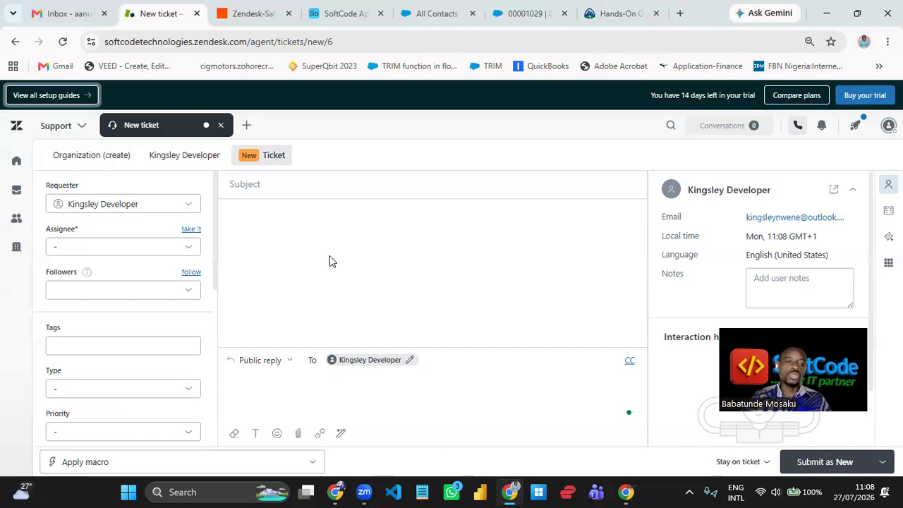
{"action": "left_click", "coordinate": [131, 247]}
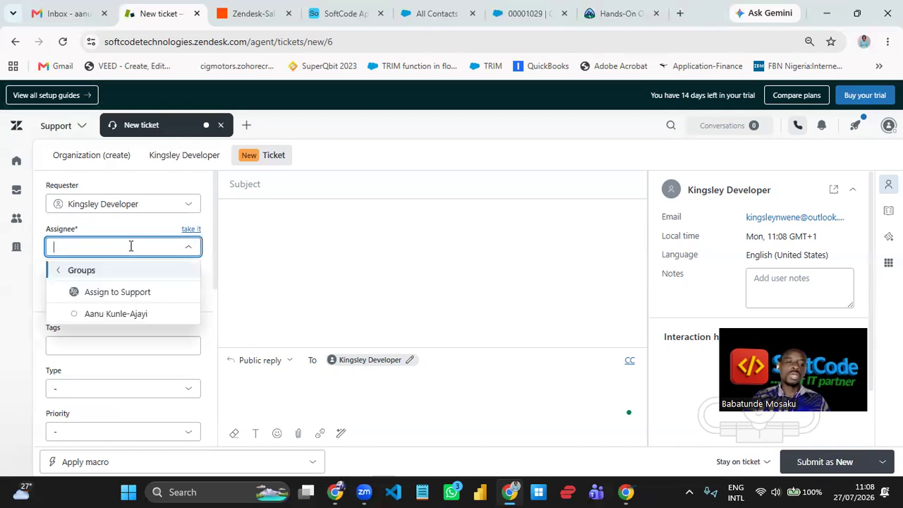
{"action": "left_click", "coordinate": [111, 315]}
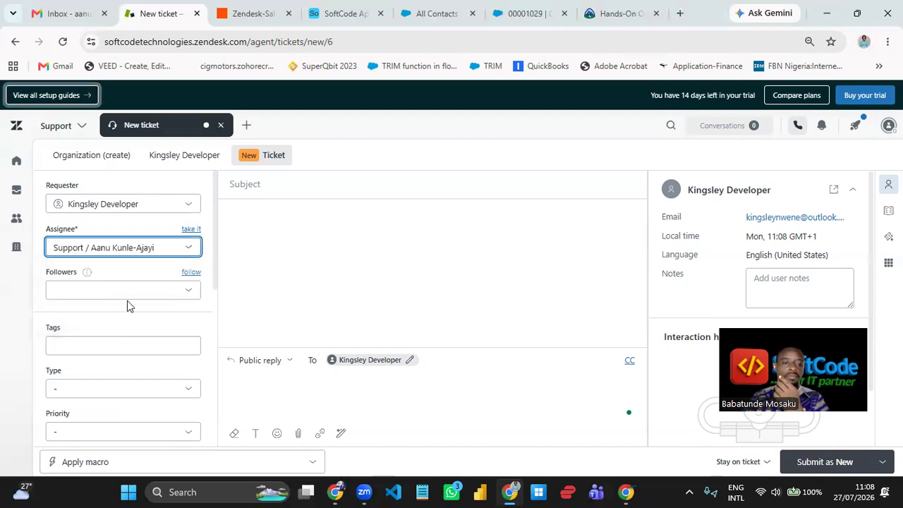
Enter "RevOps Training Feedback" as the ticket's subject and copy that text
{"action": "left_click", "coordinate": [307, 184]}
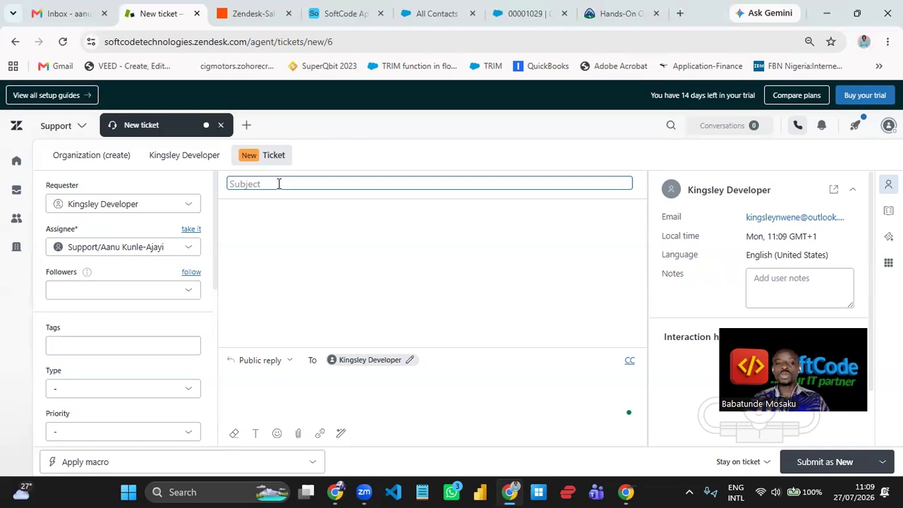
{"action": "left_click", "coordinate": [279, 184]}
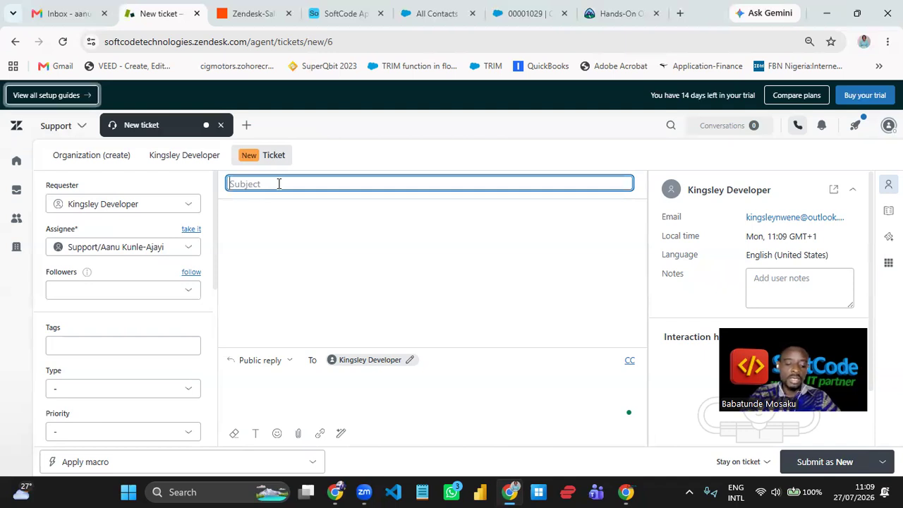
{"action": "type", "text": "RevOps"}
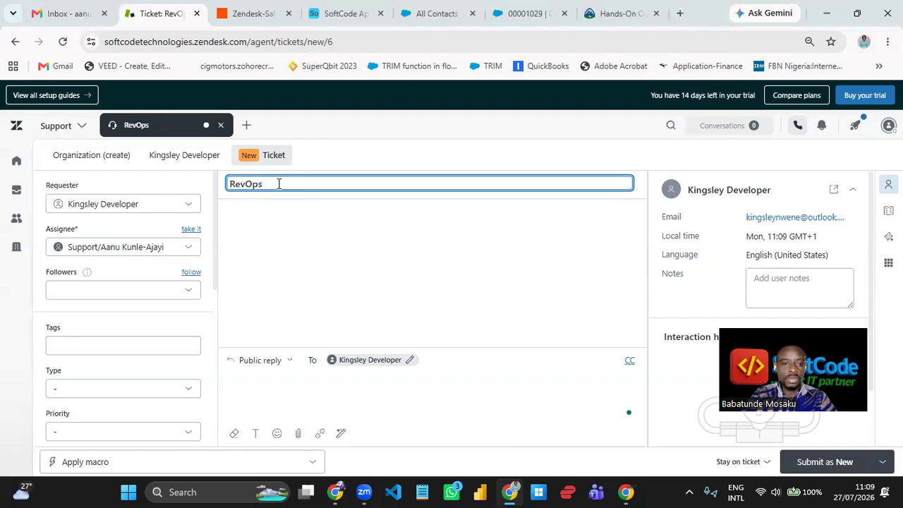
{"action": "type", "text": " Tra"}
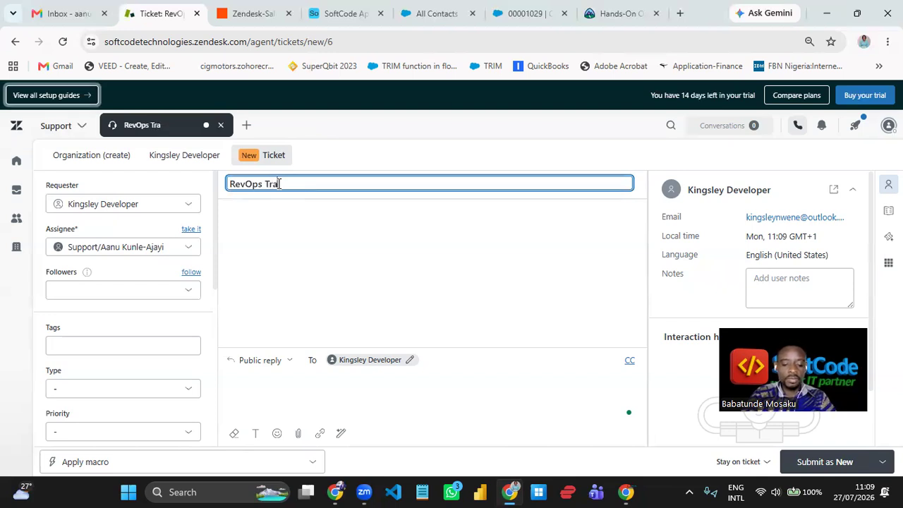
{"action": "type", "text": "ining Feedb"}
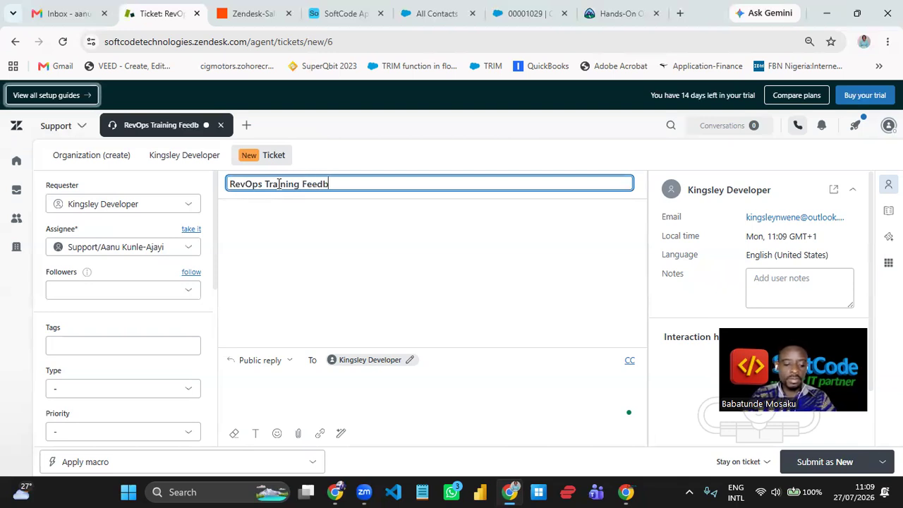
{"action": "type", "text": "ck"}
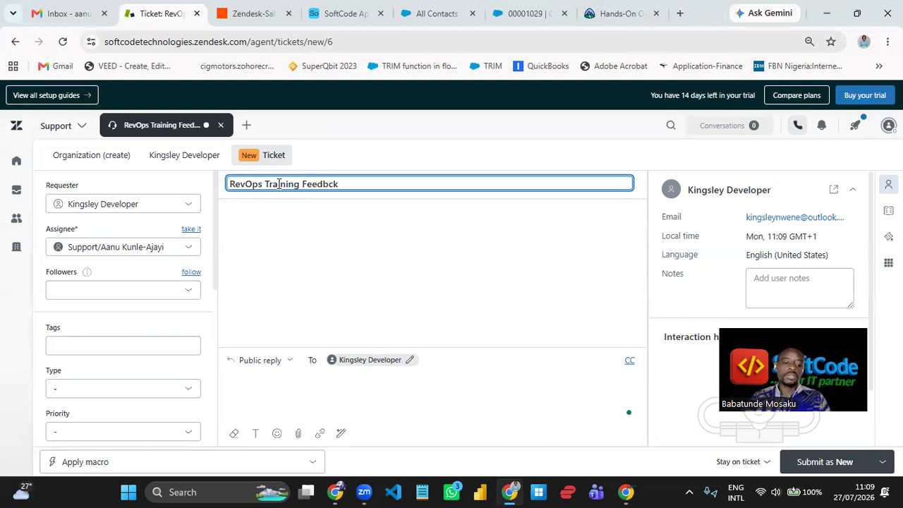
{"action": "key", "text": "BackSpace"}
{"action": "key", "text": "BackSpace"}
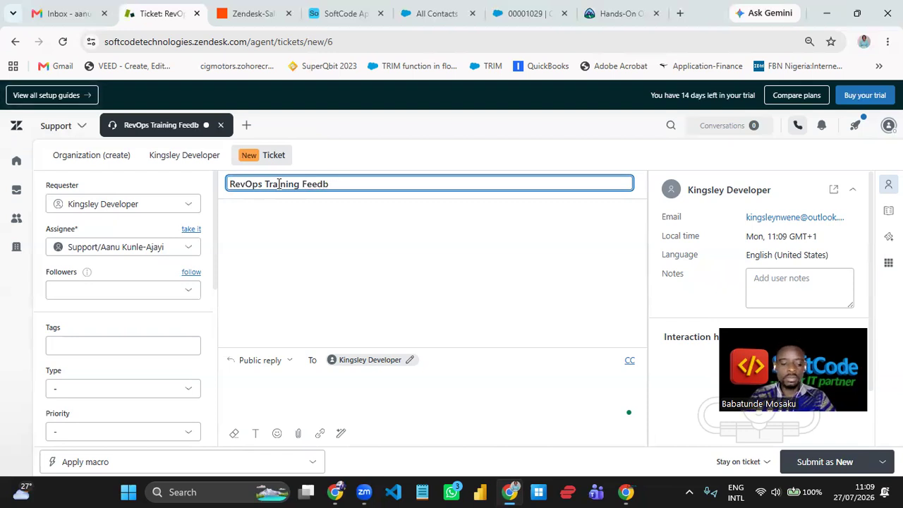
{"action": "type", "text": "ack"}
{"action": "key", "text": "ctrl+a"}
{"action": "key", "text": "ctrl+c"}
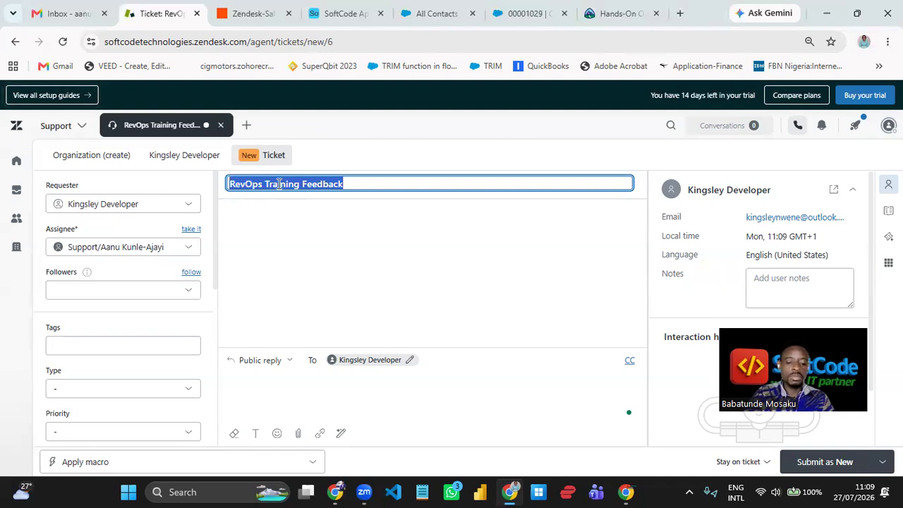
{"action": "left_click", "coordinate": [370, 269]}
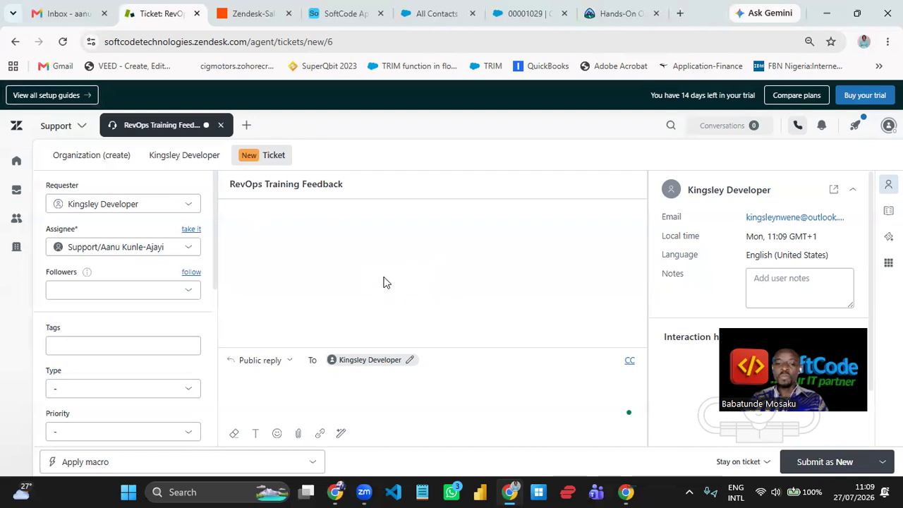
Paste the copied subject into the public reply and extend it to read "RevOps Training Feedback description testing."
{"action": "left_click", "coordinate": [320, 396]}
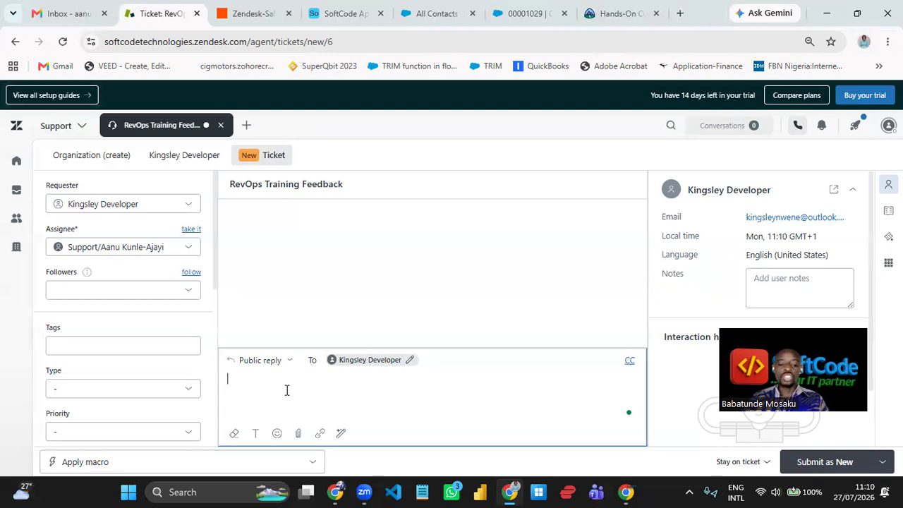
{"action": "key", "text": "ctrl+v"}
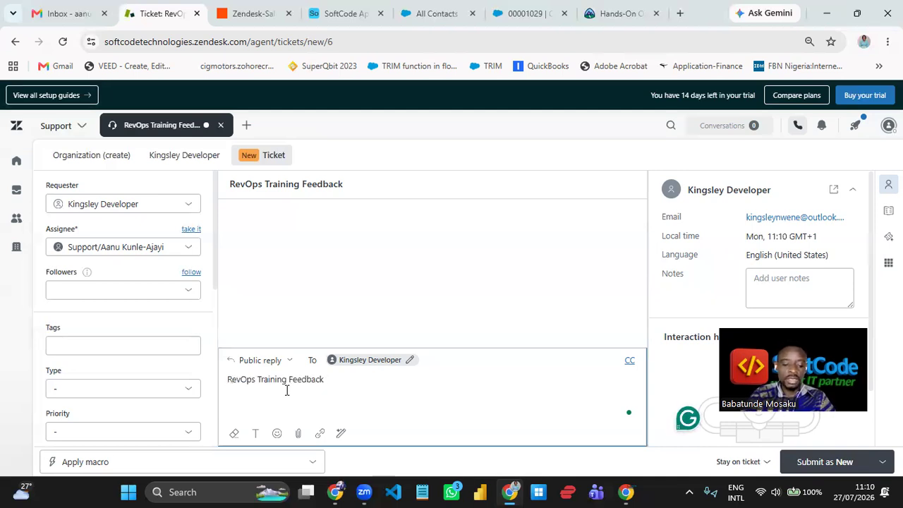
{"action": "type", "text": "De"}
{"action": "key", "text": "BackSpace"}
{"action": "key", "text": "BackSpace"}
{"action": "type", "text": "de"}
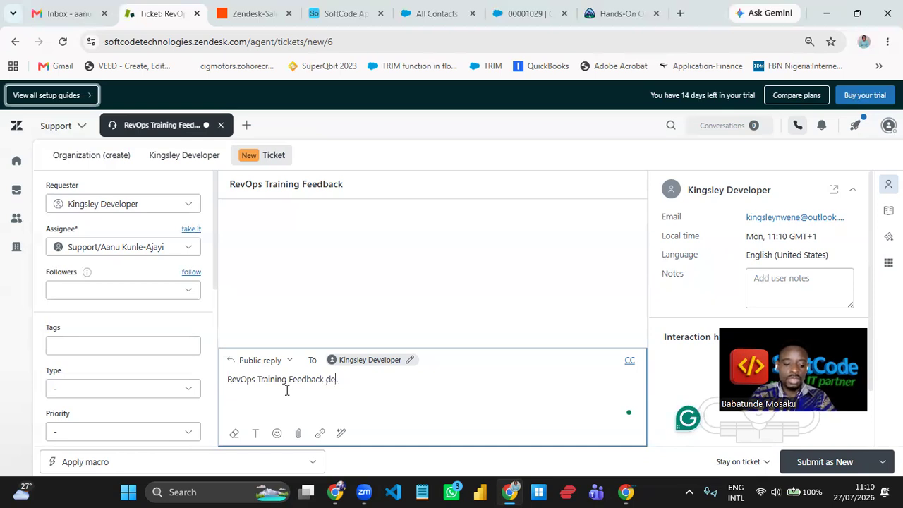
{"action": "type", "text": "scription te"}
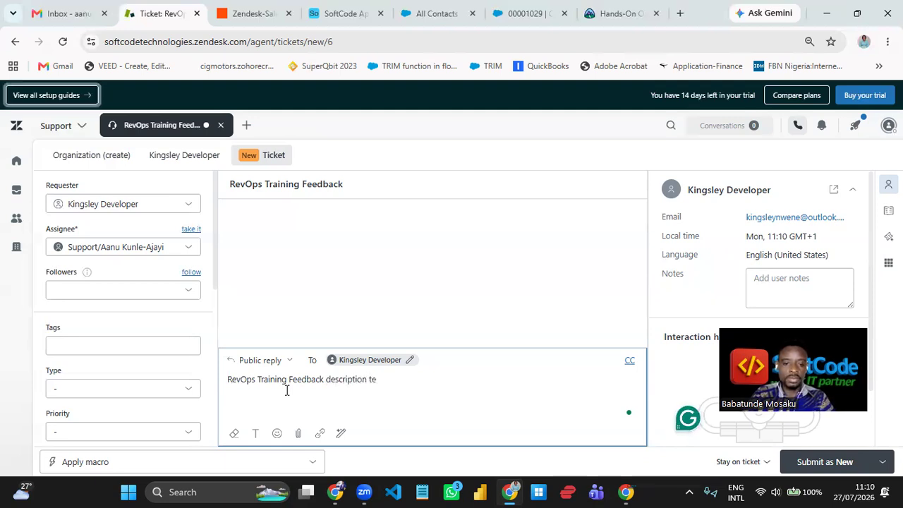
{"action": "type", "text": "sting."}
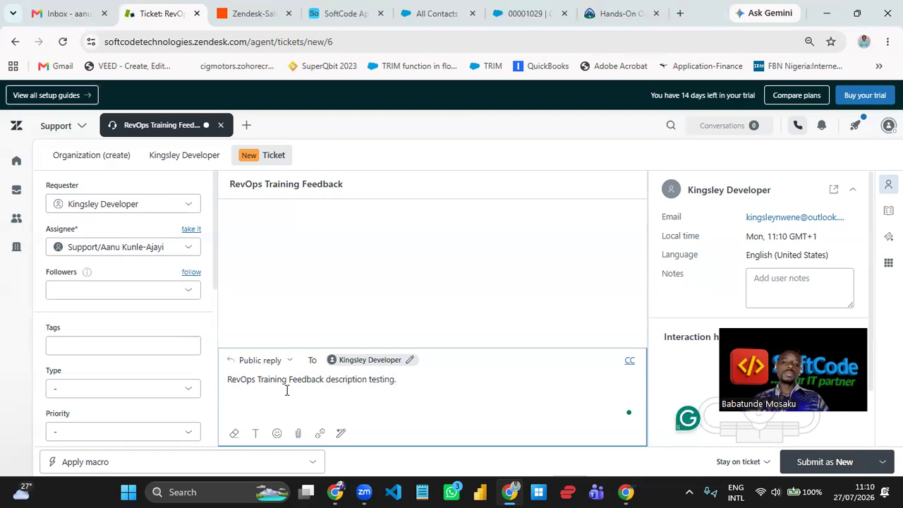
{"action": "left_click", "coordinate": [444, 287]}
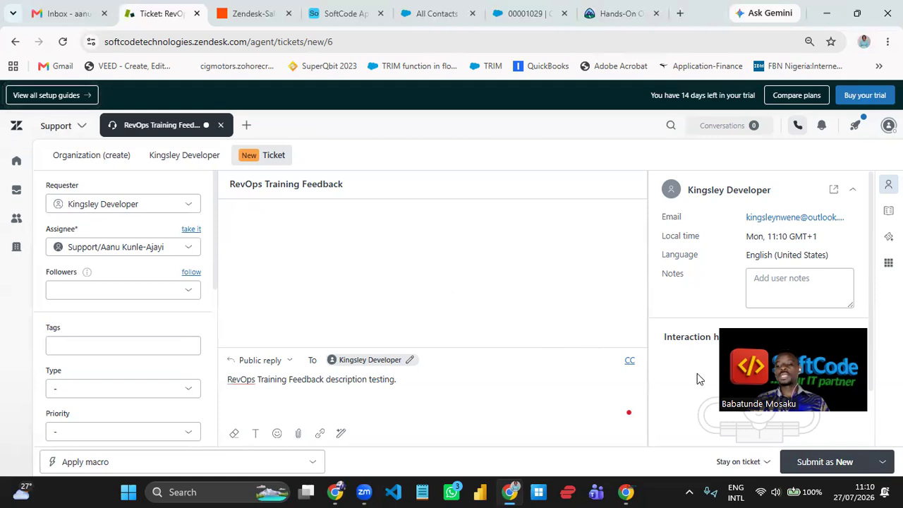
Review the available submit statuses and submit the RevOps Training Feedback ticket as New
{"action": "left_click", "coordinate": [841, 466]}
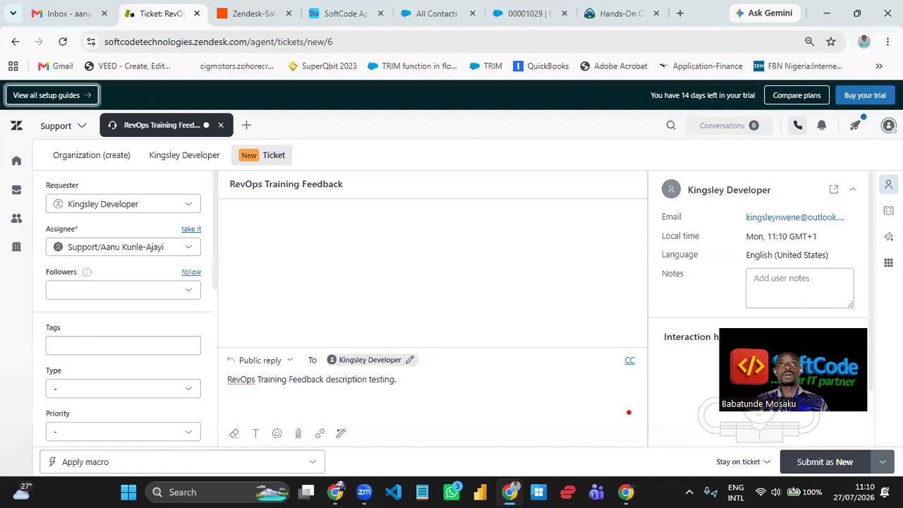
{"action": "left_click", "coordinate": [882, 462]}
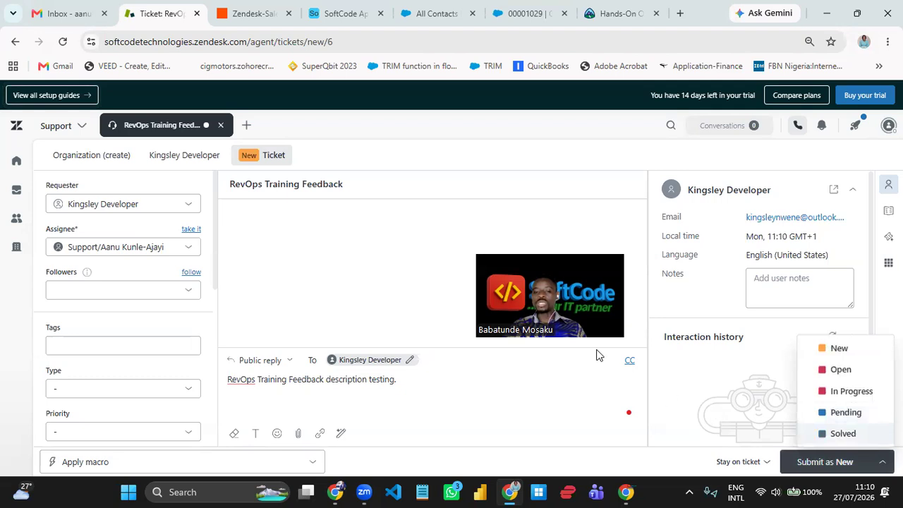
{"action": "left_click", "coordinate": [404, 252]}
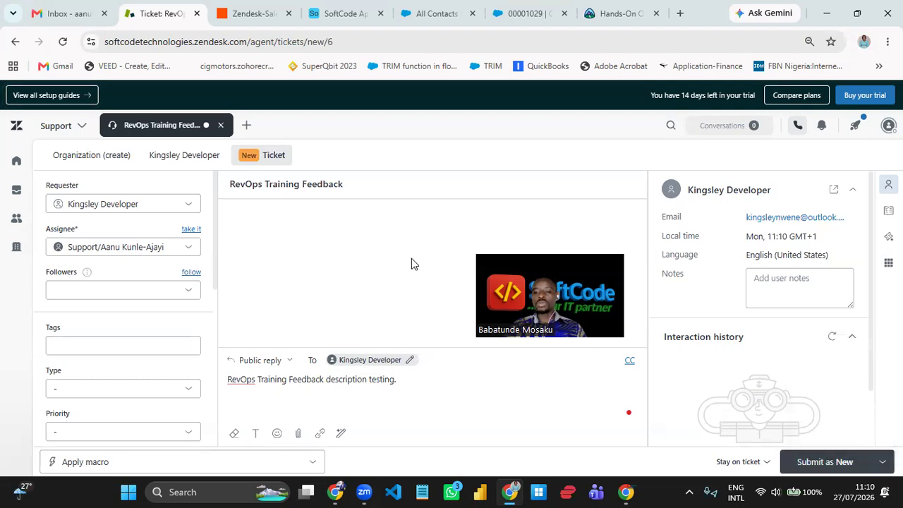
{"action": "left_click", "coordinate": [835, 463]}
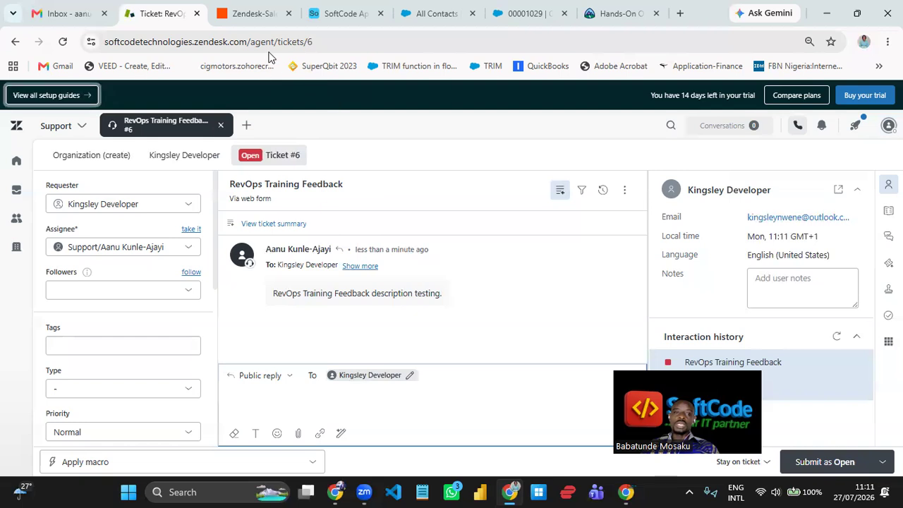
Switch to Zapier and return to the Zendesk-Salesforce RevOps draft Zap
{"action": "mouse_move", "coordinate": [254, 19]}
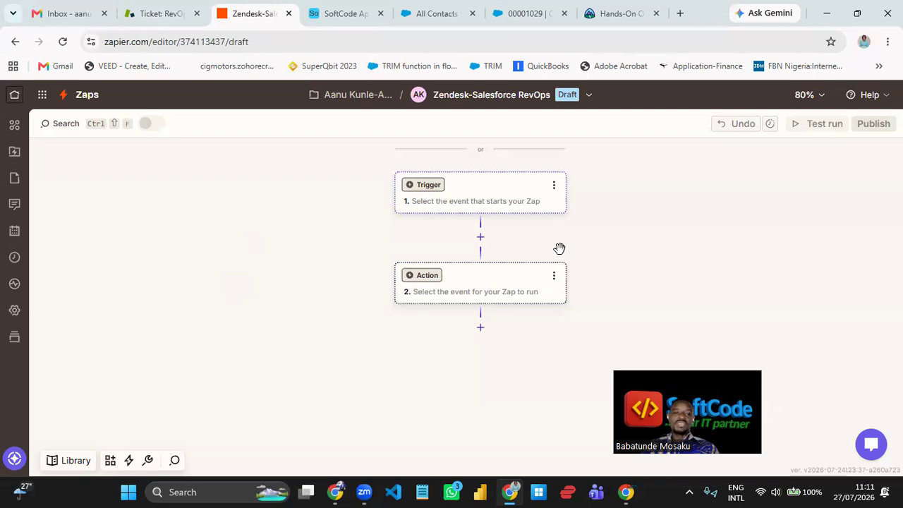
{"action": "left_click_drag", "start_coordinate": [258, 198], "coordinate": [292, 237]}
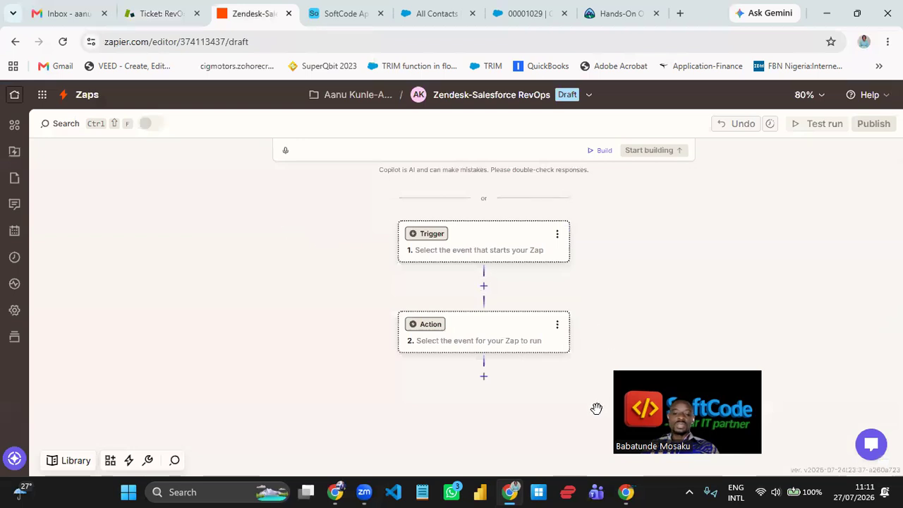